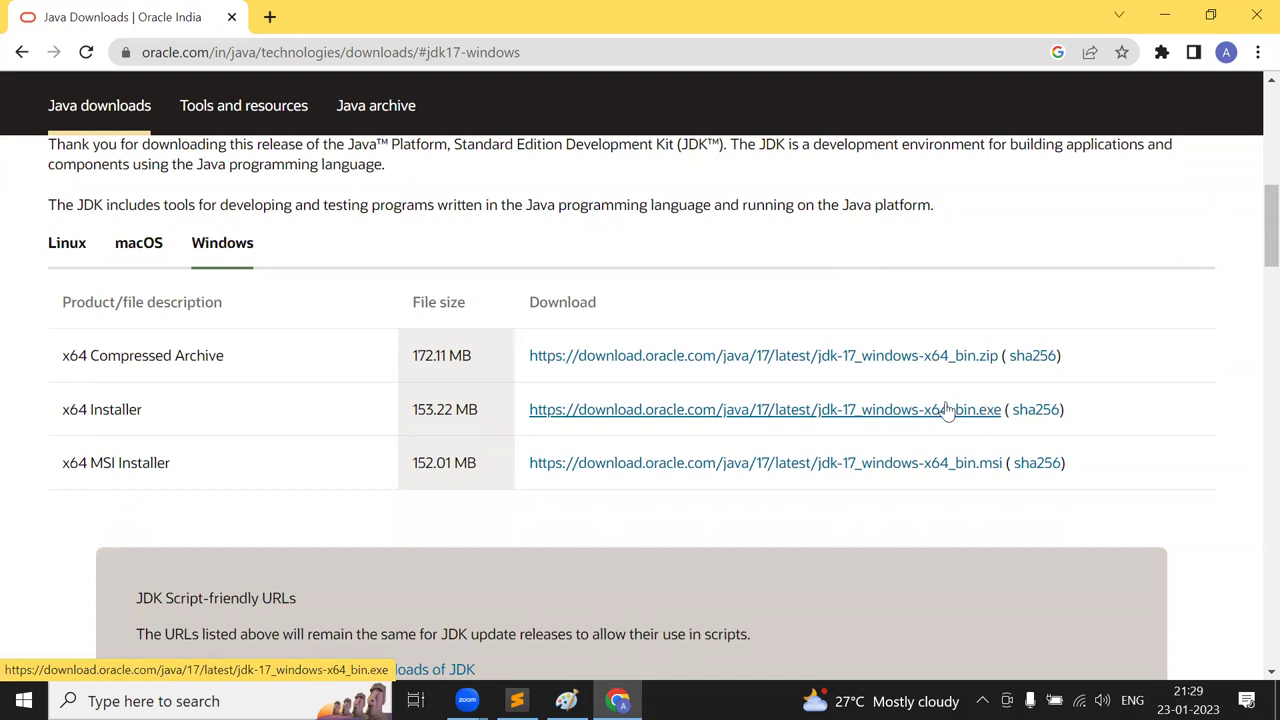
- Download the JDK 17 x64 Windows installer .exe and launch it from the download shelf
left_click(955, 413)
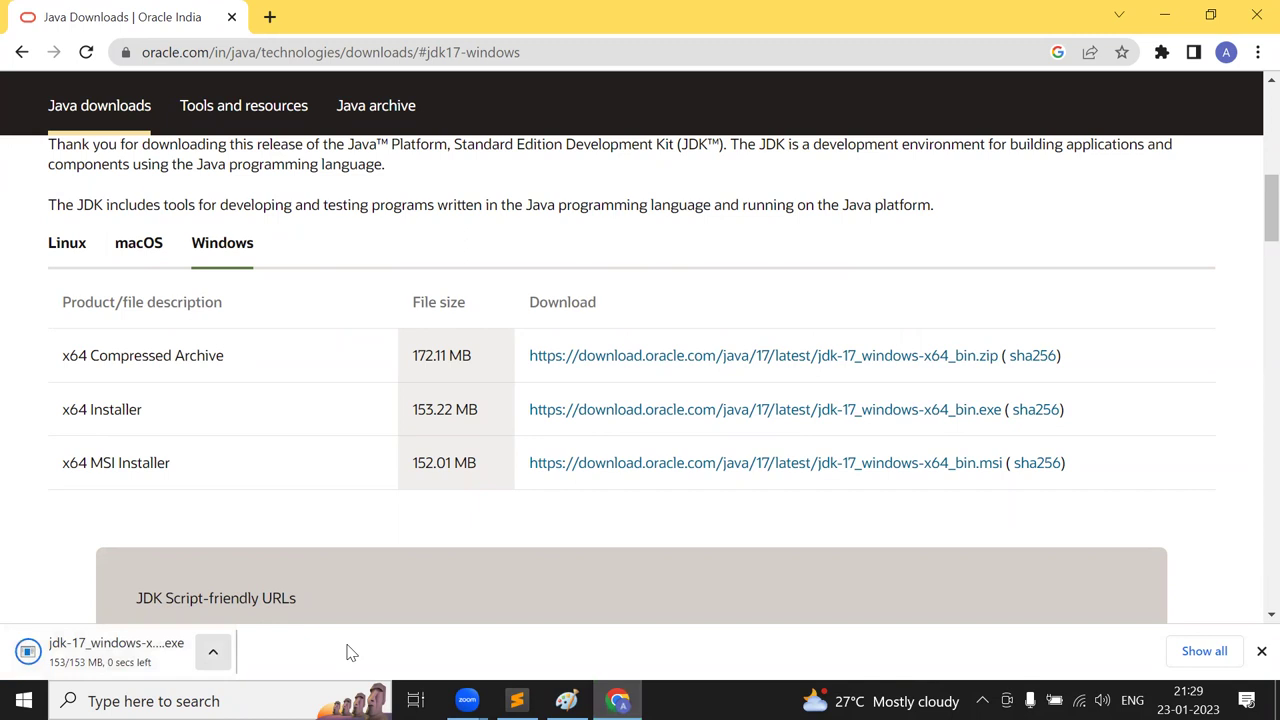
left_click(390, 60)
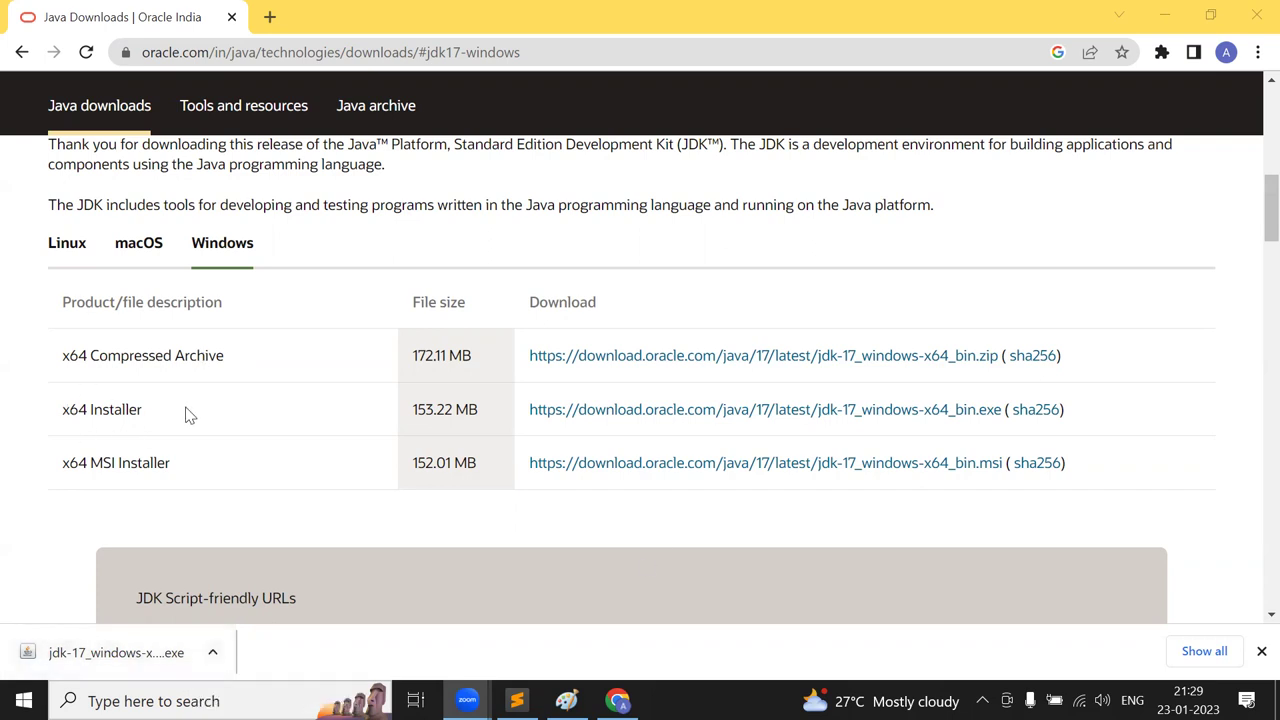
left_click(213, 652)
left_click(276, 526)
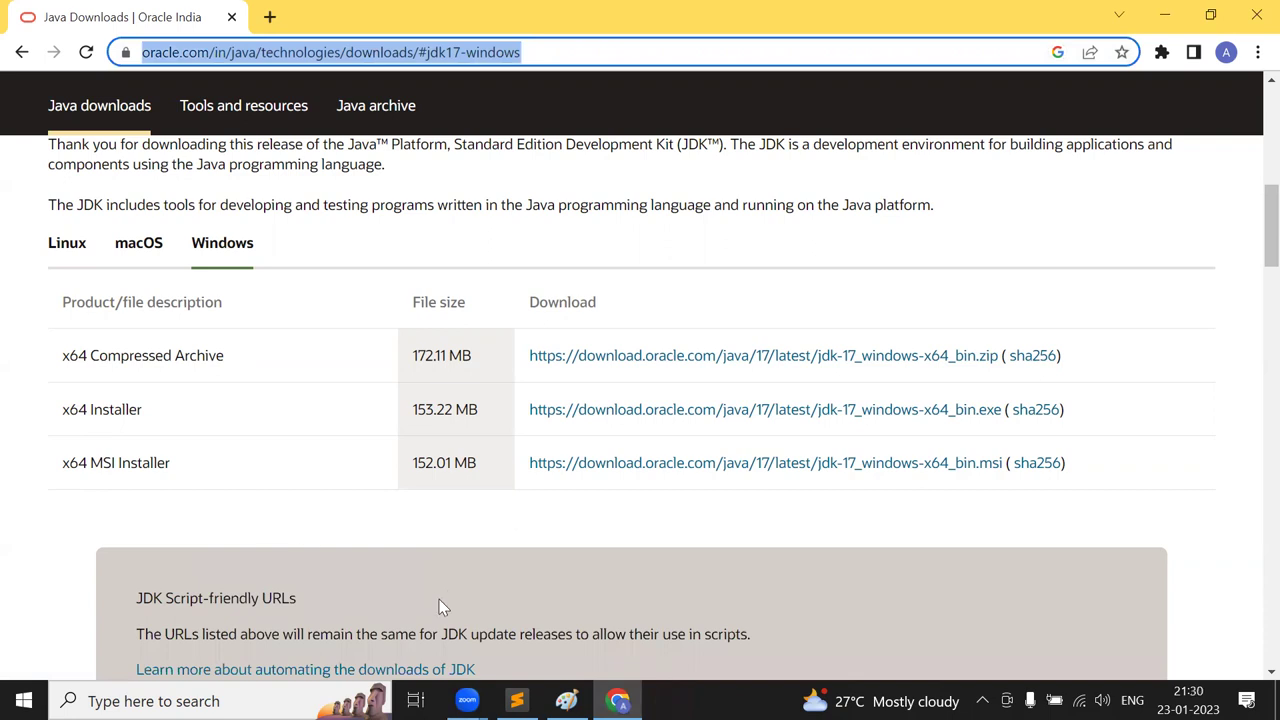
key("super+e")
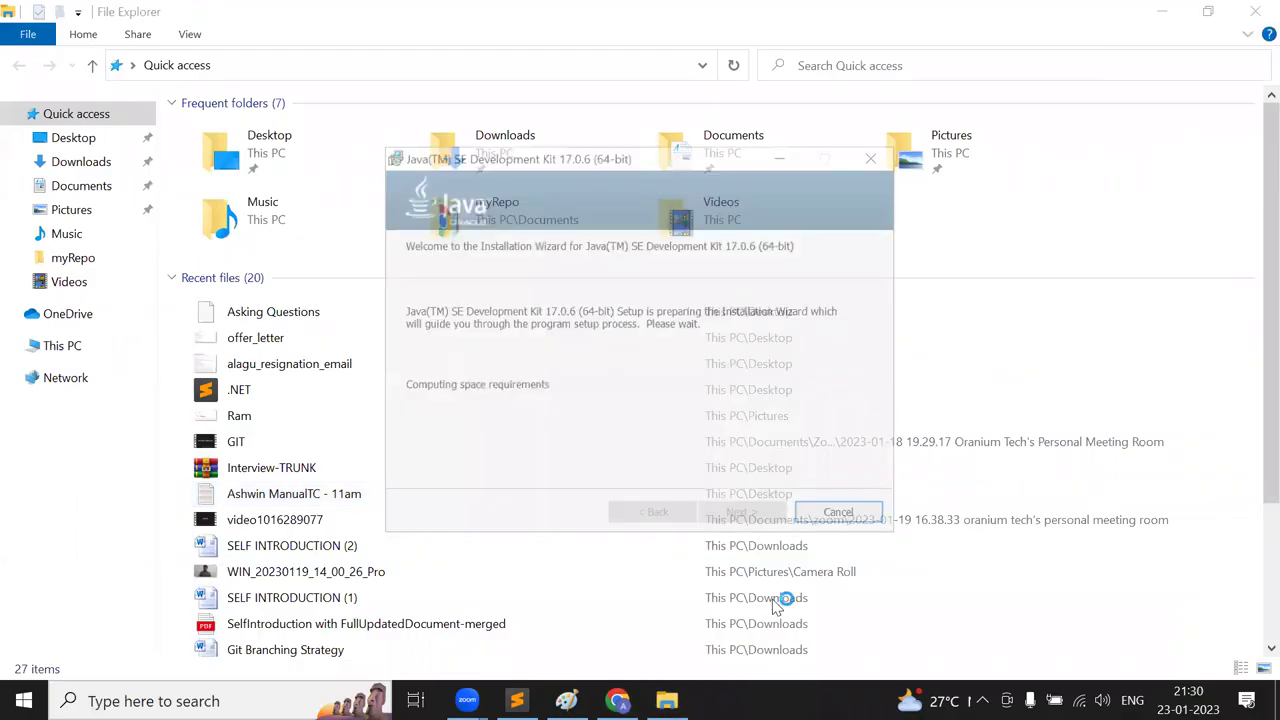
- Advance the JDK 17.0.6 wizard, keeping the default C:\Program Files\Java\jdk-17 install folder
left_click(746, 515)
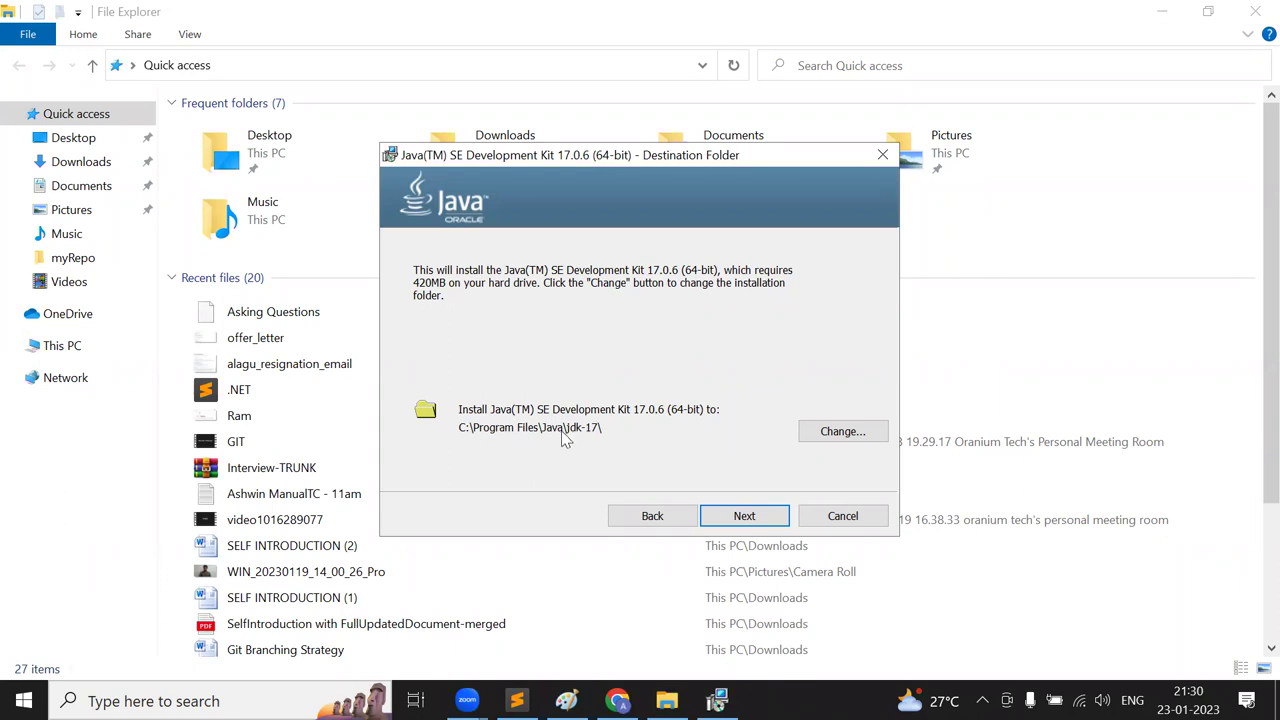
left_click(840, 432)
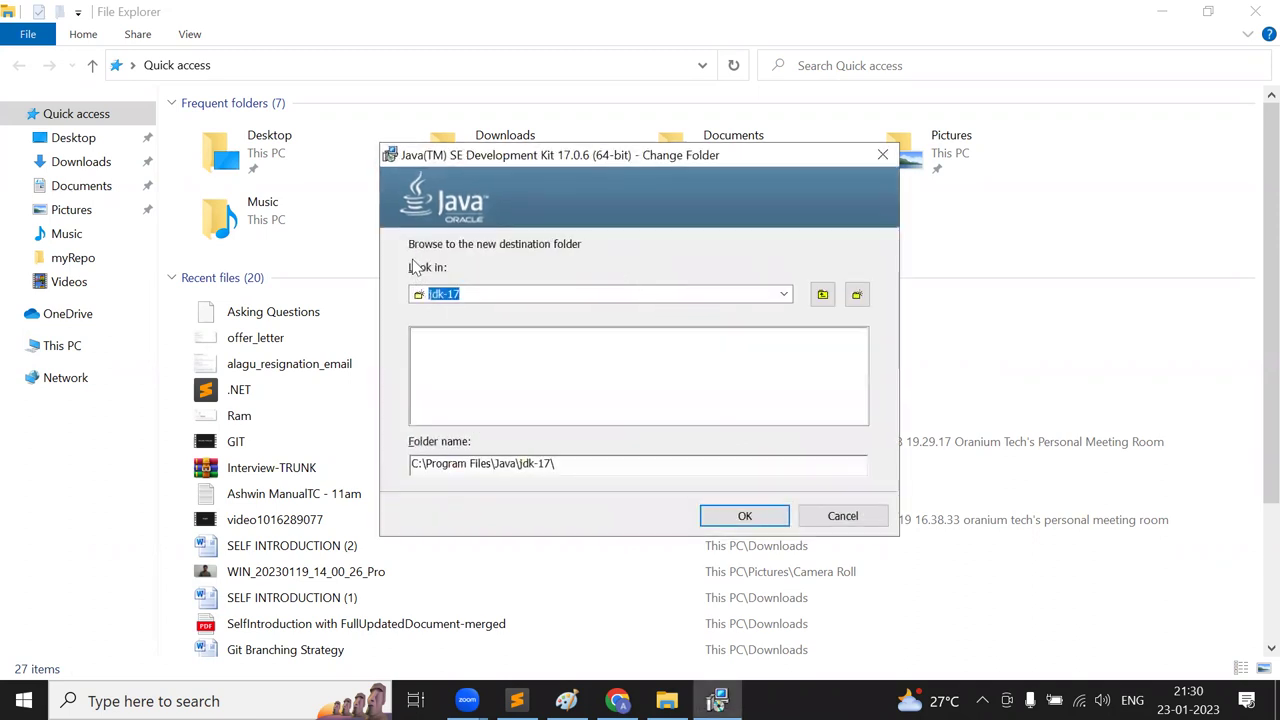
left_click(883, 154)
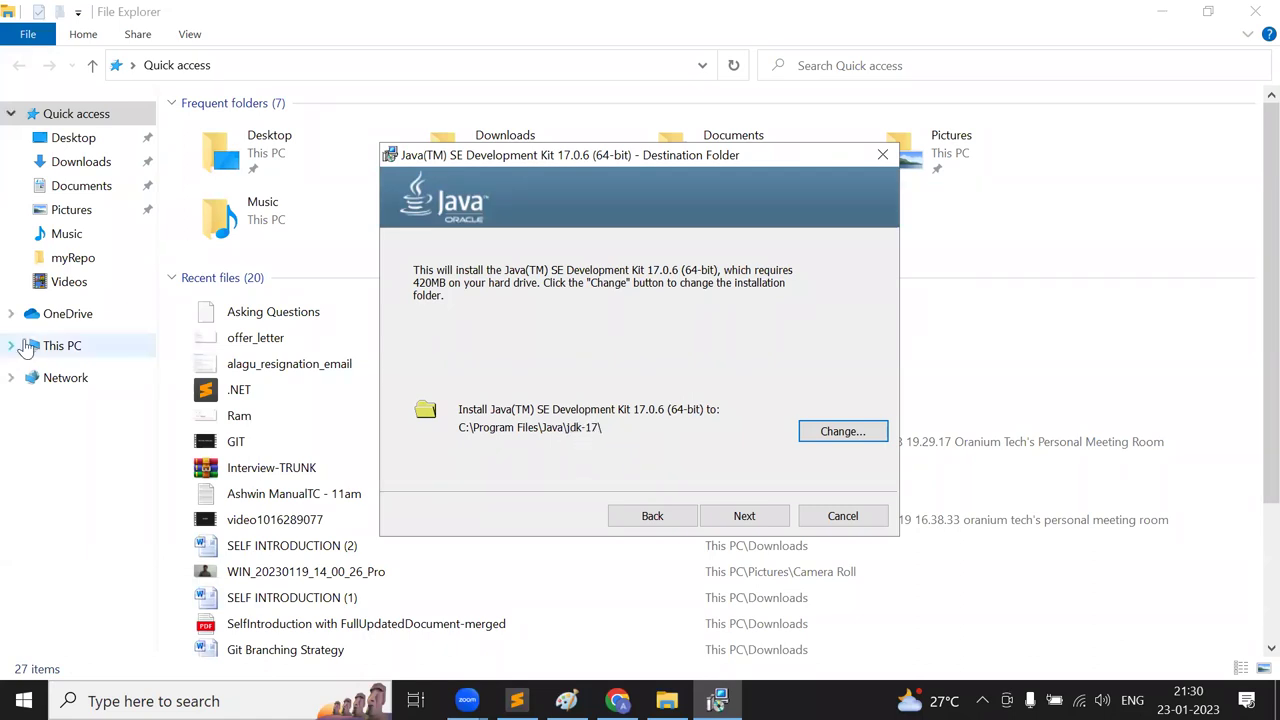
- Browse File Explorer to the C:\Program Files folder
left_click(79, 346)
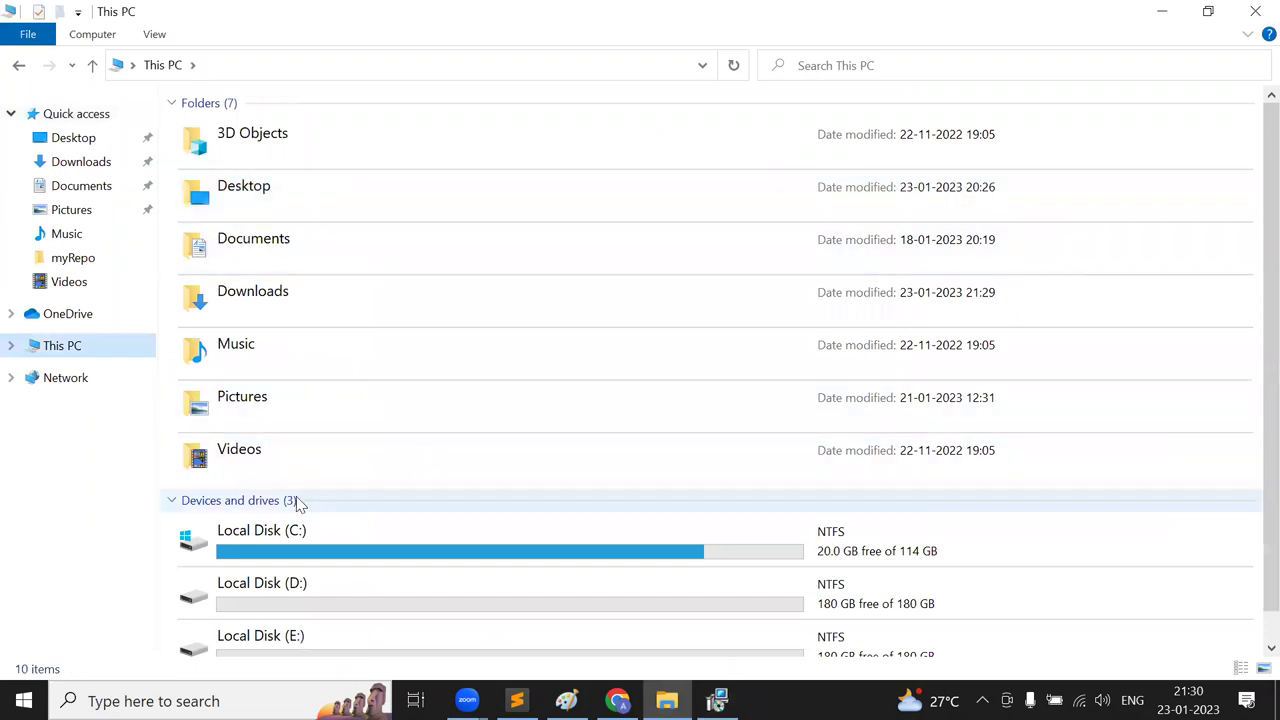
double_click(293, 550)
double_click(275, 172)
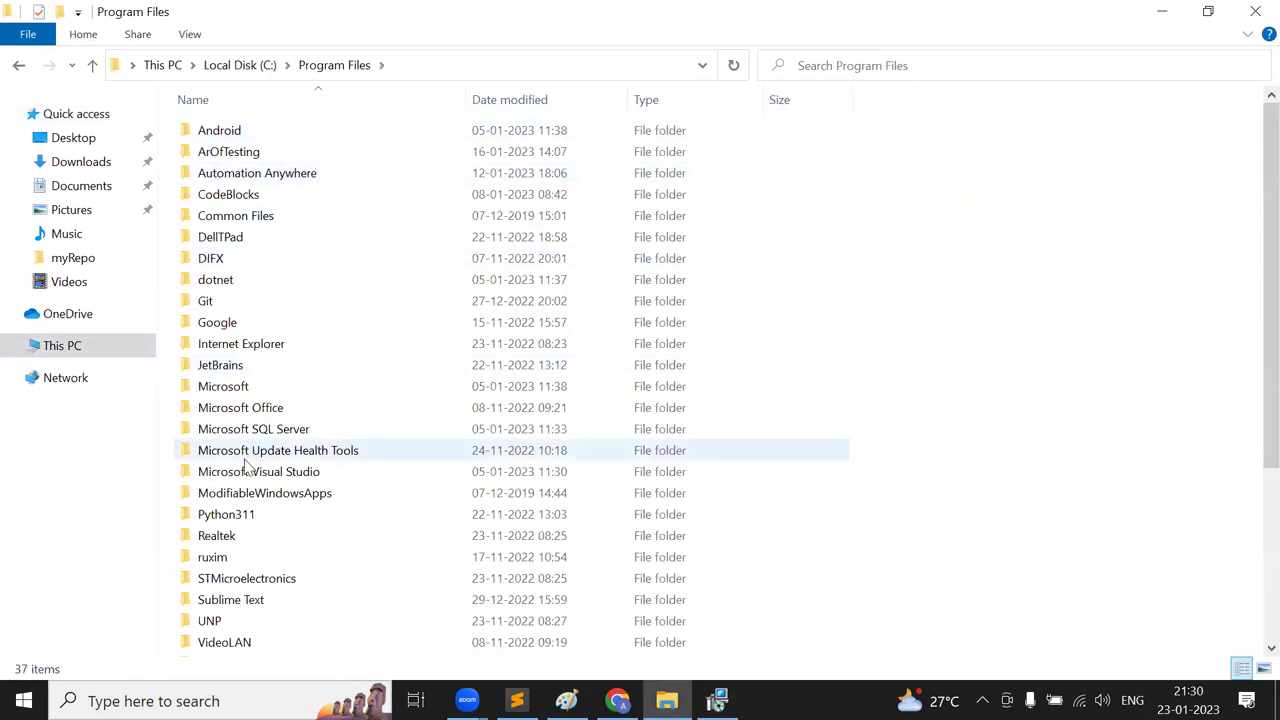
left_click(243, 408)
key("Up")
key("Up")
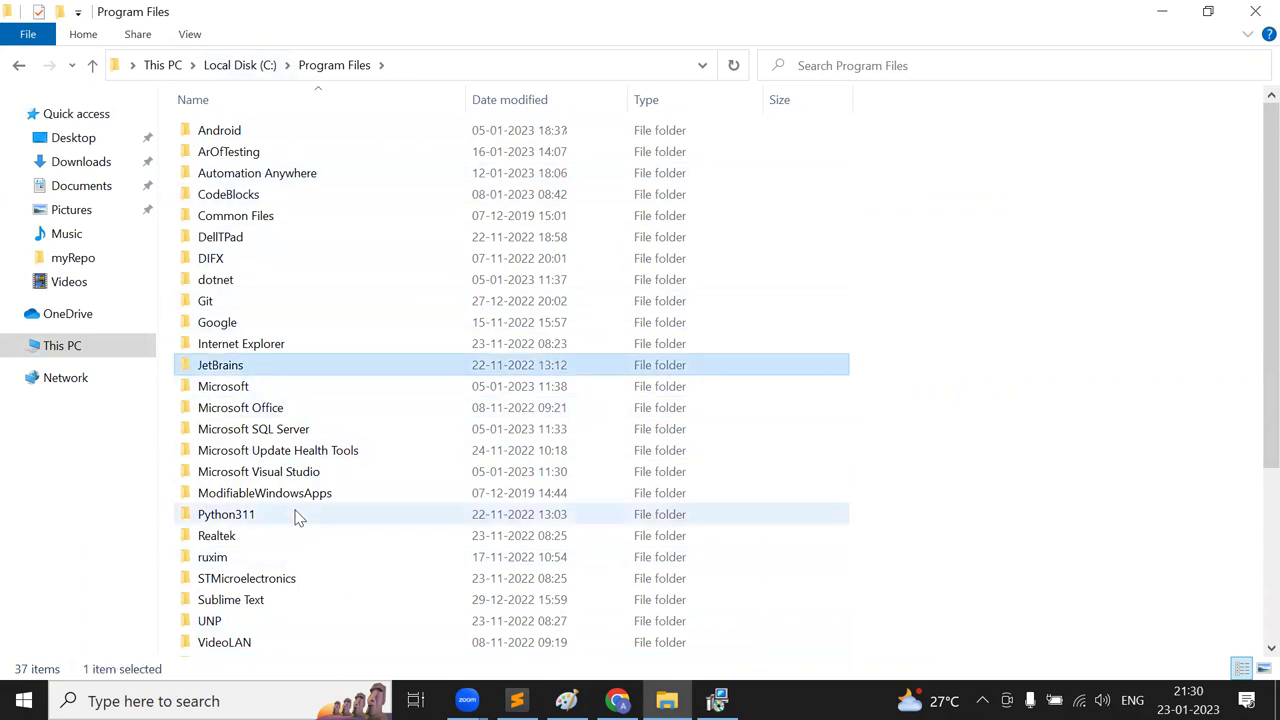
- Install JDK 17.0.6 into the default folder and close the finished installer
key("alt+Tab")
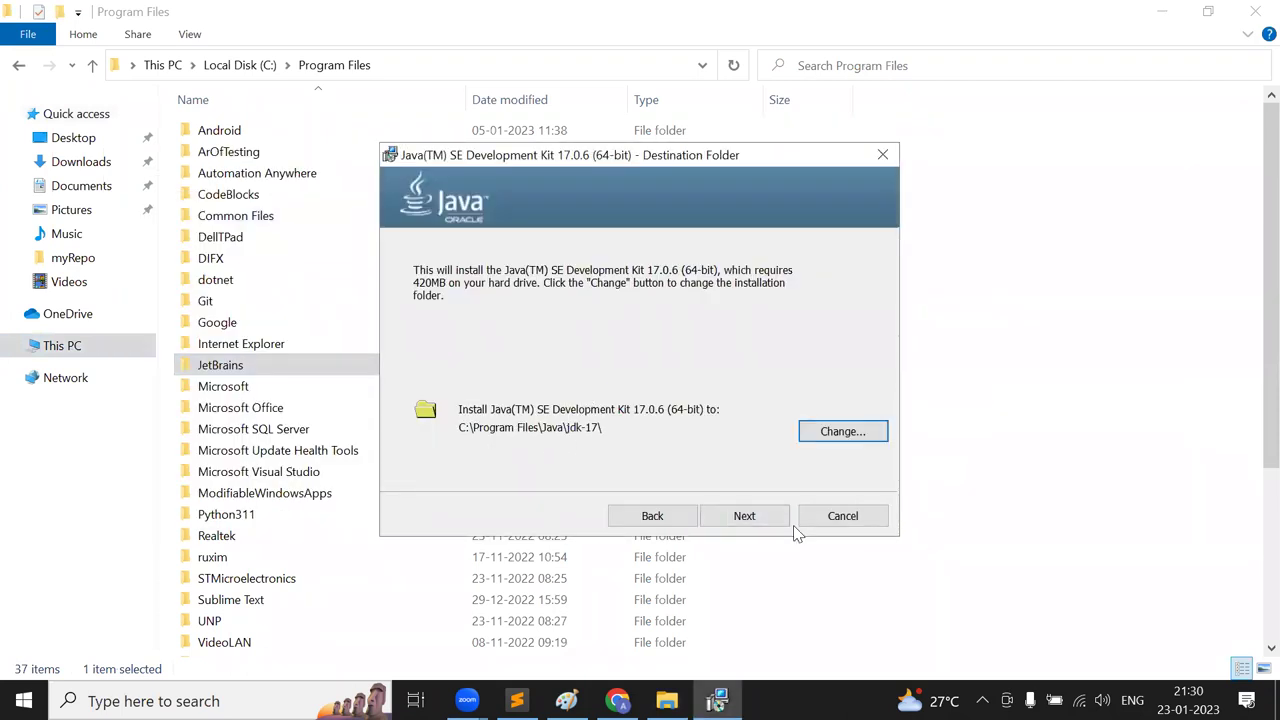
left_click(744, 520)
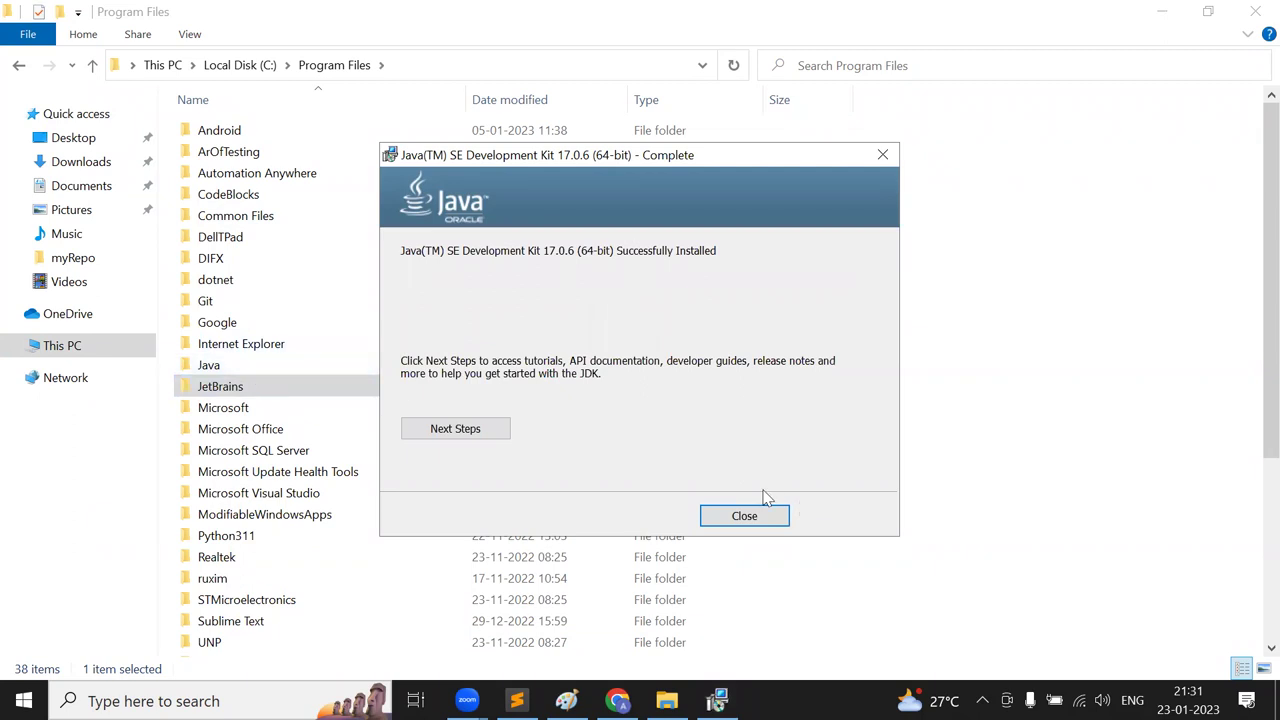
left_click(740, 515)
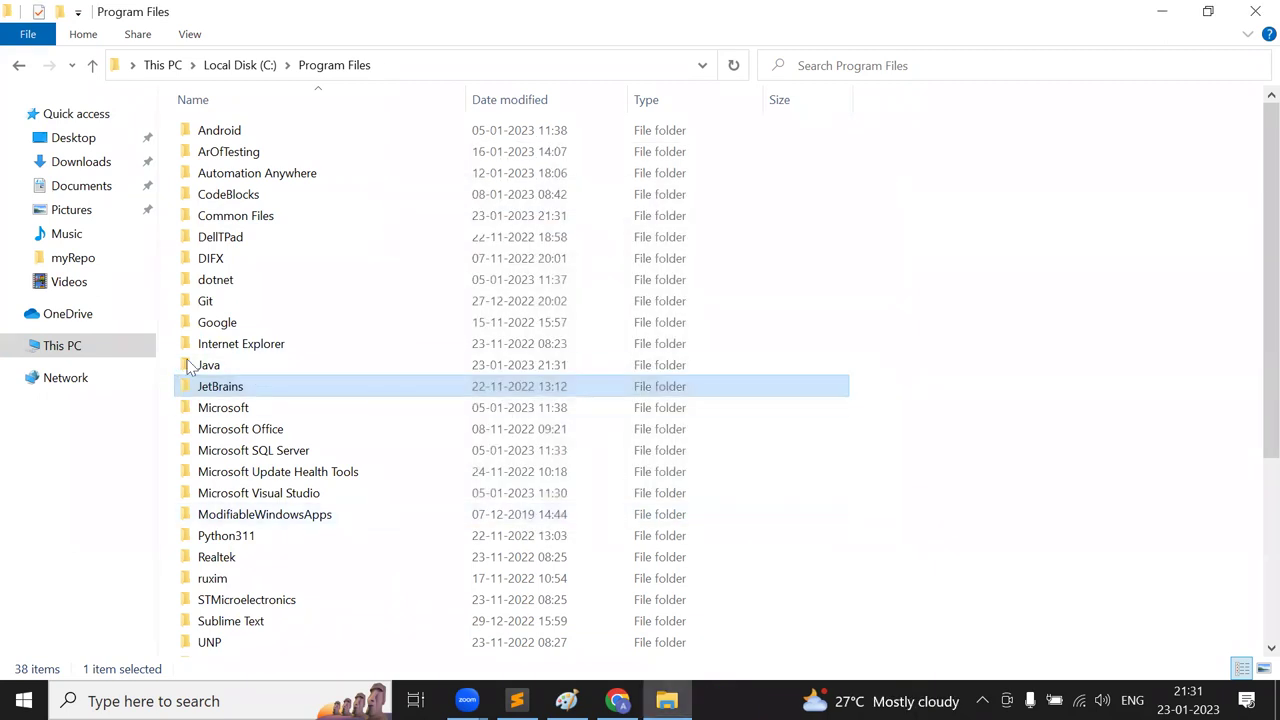
- Open Java > jdk-17 > bin and jump to the files starting with j
double_click(226, 366)
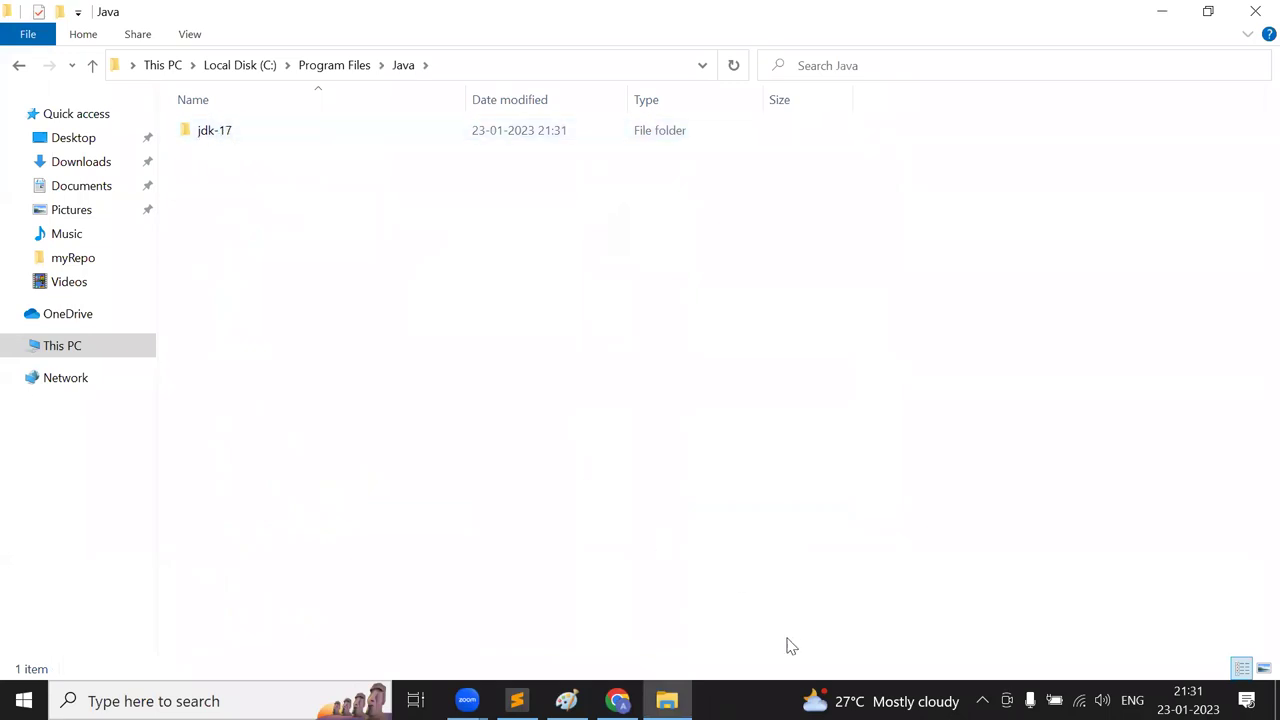
double_click(209, 137)
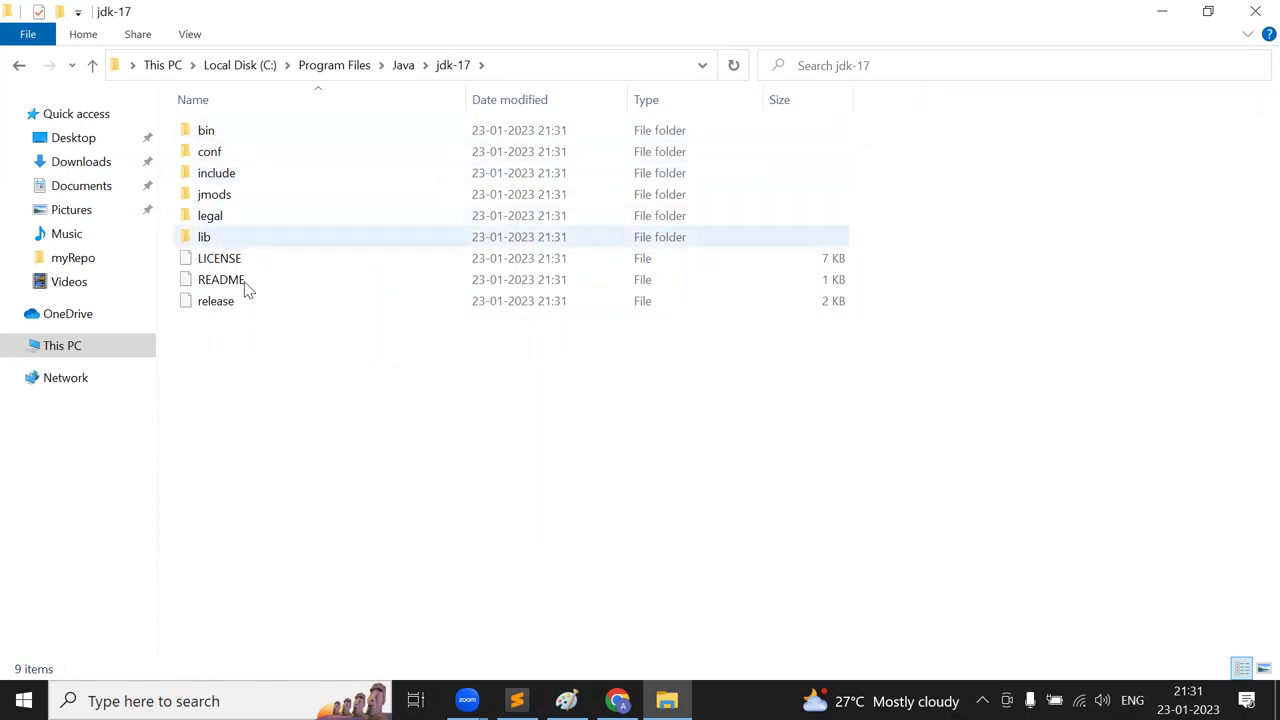
double_click(206, 133)
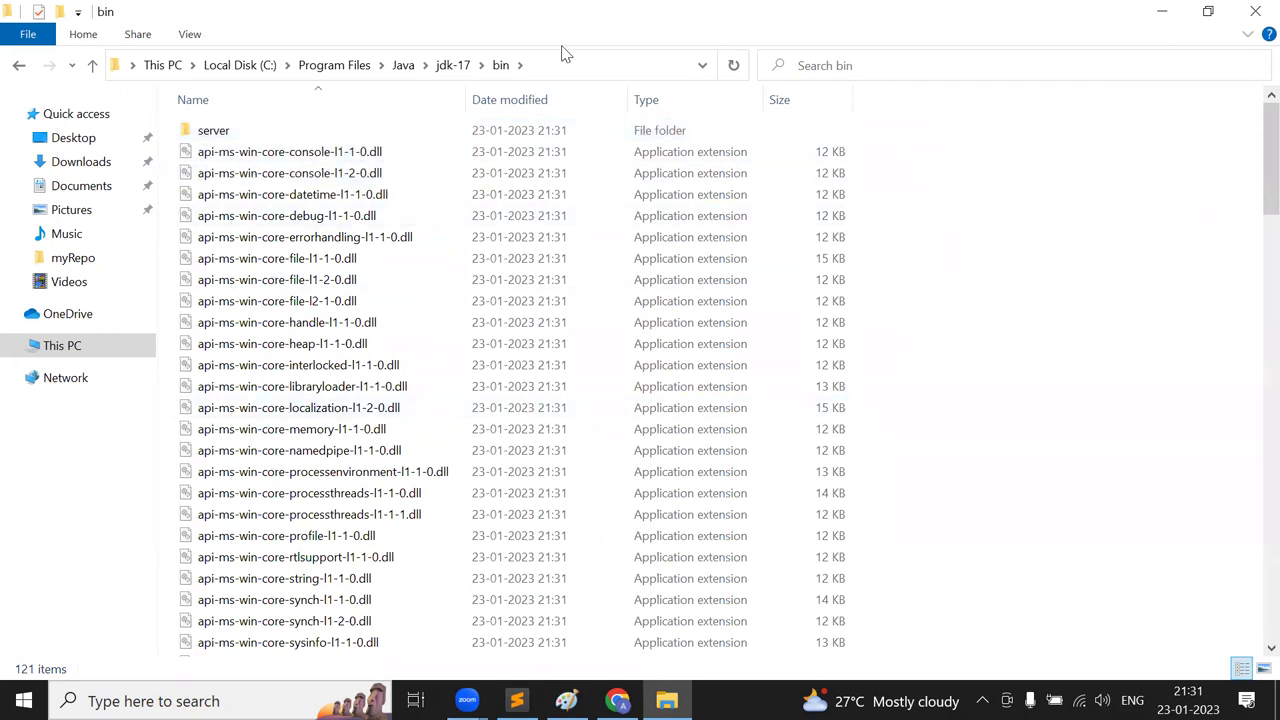
key("j")
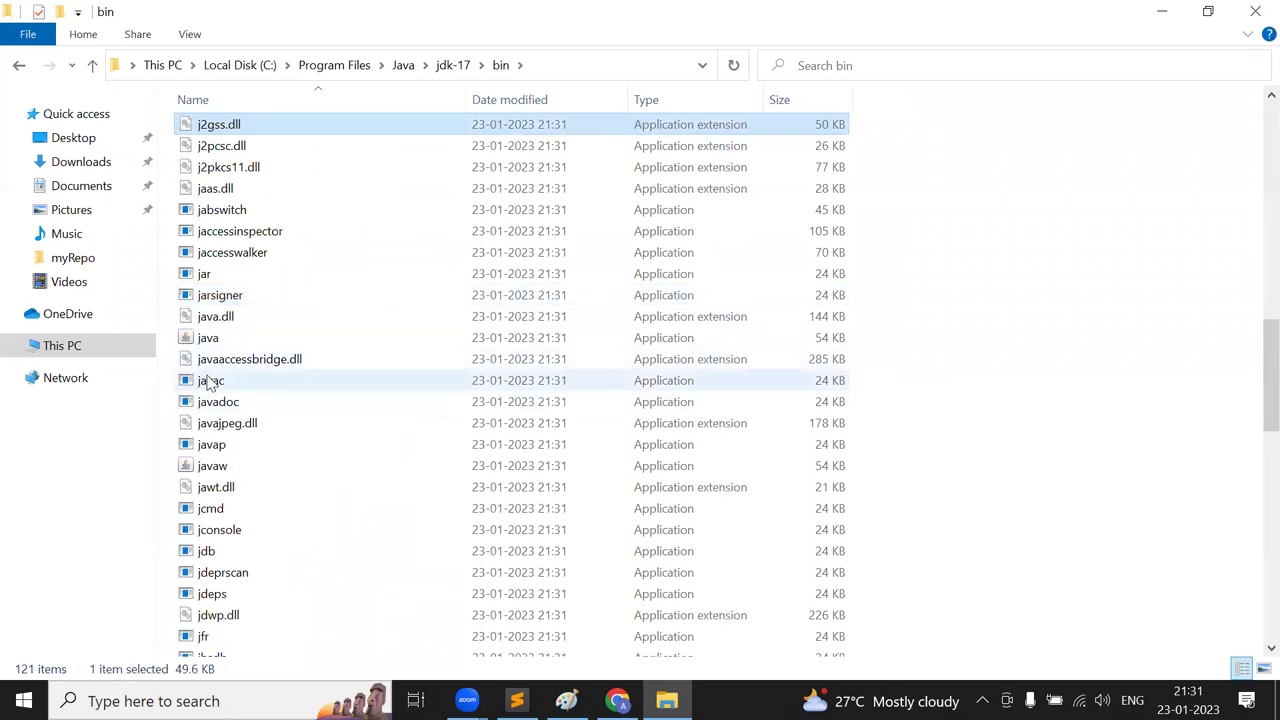
mouse_move(236, 393)
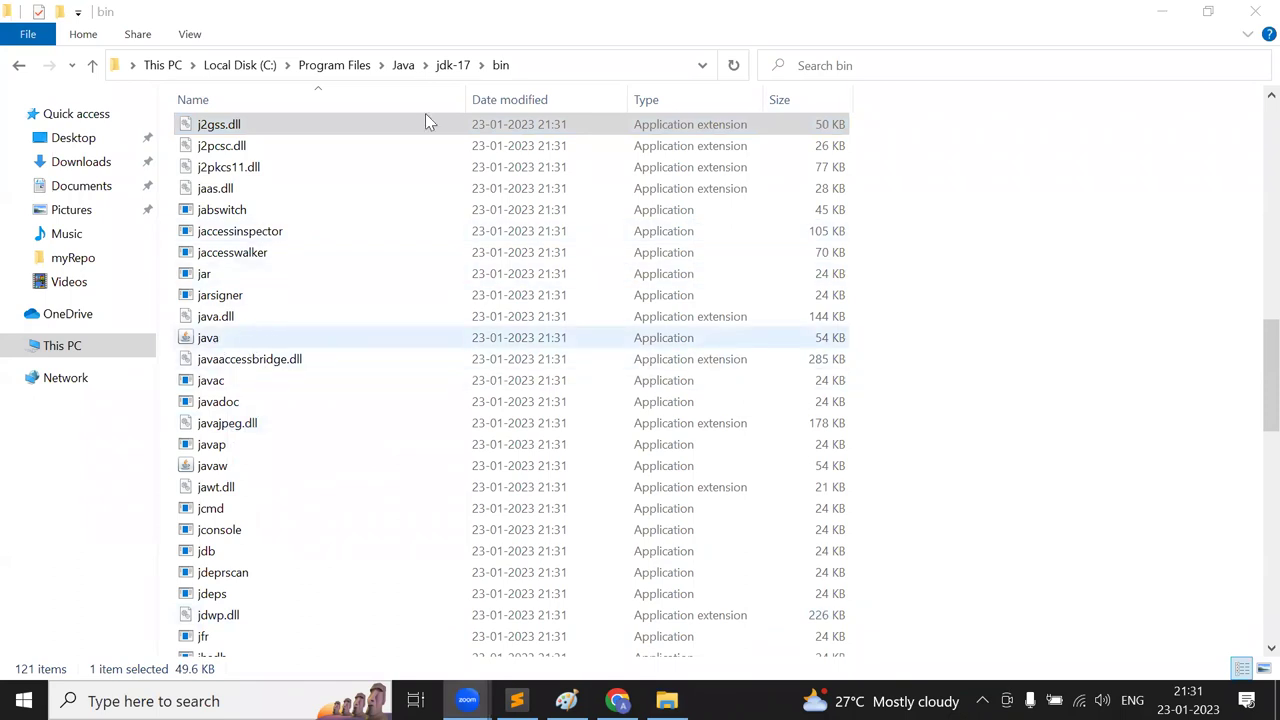
- Reopen jdk-17\bin, locate javac by typing 'ja', and return to jdk-17
left_click(403, 65)
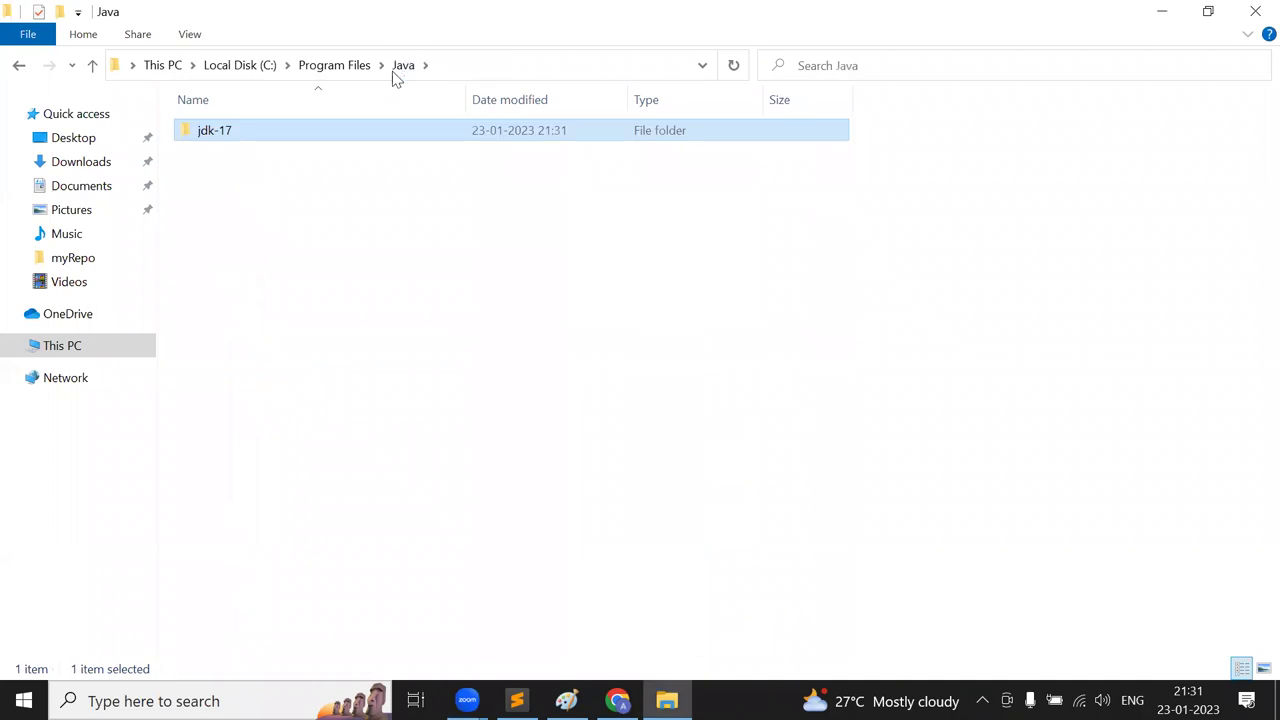
double_click(224, 139)
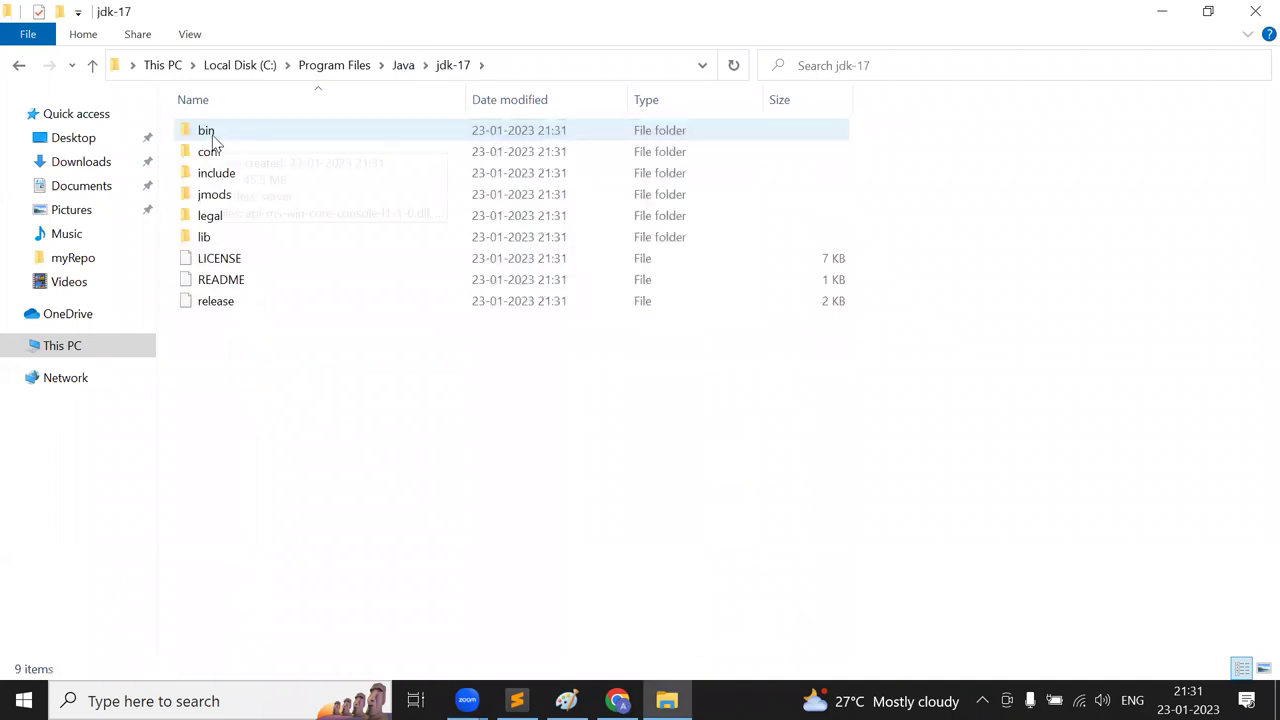
double_click(216, 140)
left_click(238, 322)
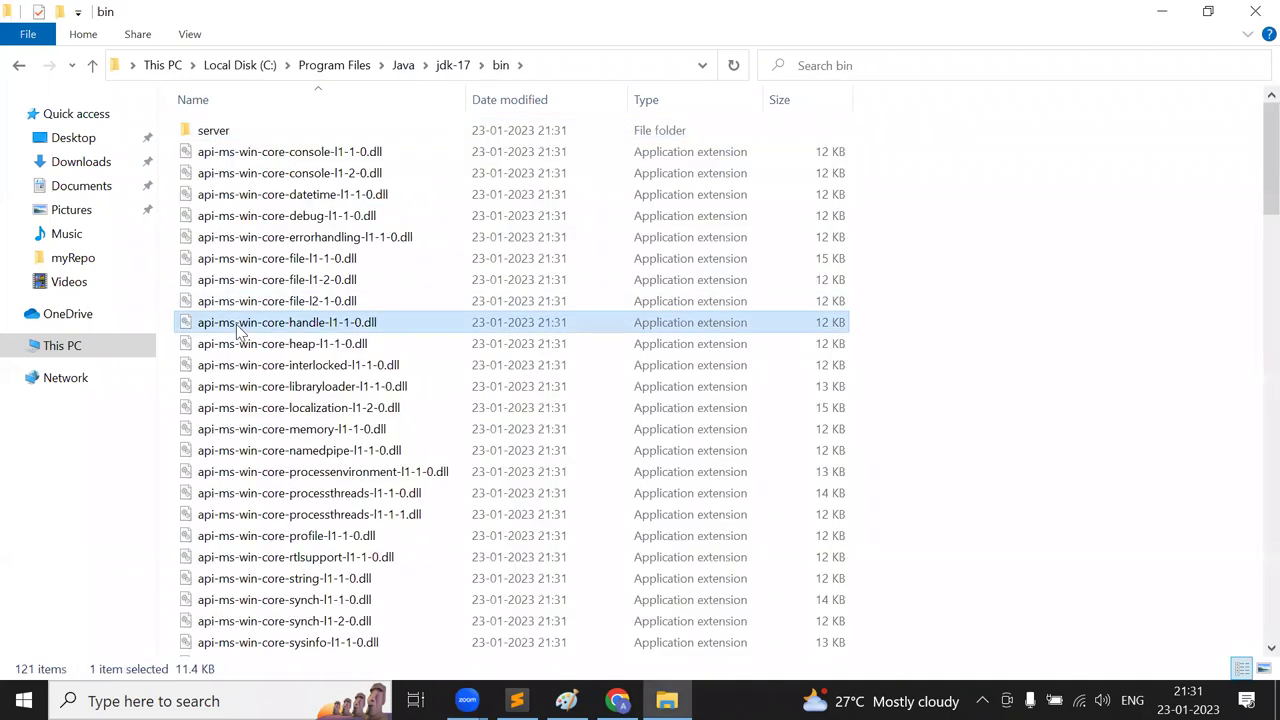
type("ja")
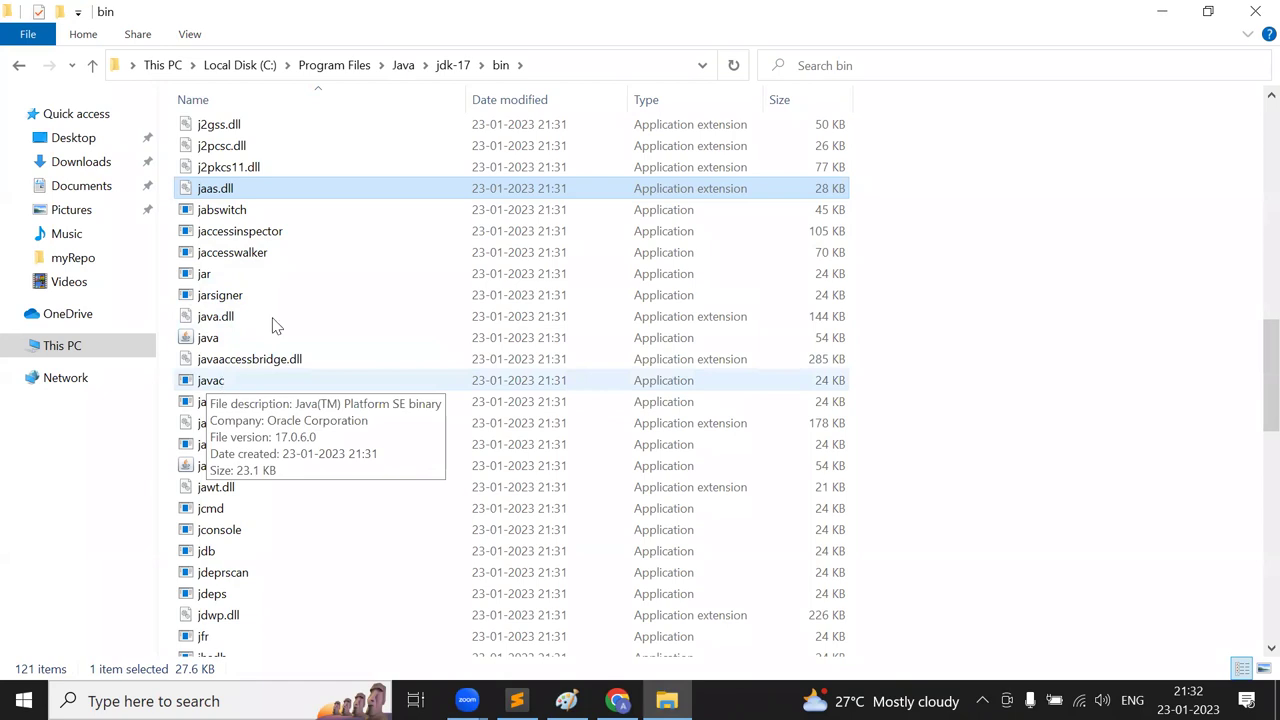
left_click(447, 68)
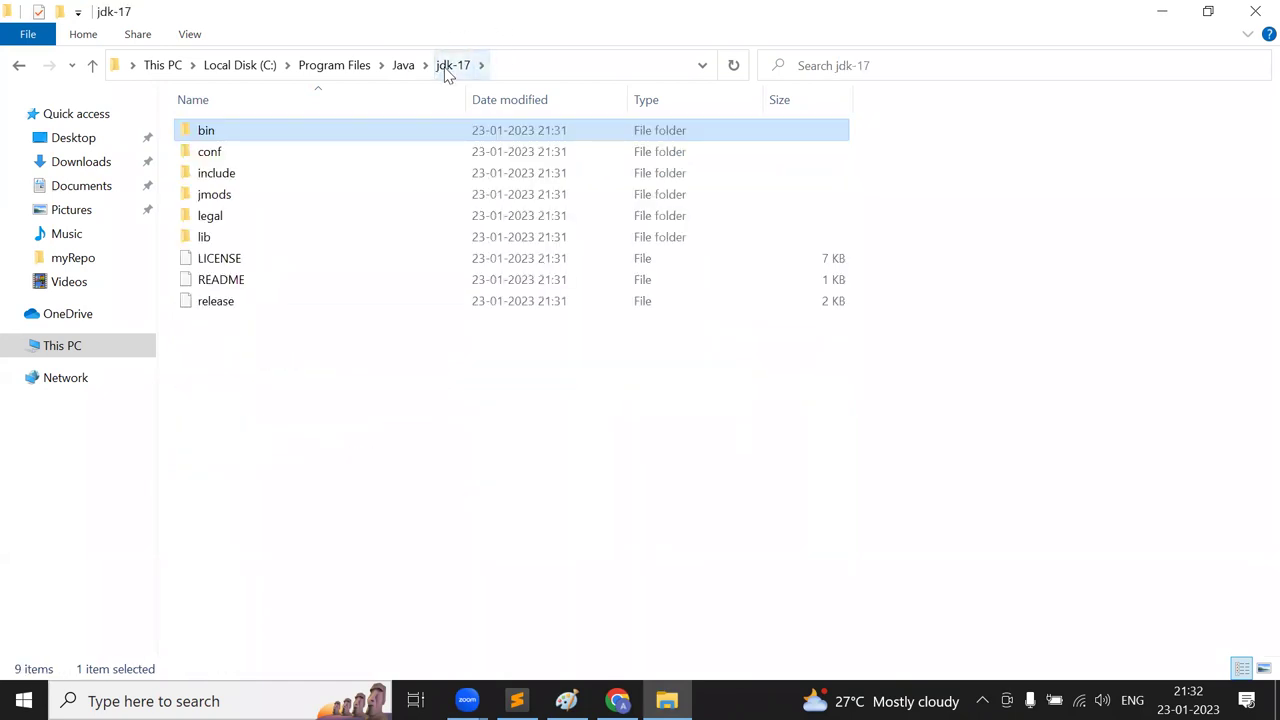
- Read and highlight the JDK tools description on the Java Downloads page
key("alt+Tab")
key("alt+Tab")
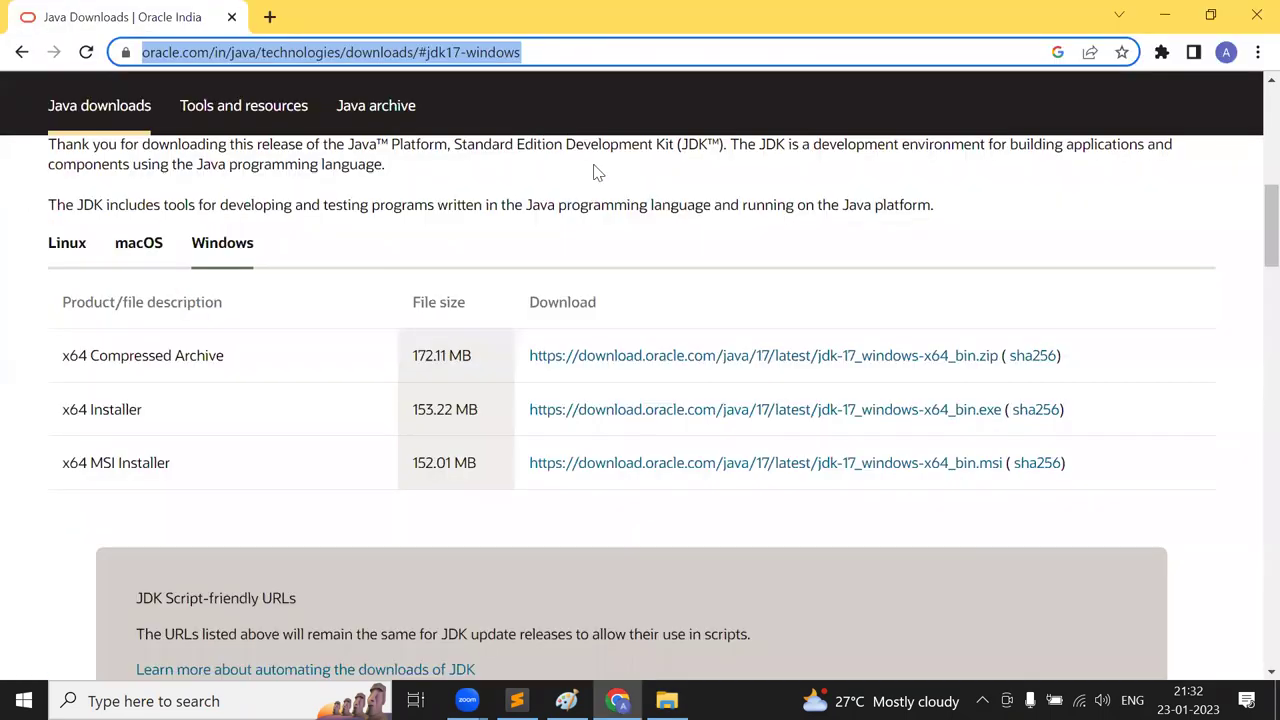
scroll(577, 205, "up", 1)
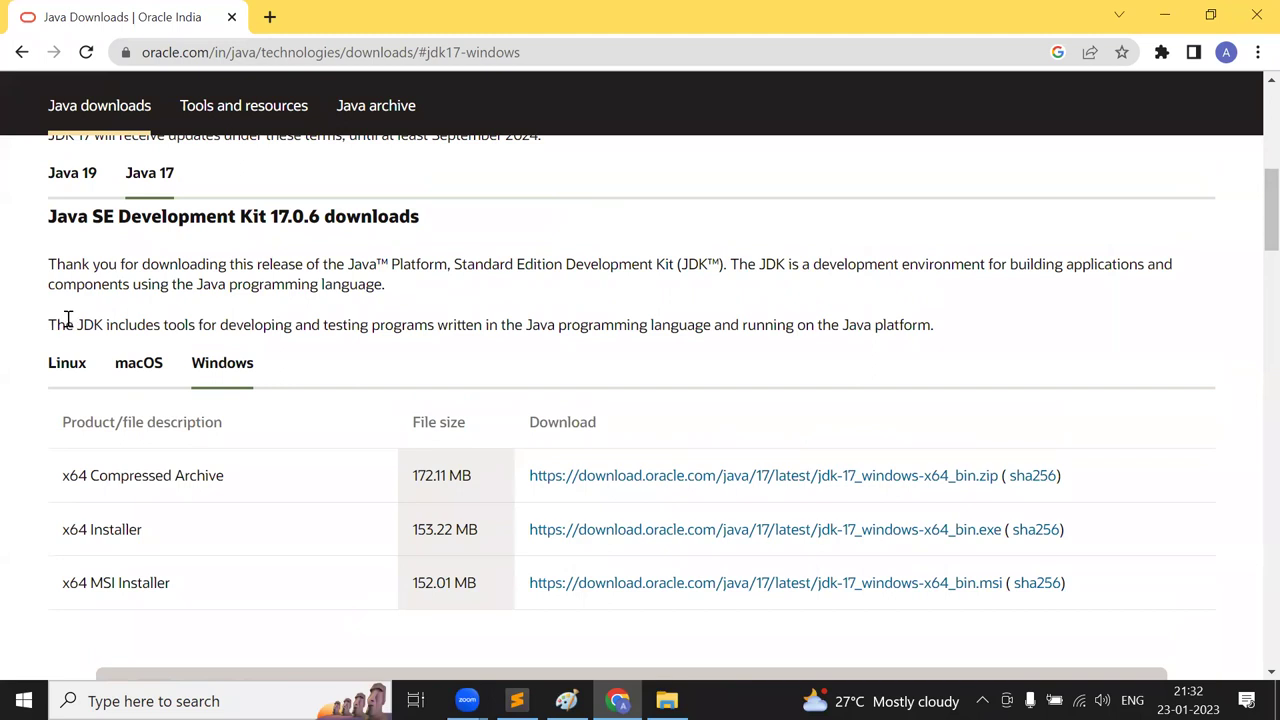
left_click_drag(74, 330, 926, 322)
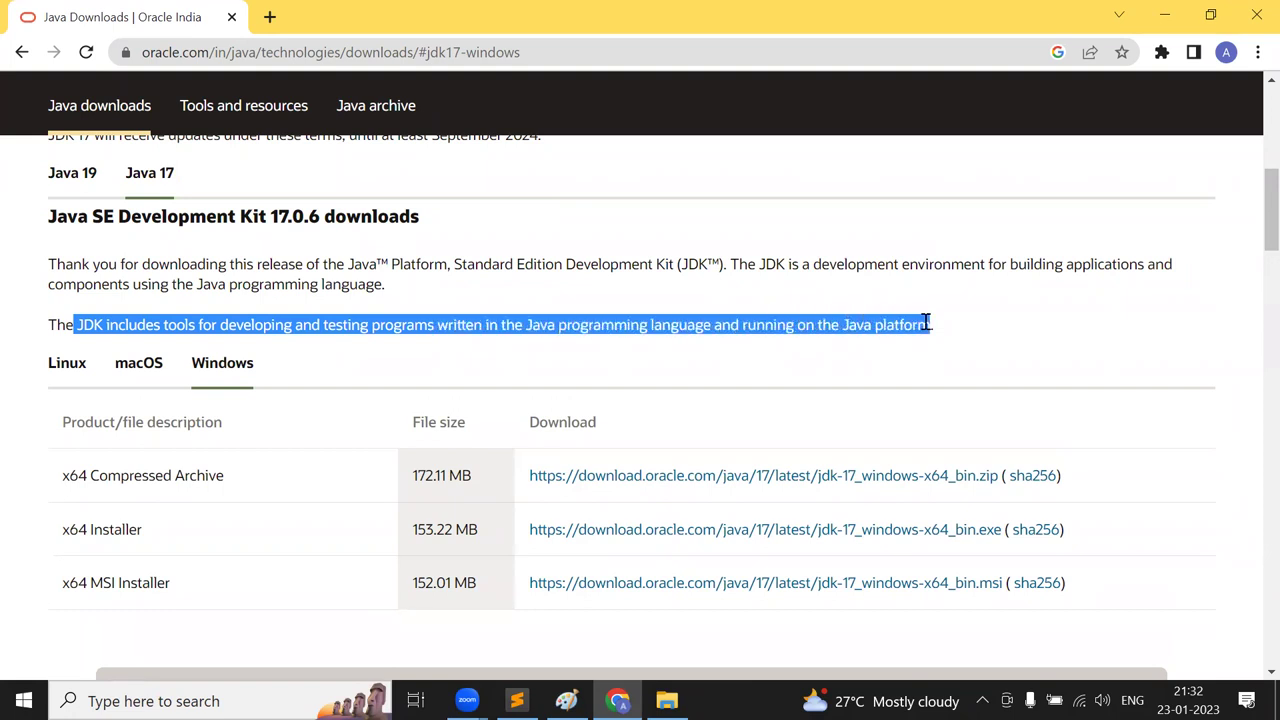
scroll(926, 322, "down", 4)
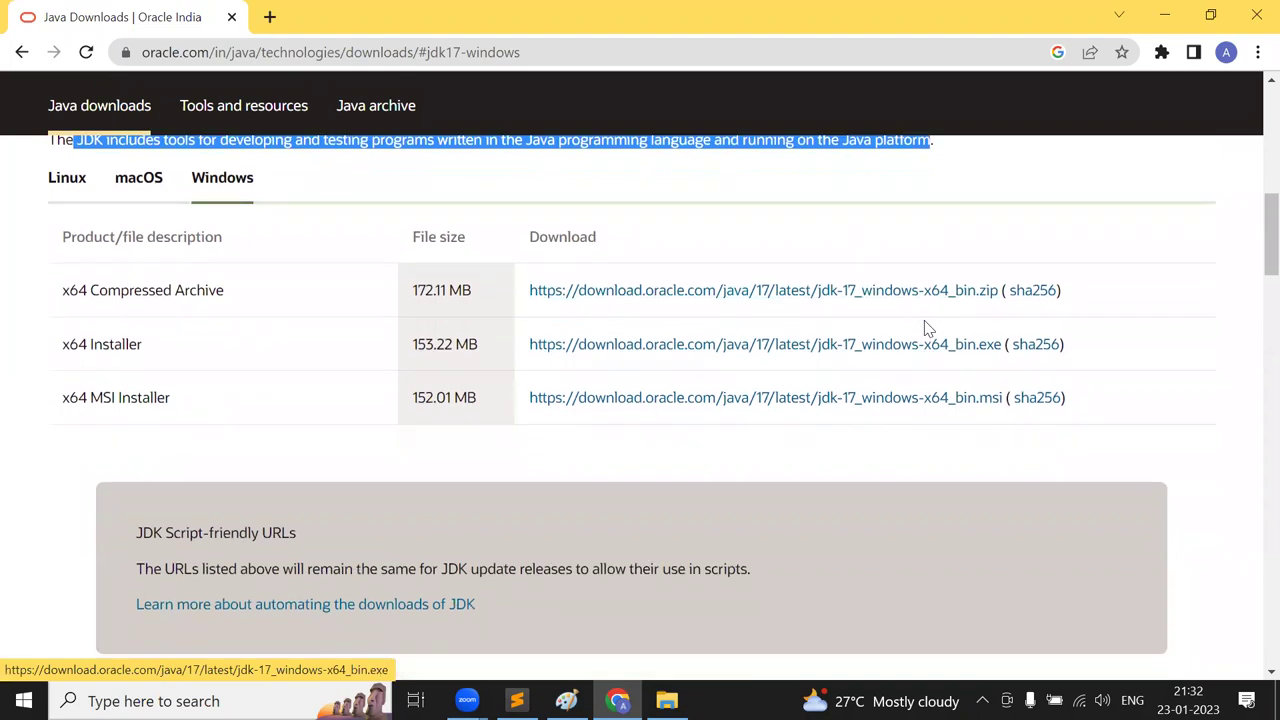
scroll(924, 320, "down", 3)
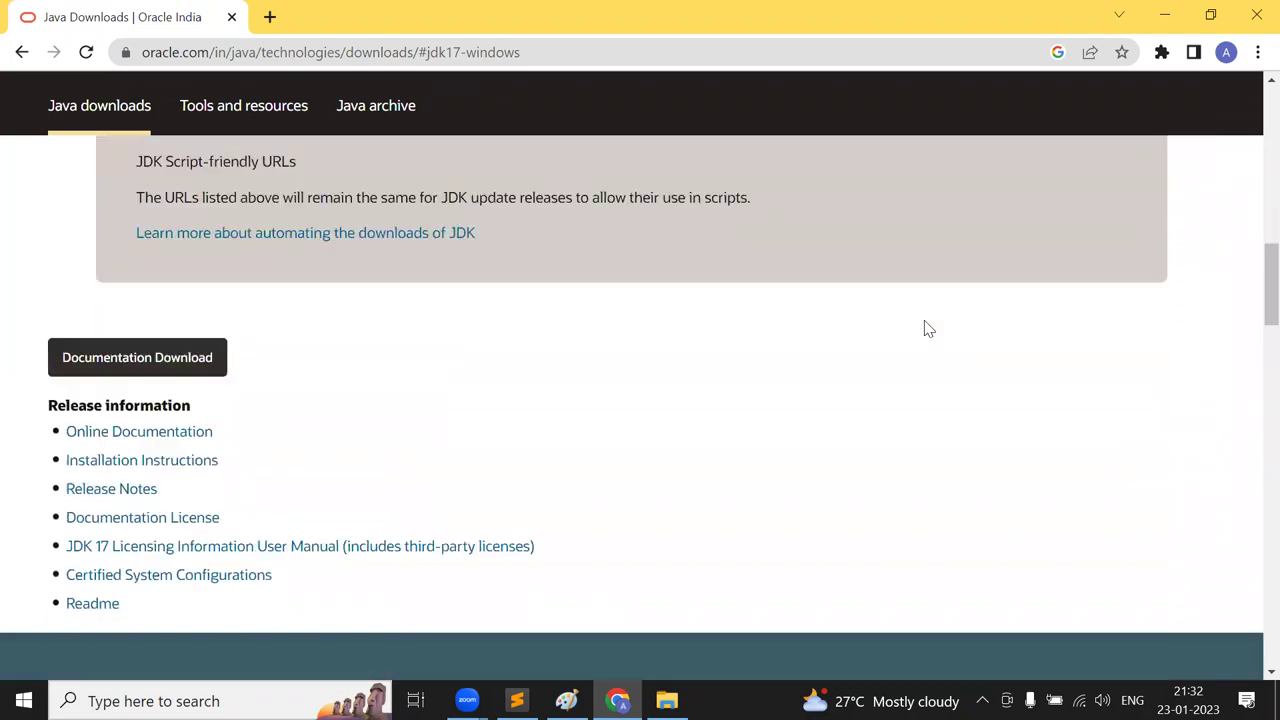
scroll(926, 328, "up", 8)
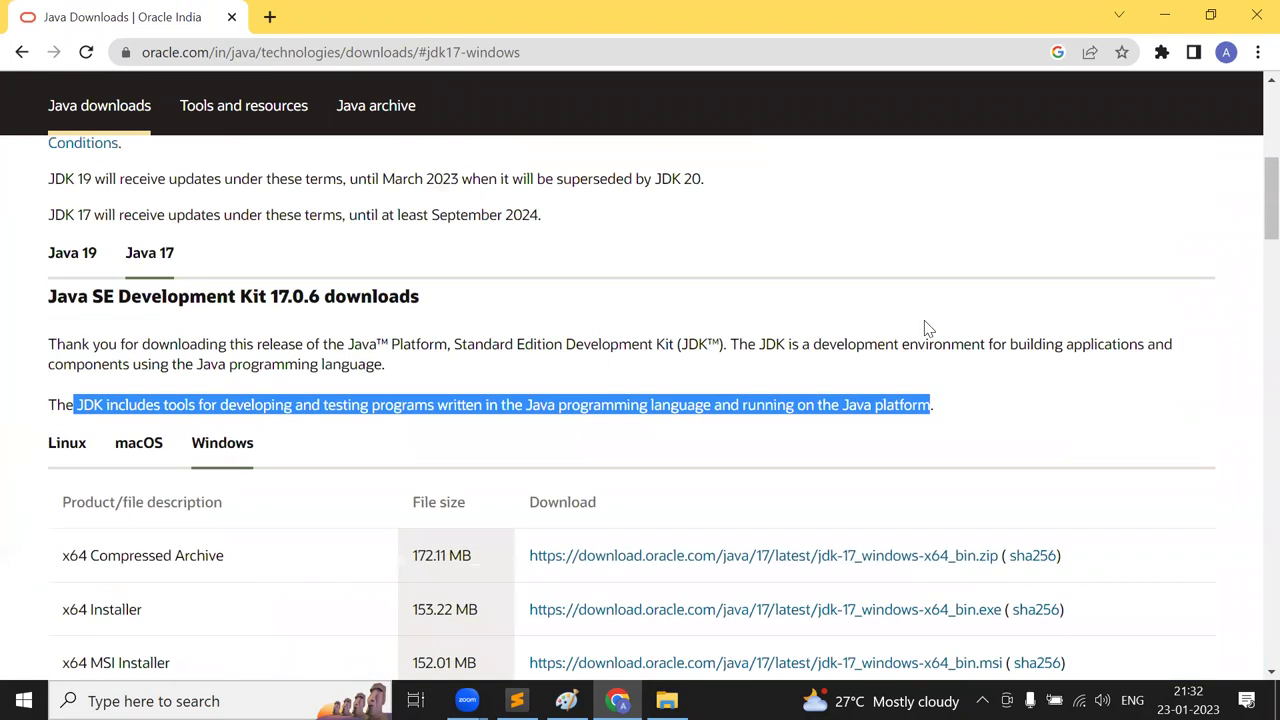
left_click(735, 437)
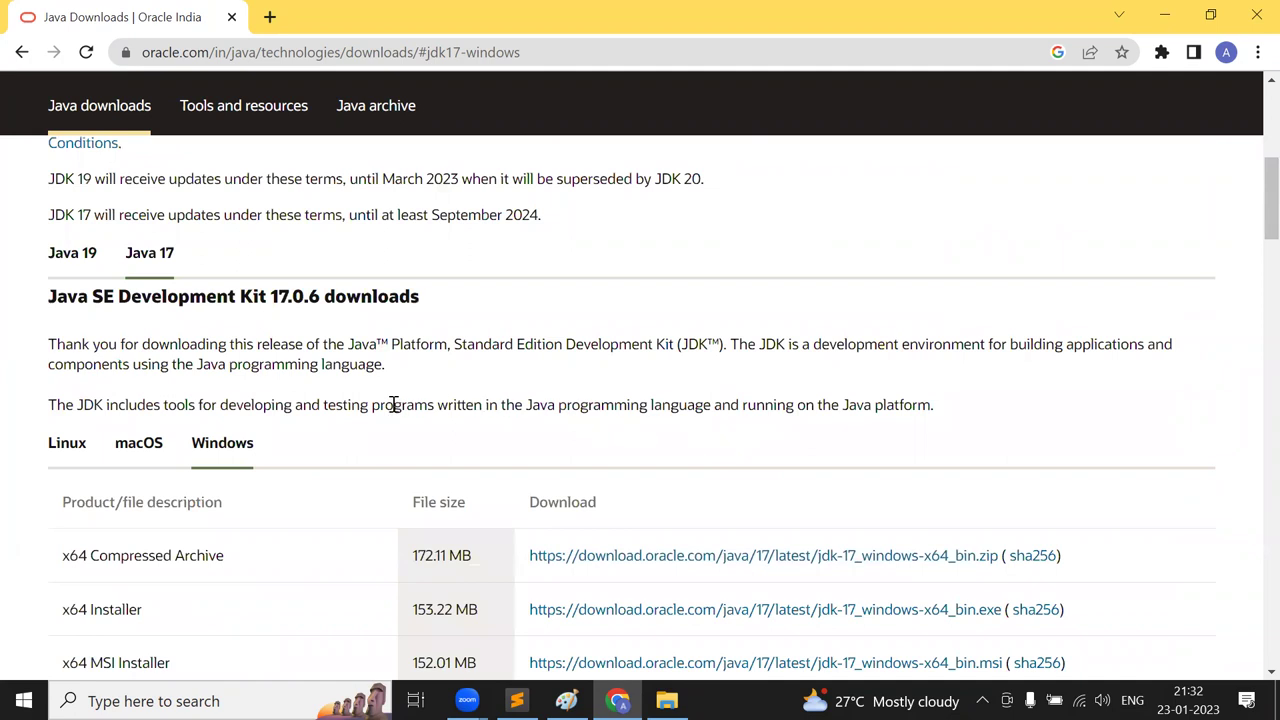
left_click_drag(338, 410, 420, 397)
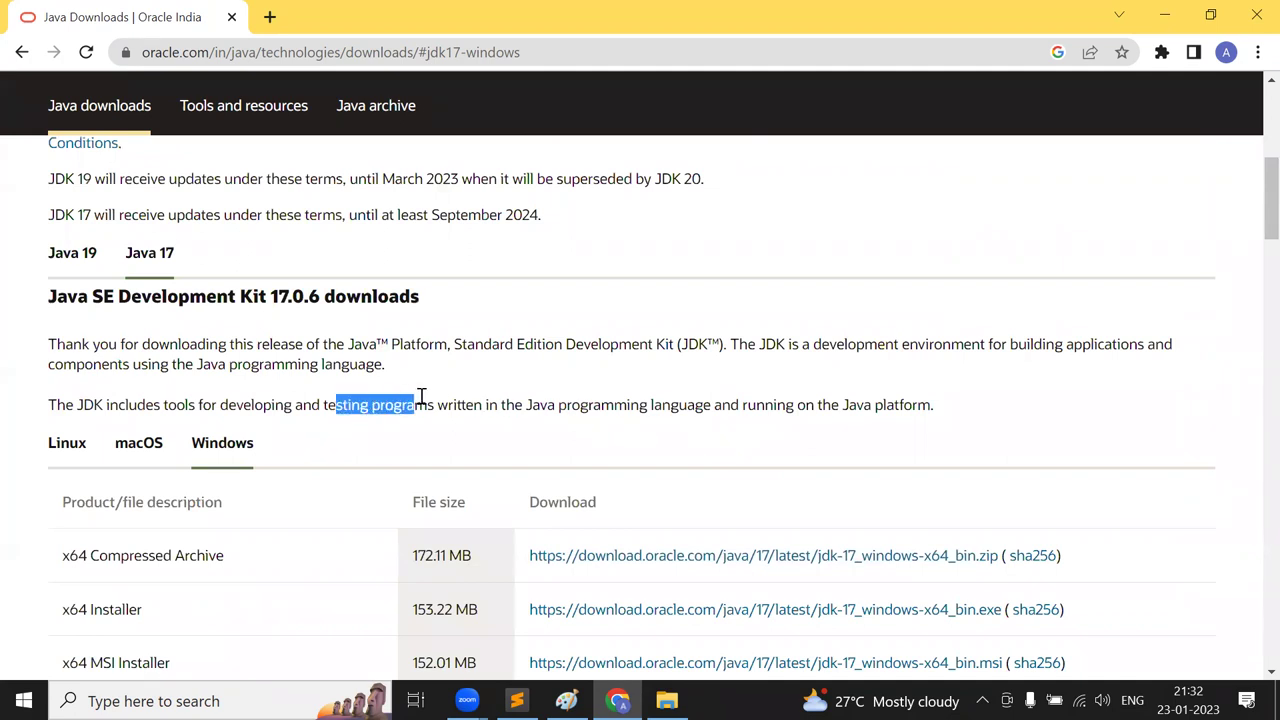
left_click_drag(778, 412, 940, 415)
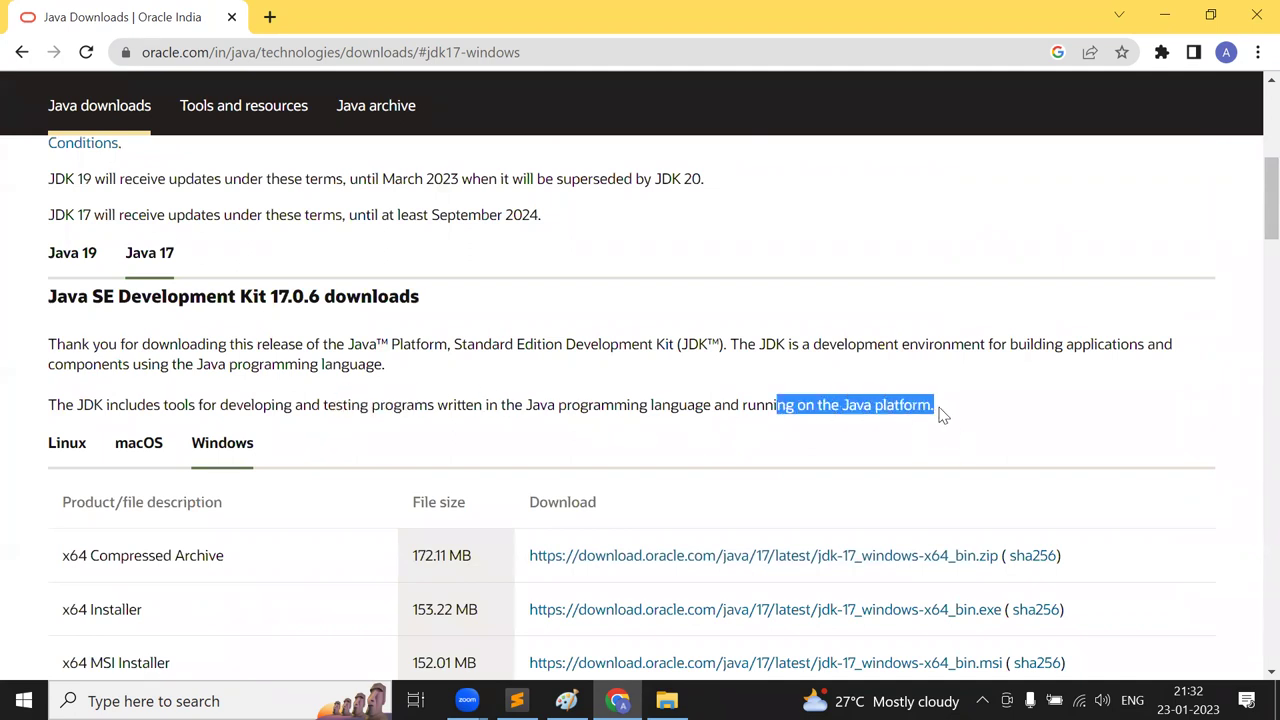
scroll(940, 413, "down", 1)
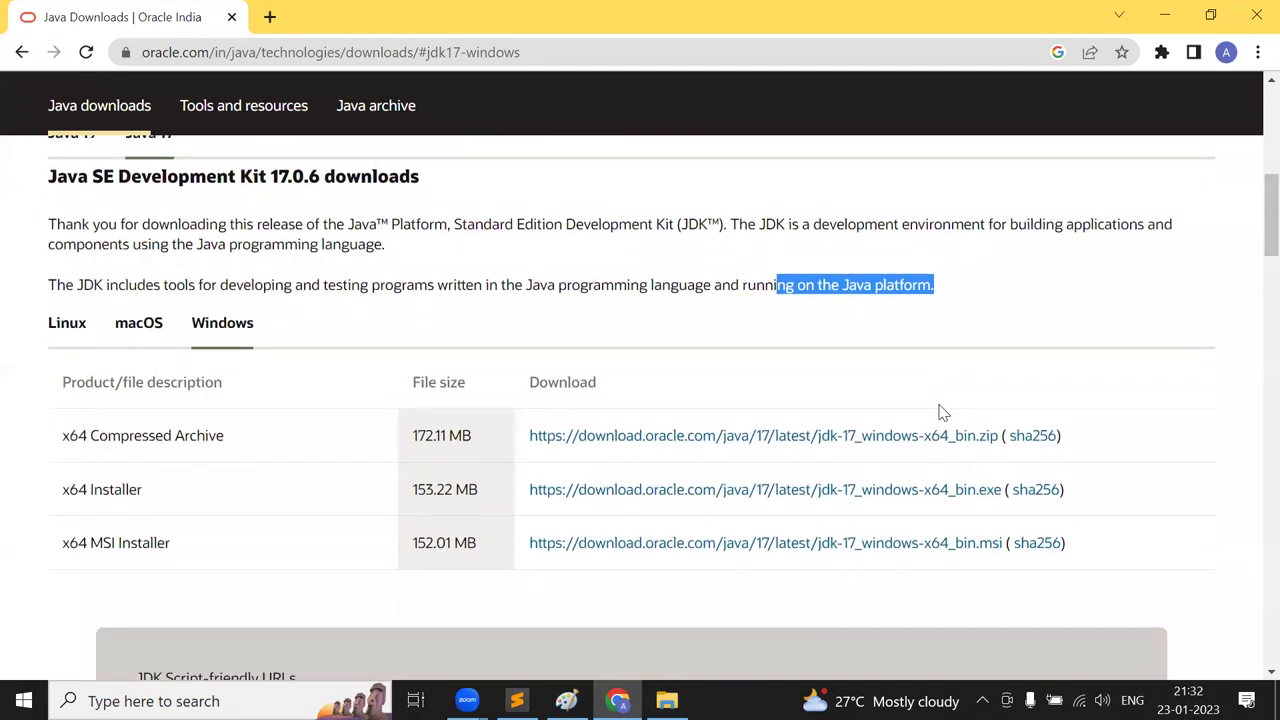
- Bring the jdk-17 File Explorer window to the front
key("alt")
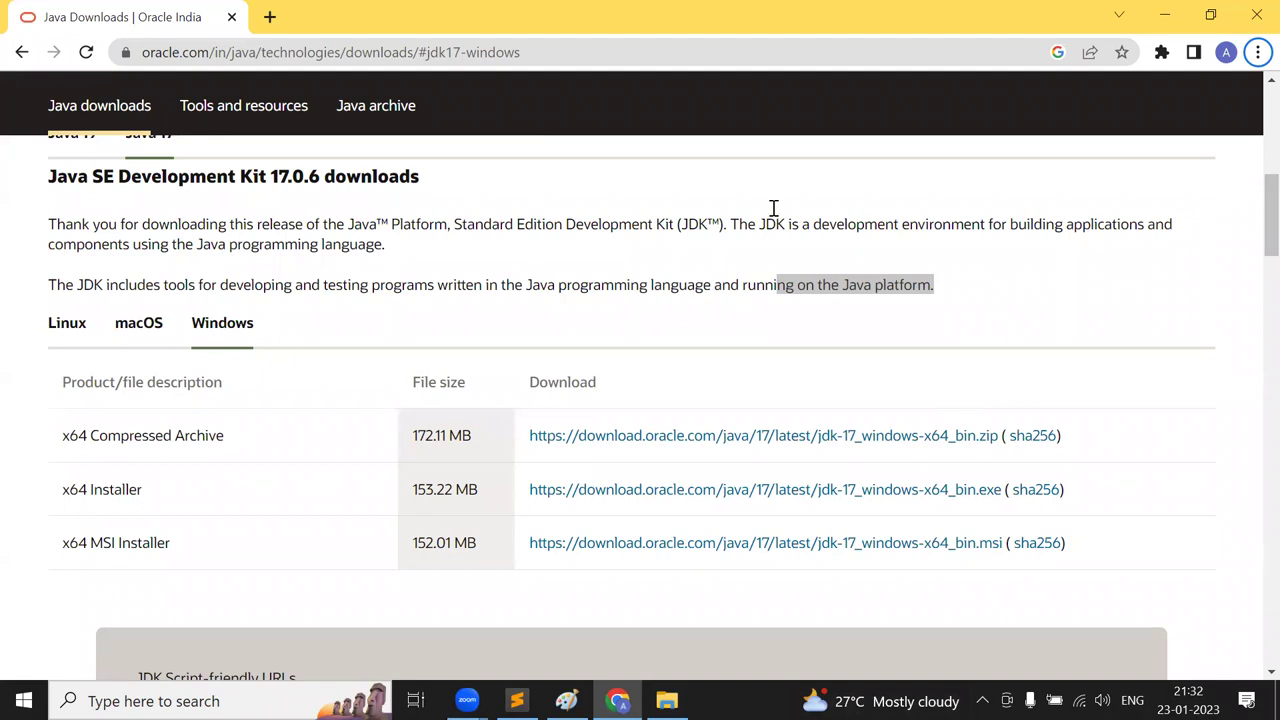
key("alt+Tab")
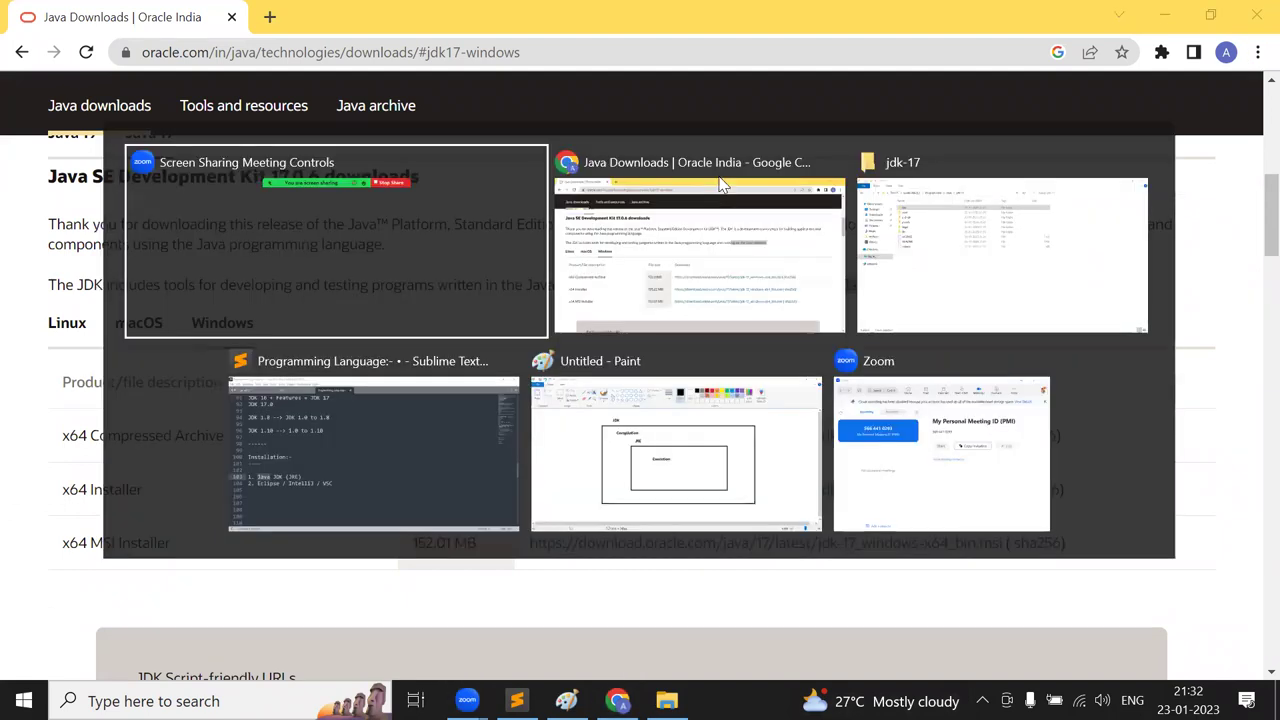
key("alt+Tab")
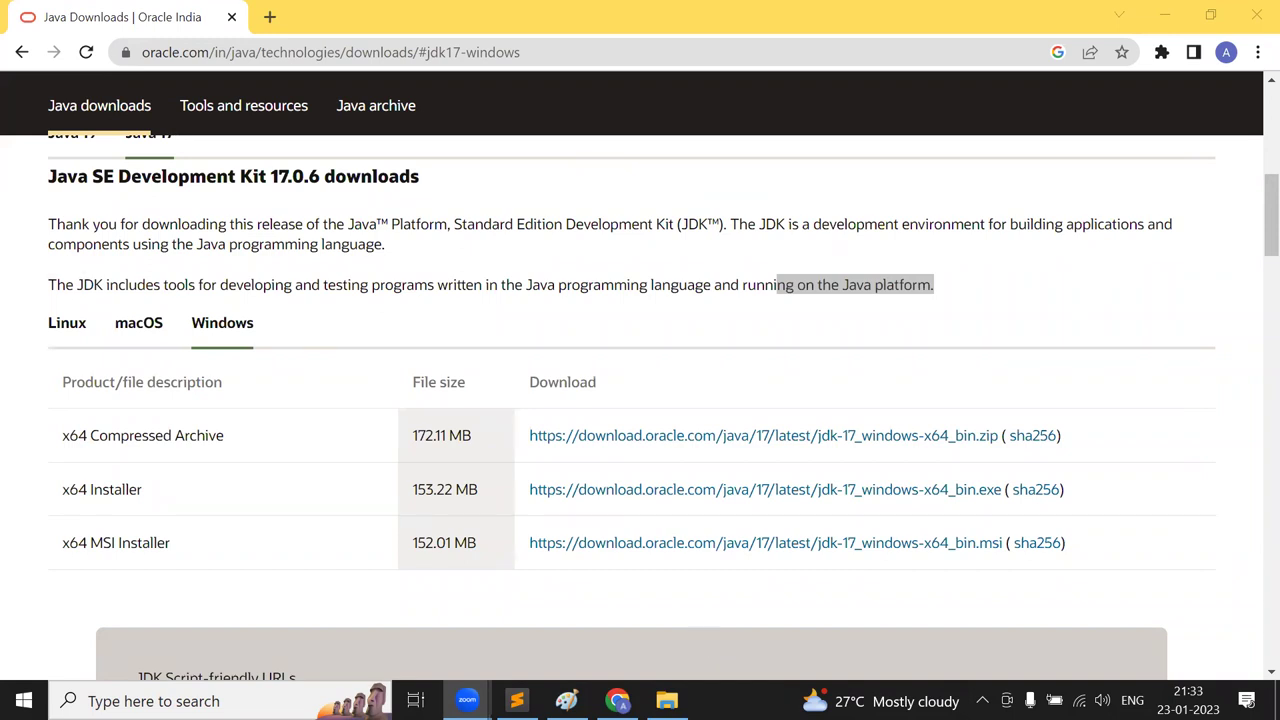
key("alt+Tab")
key("alt+Tab")
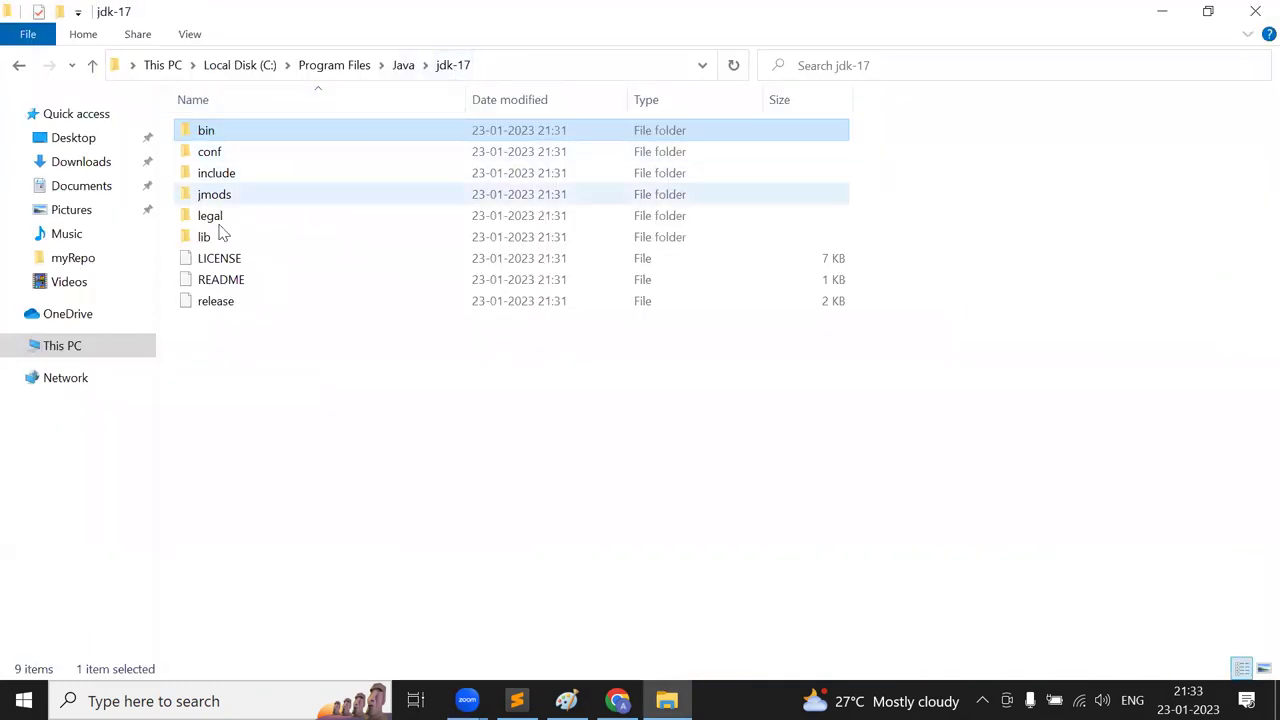
- Search jdk-17 for 'jre', find no matches, and return to the Java Downloads page
left_click(930, 68)
type("jre")
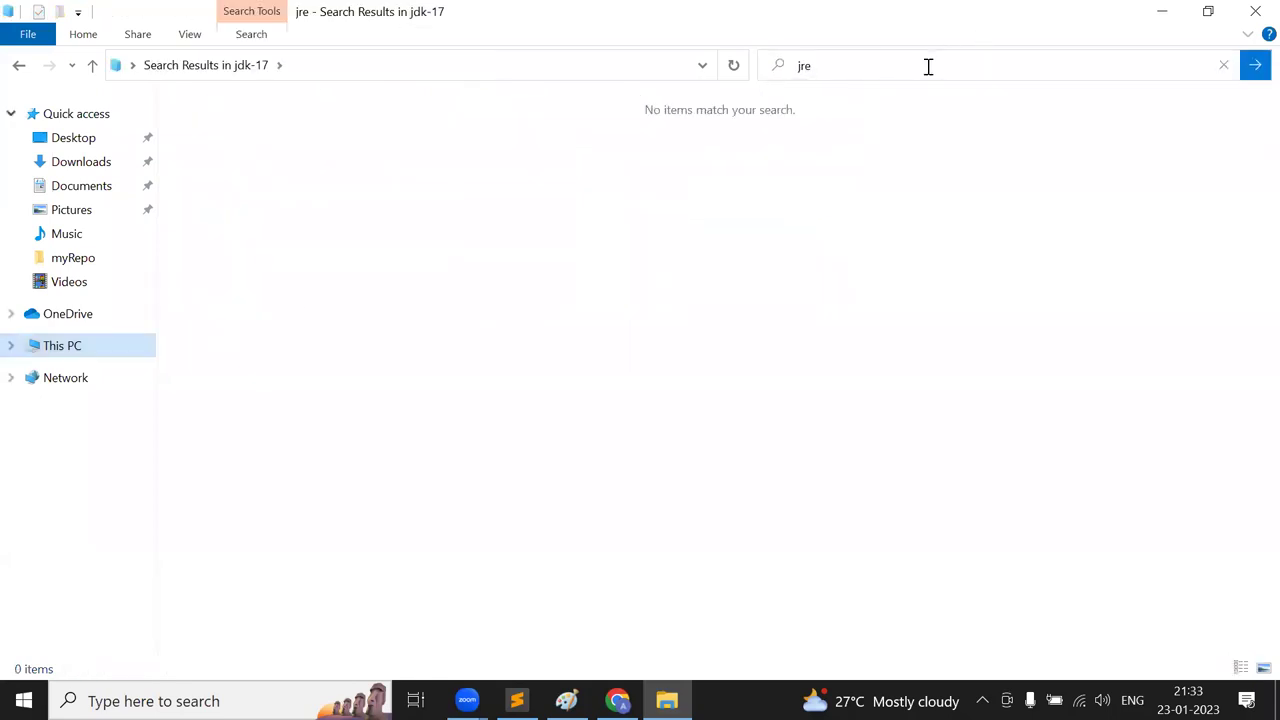
left_click(828, 70)
key("BackSpace")
key("BackSpace")
key("BackSpace")
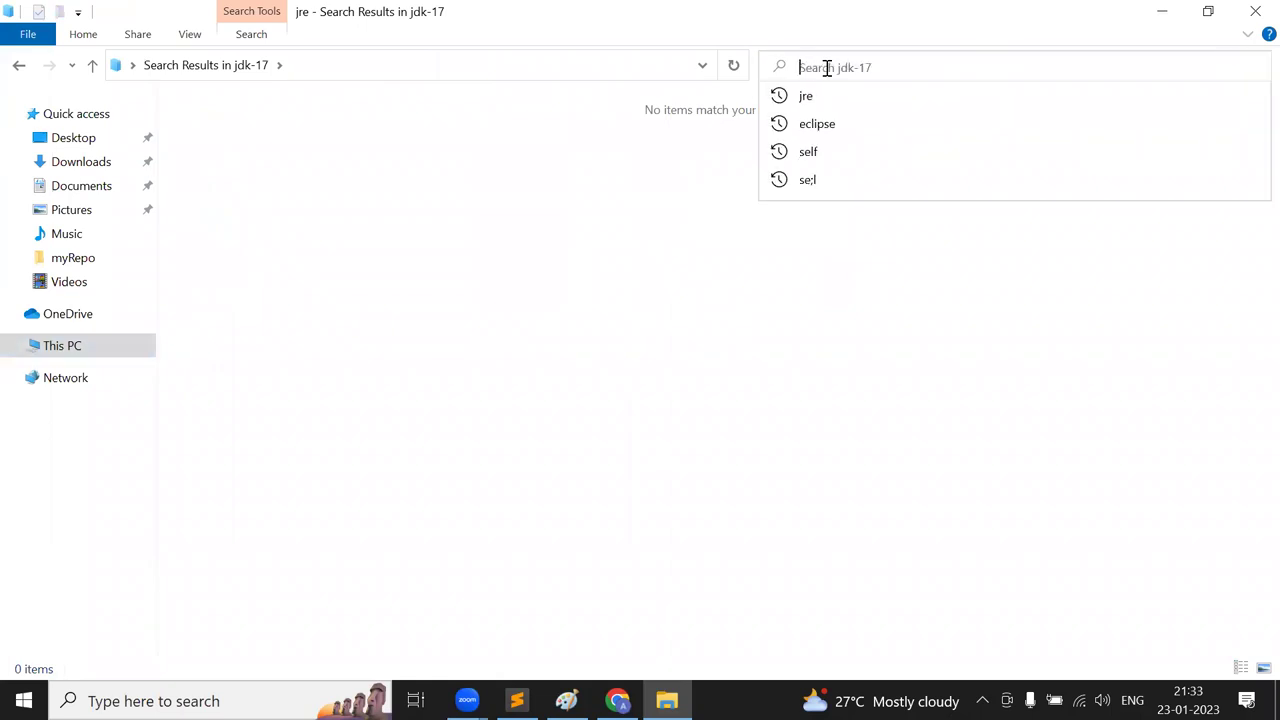
type("jre")
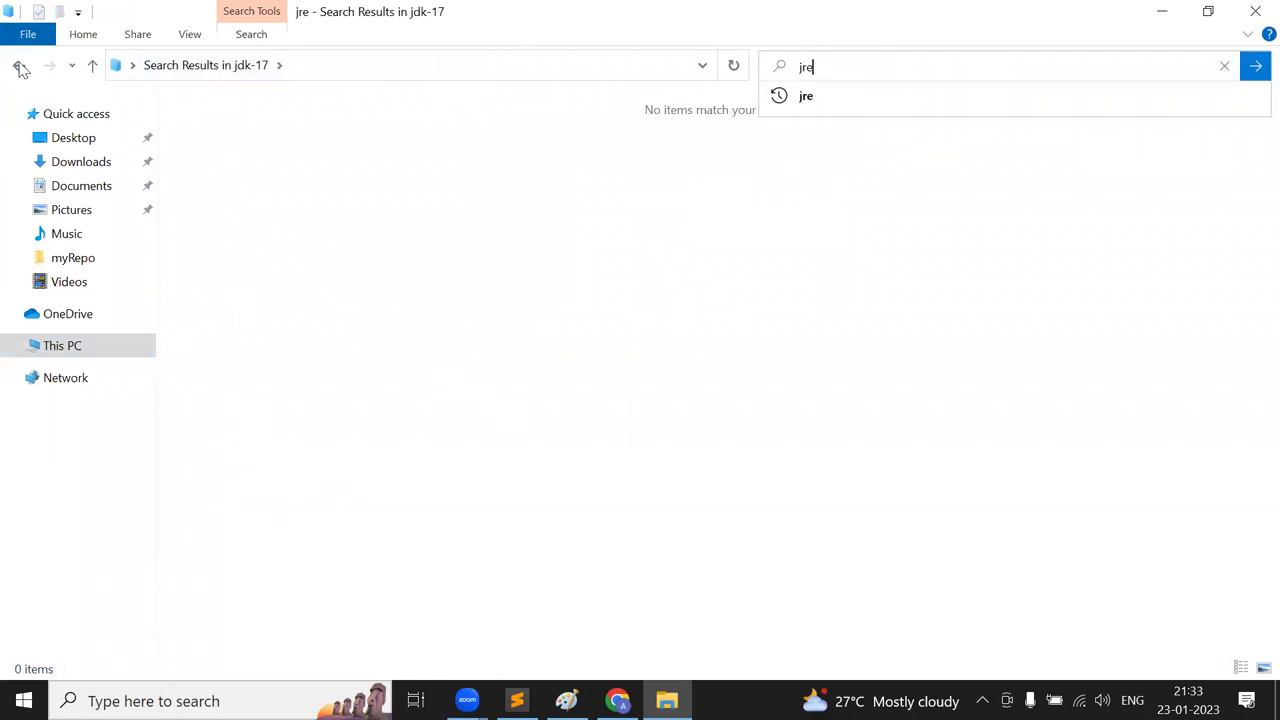
left_click(19, 65)
left_click(814, 520)
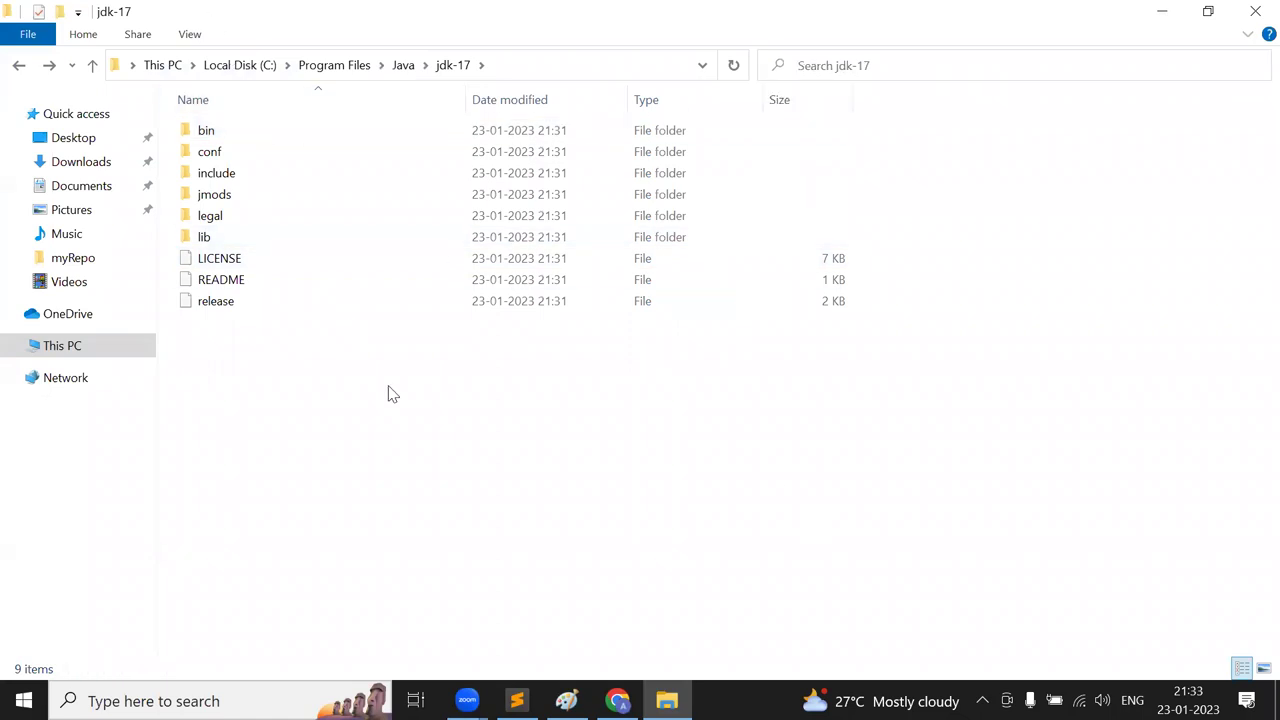
key("alt+Tab")
key("alt+Tab")
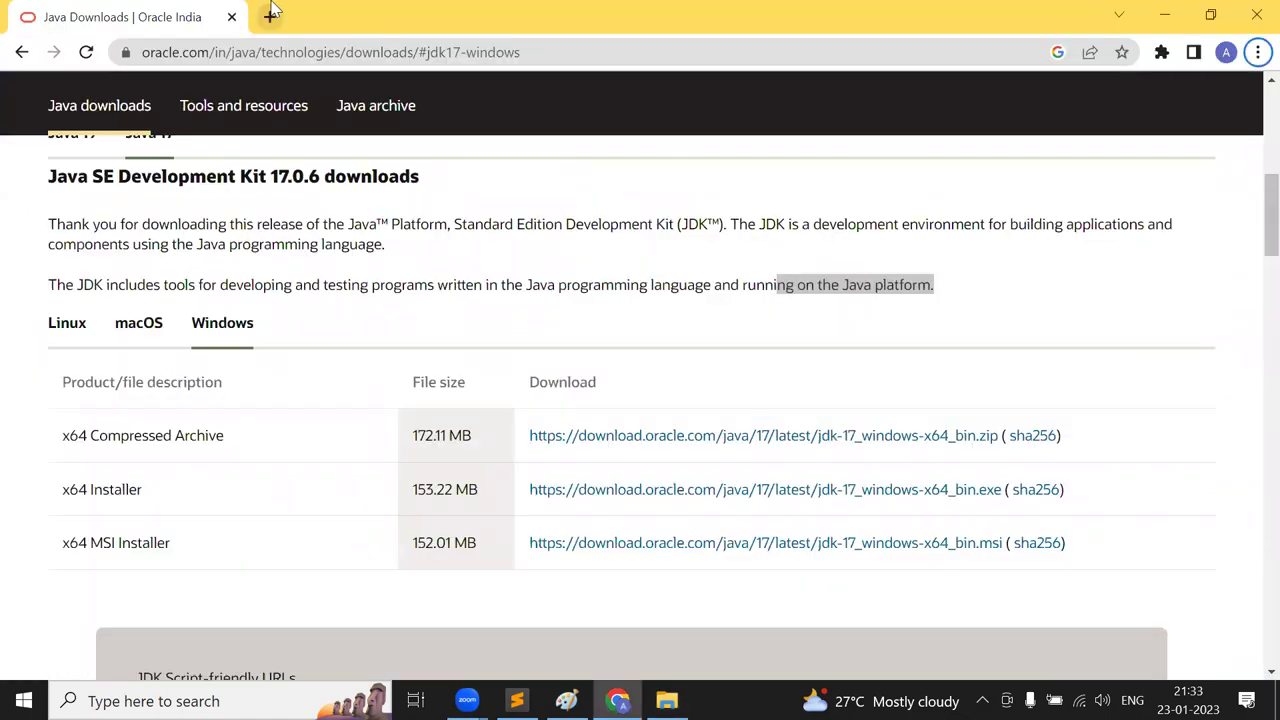
- Search Google for 'JRE 17 download' in a new tab and open the Java SE 17 Archive page
left_click(271, 19)
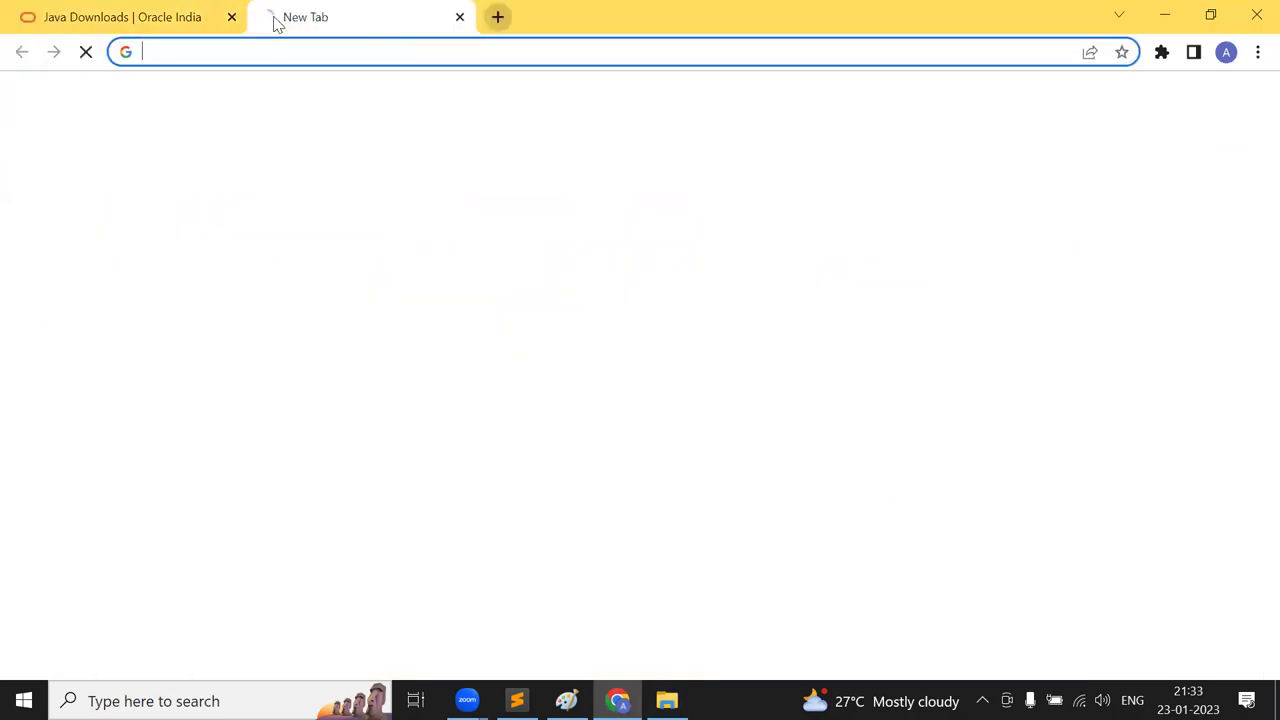
type("JRE ")
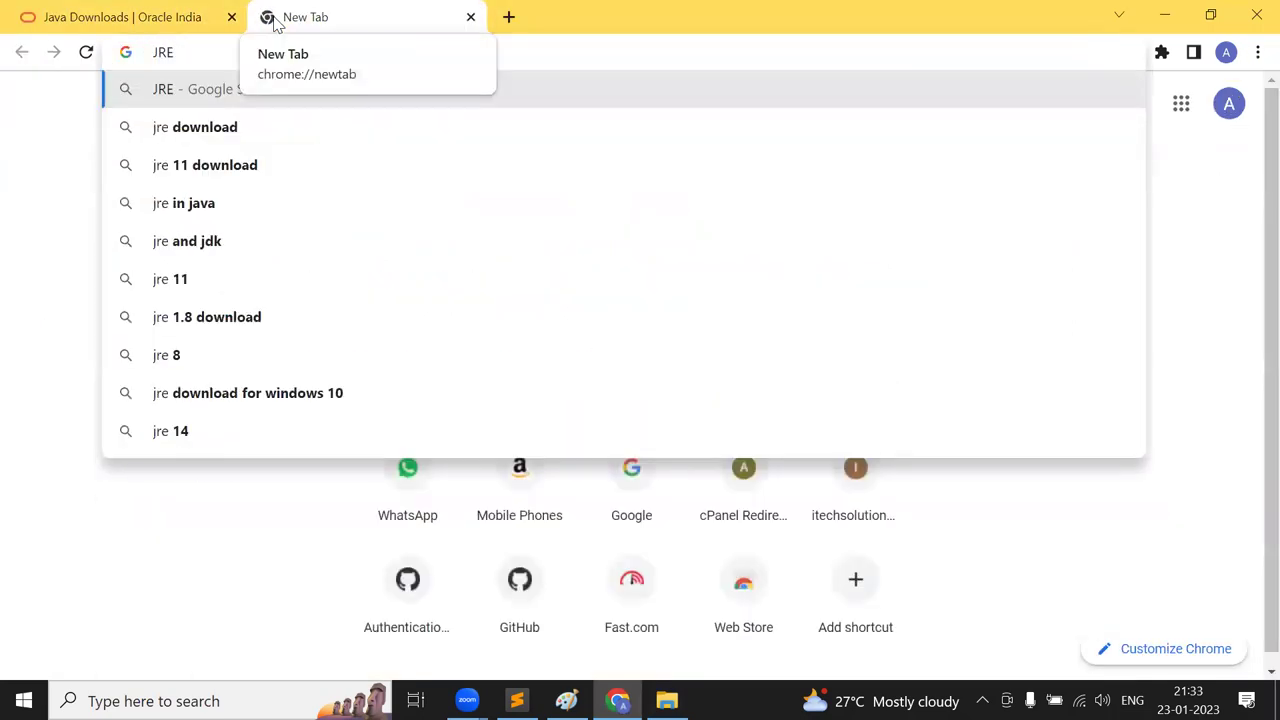
type("17 do")
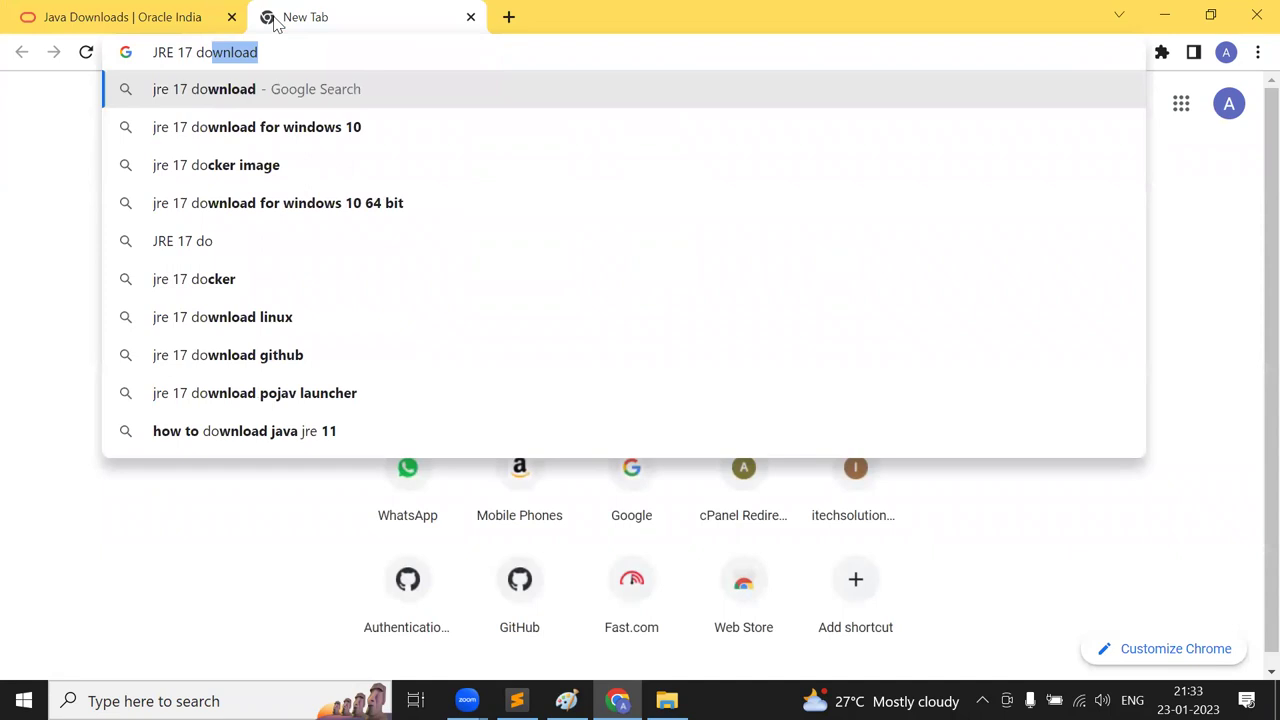
key("Return")
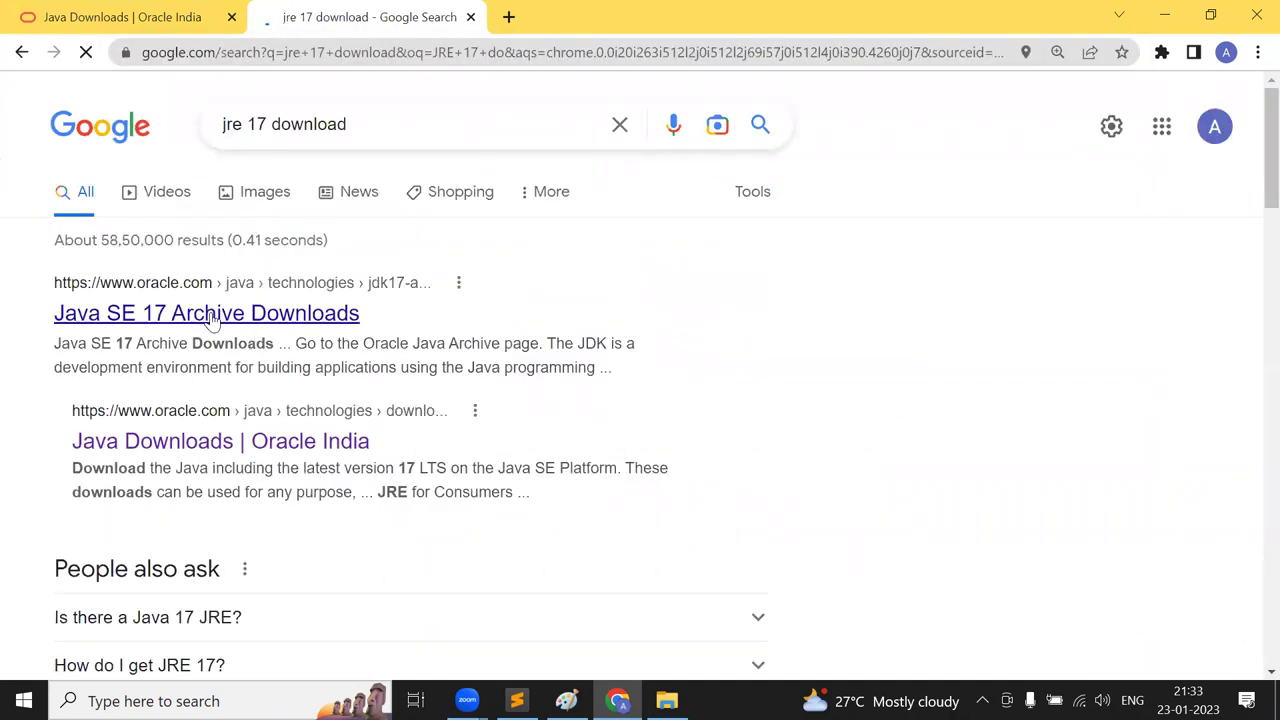
left_click(213, 318)
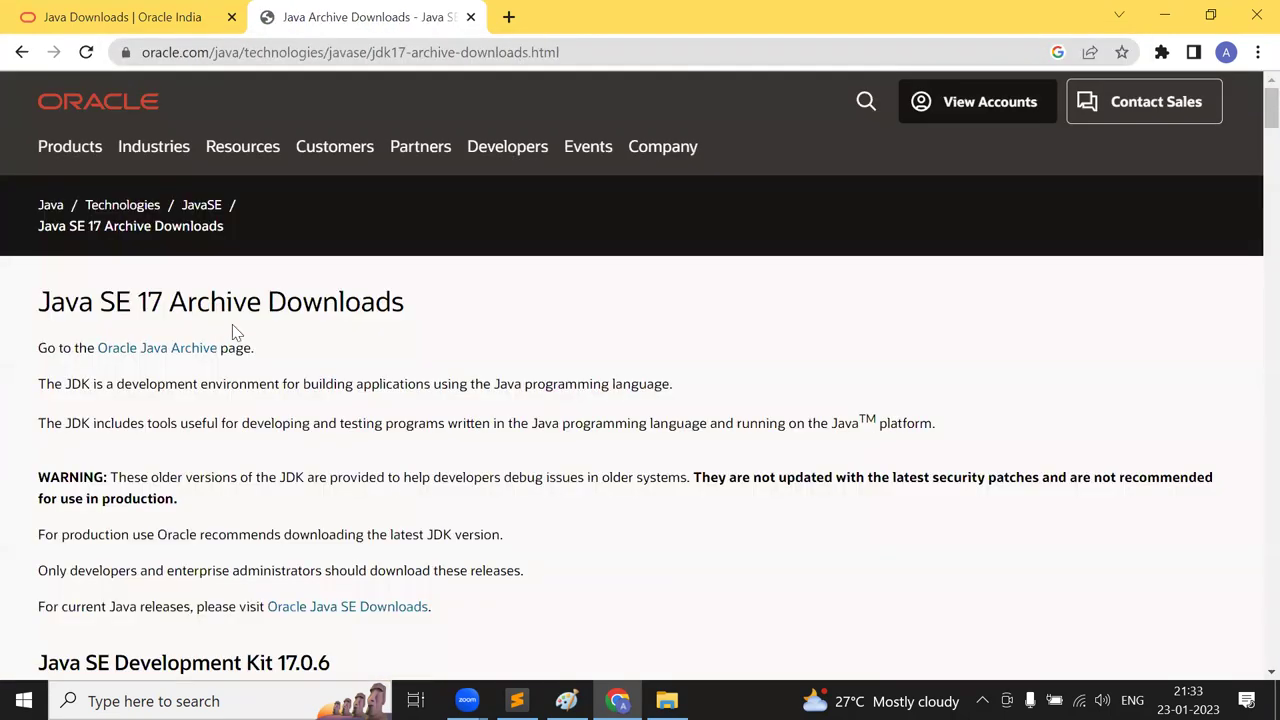
- Scroll down through older JDK 17 releases and back up to the 17.0.6 table
scroll(232, 330, "down", 6)
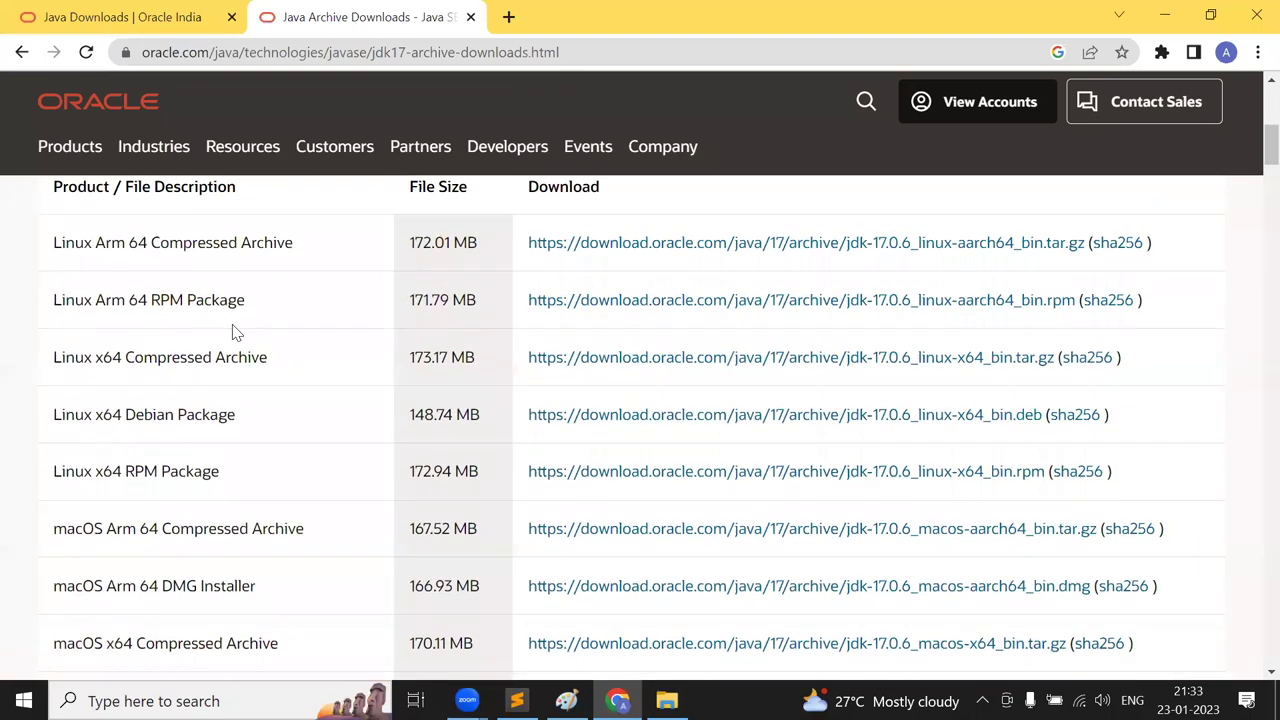
scroll(233, 326, "up", 1)
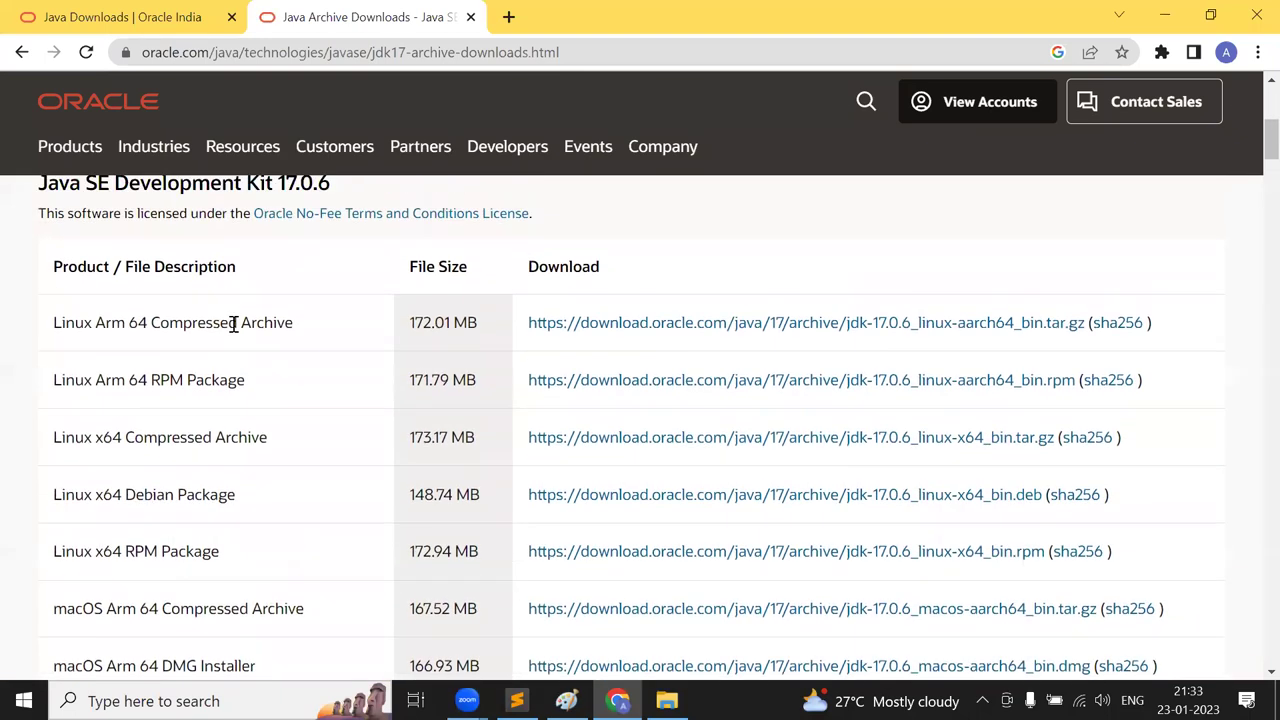
scroll(233, 328, "up", 1)
scroll(234, 331, "down", 2)
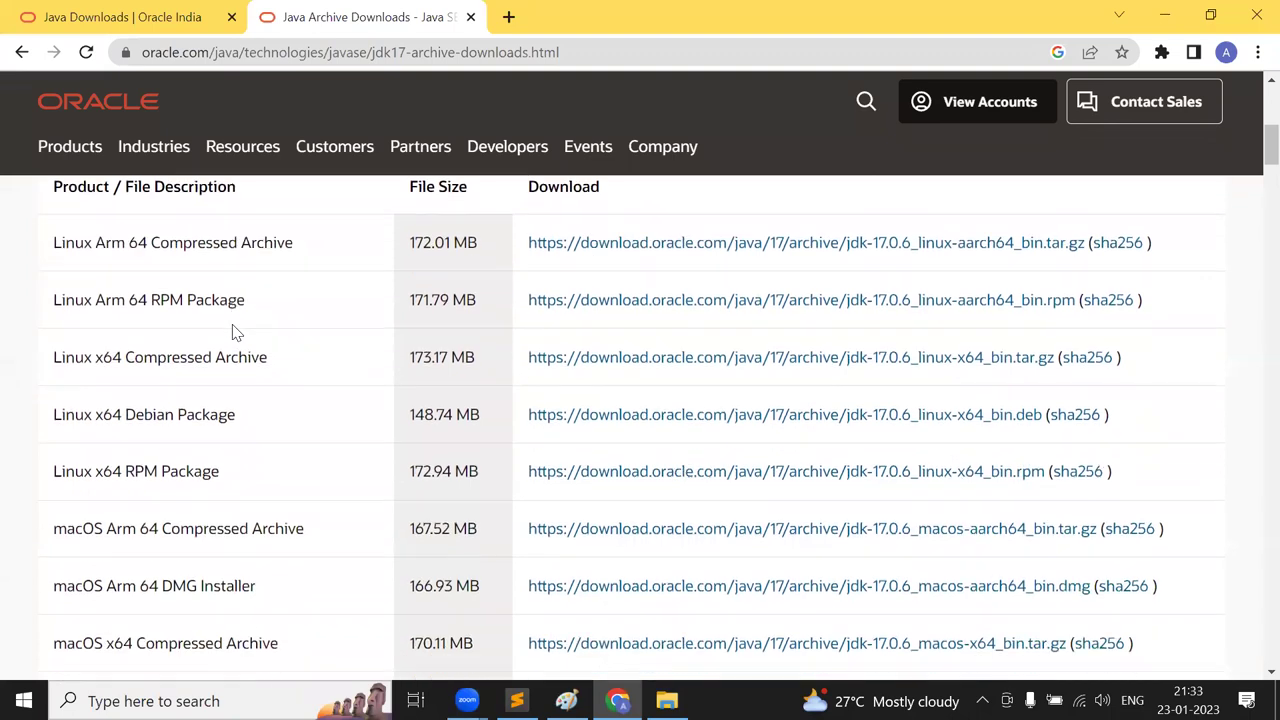
scroll(234, 331, "down", 3)
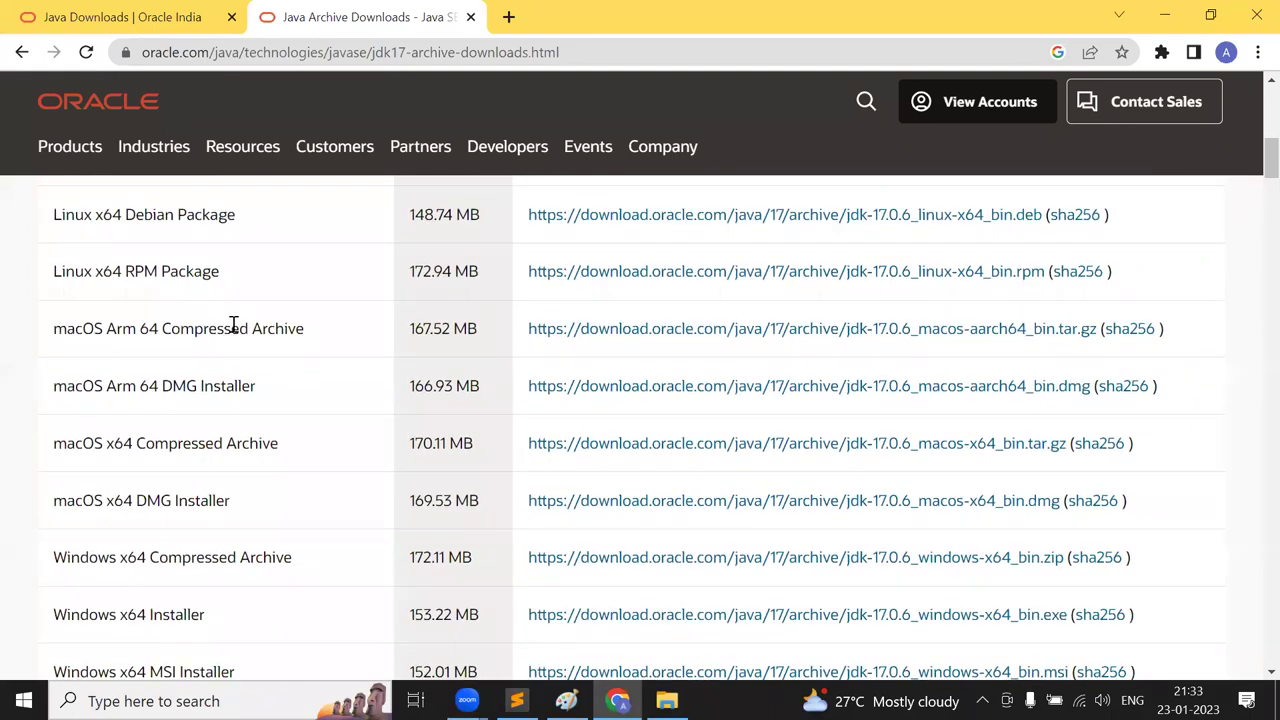
scroll(233, 326, "down", 2)
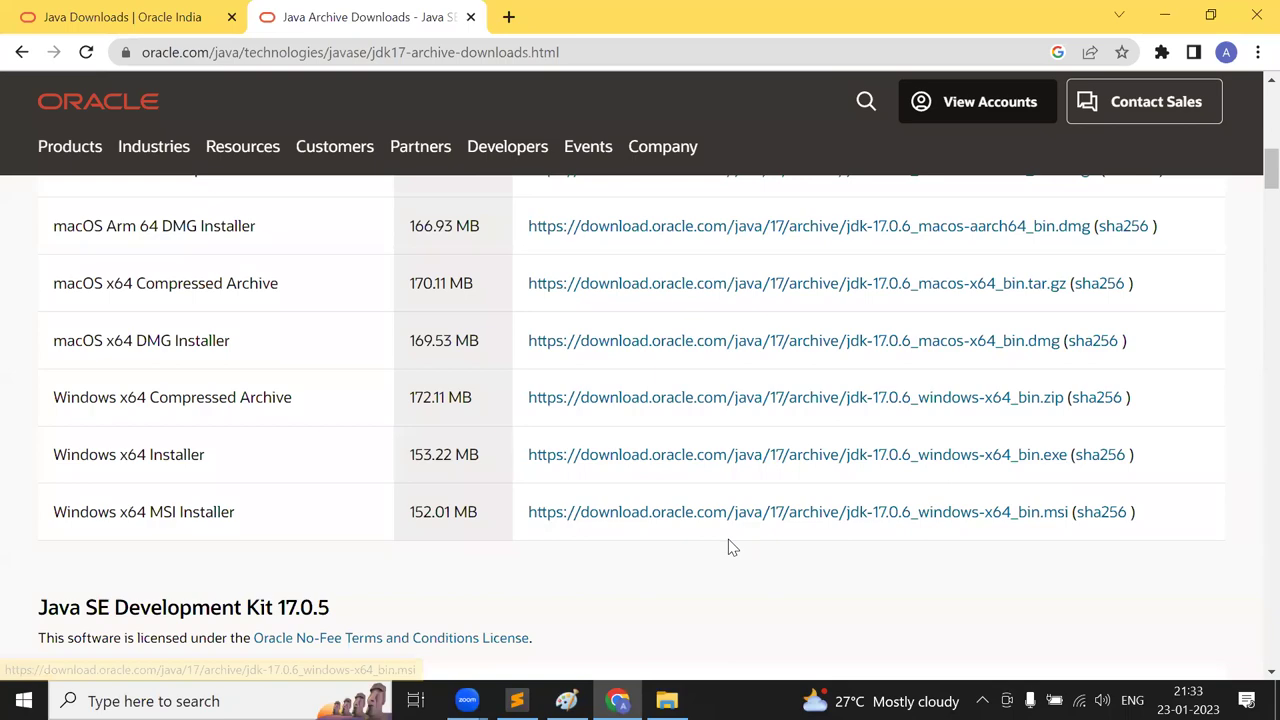
scroll(697, 591, "down", 4)
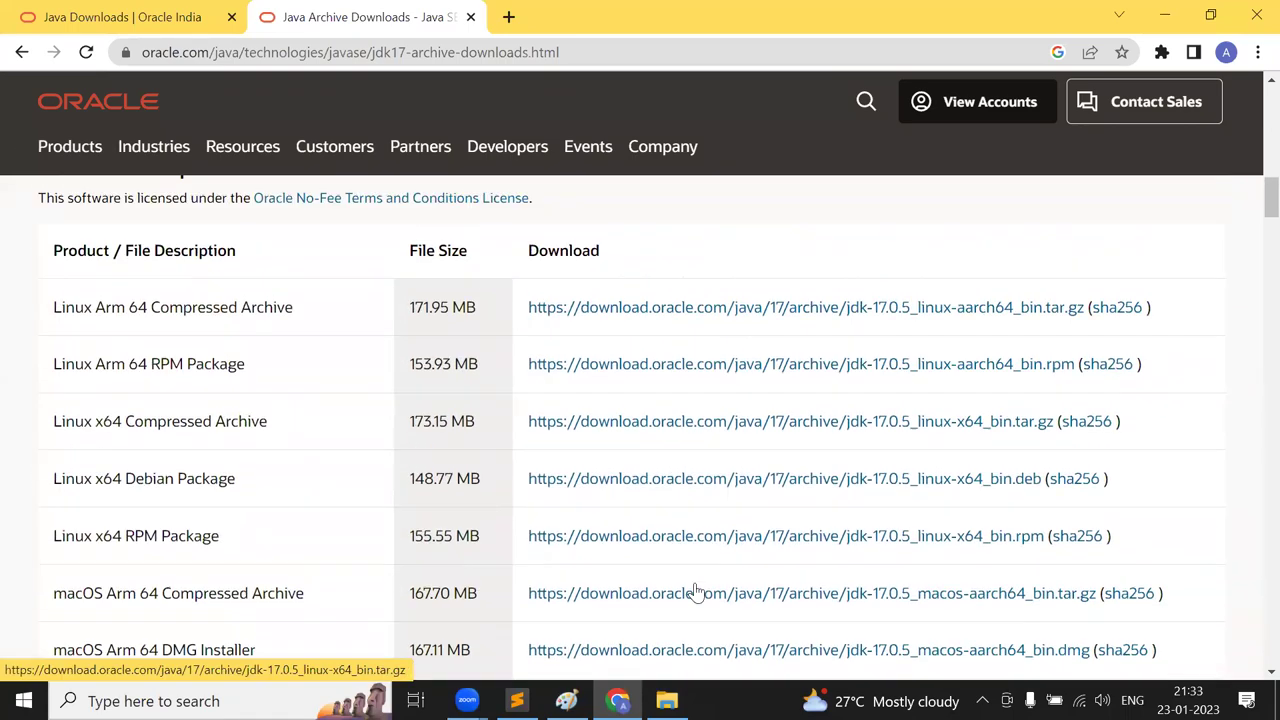
scroll(697, 591, "up", 9)
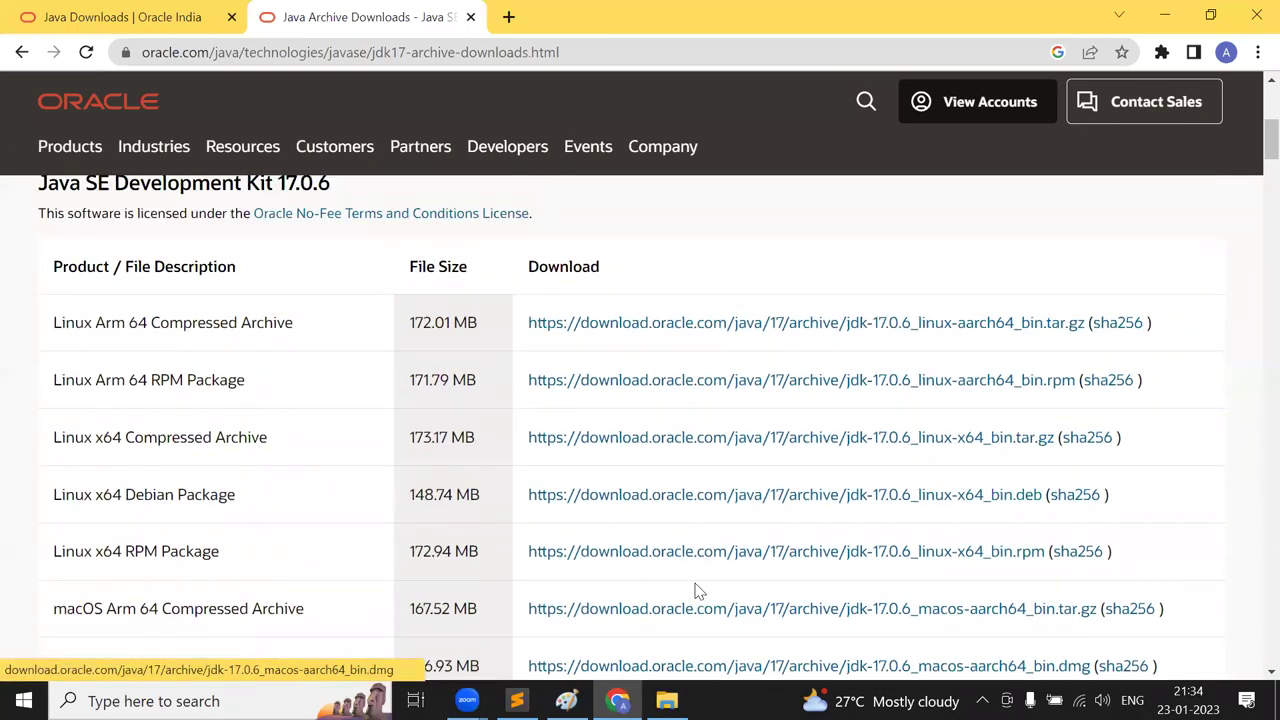
scroll(697, 591, "down", 1)
scroll(697, 591, "up", 1)
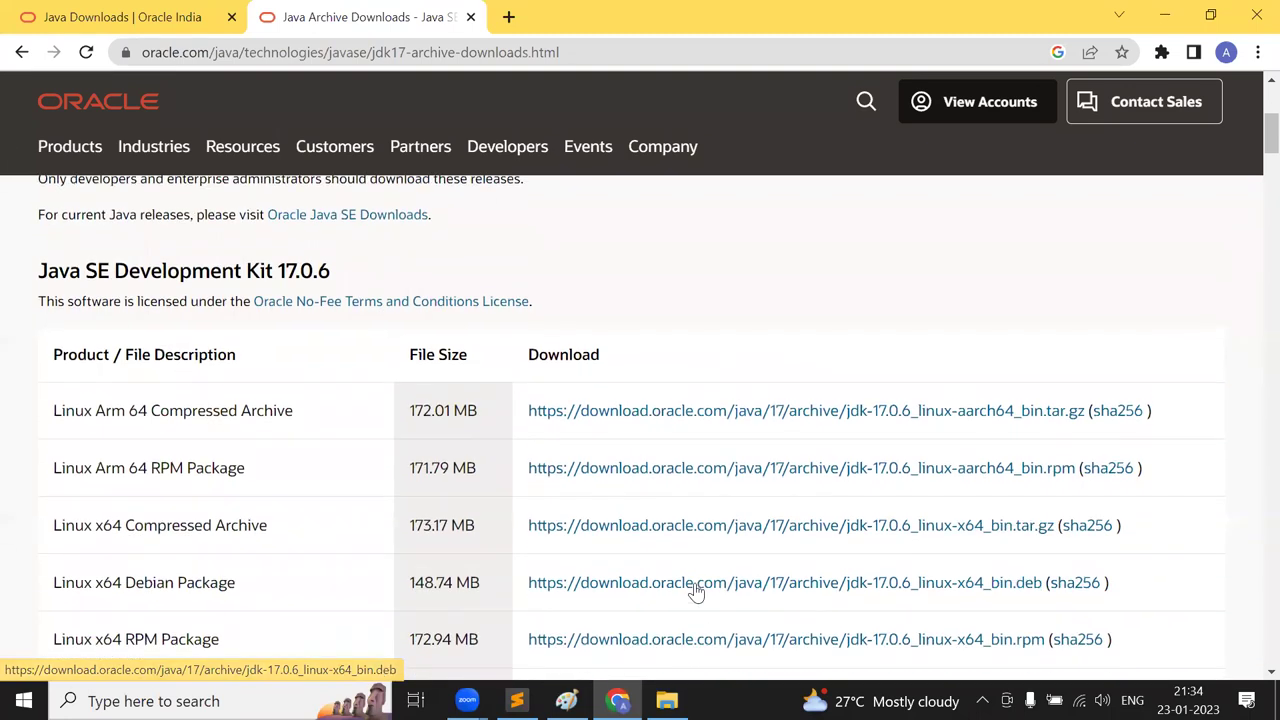
scroll(697, 591, "down", 1)
scroll(697, 591, "down", 7)
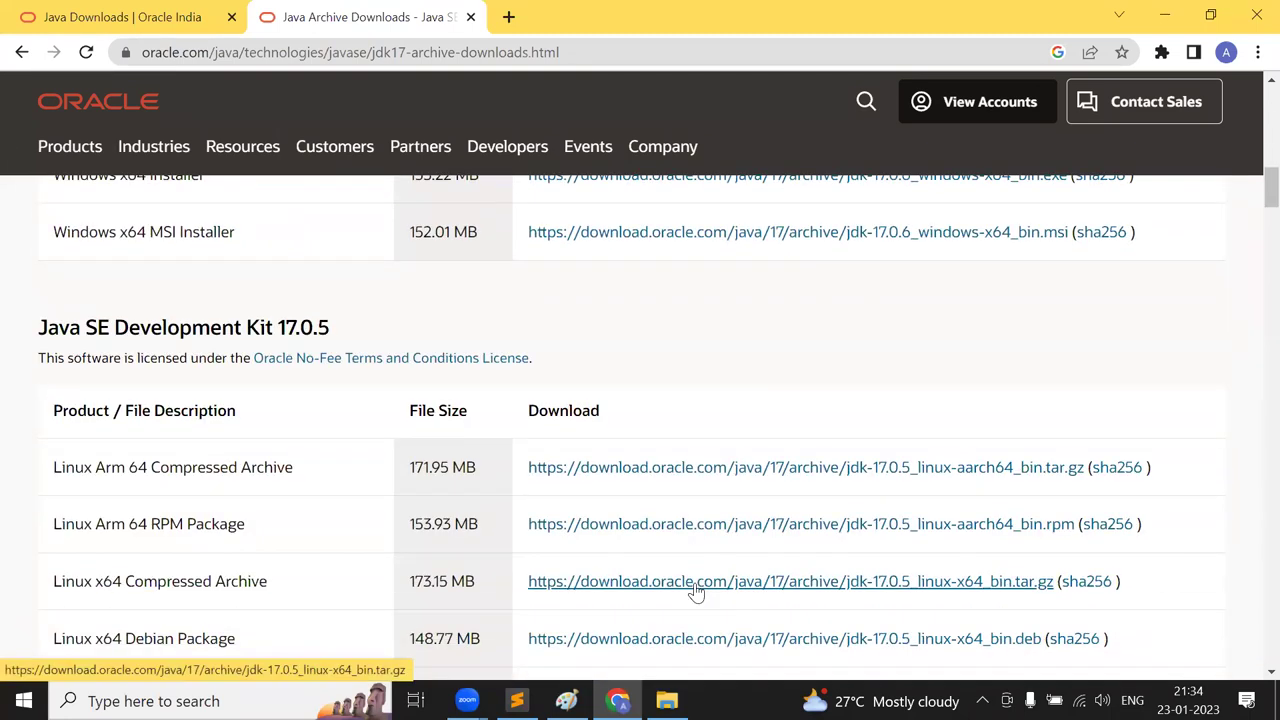
scroll(697, 591, "down", 4)
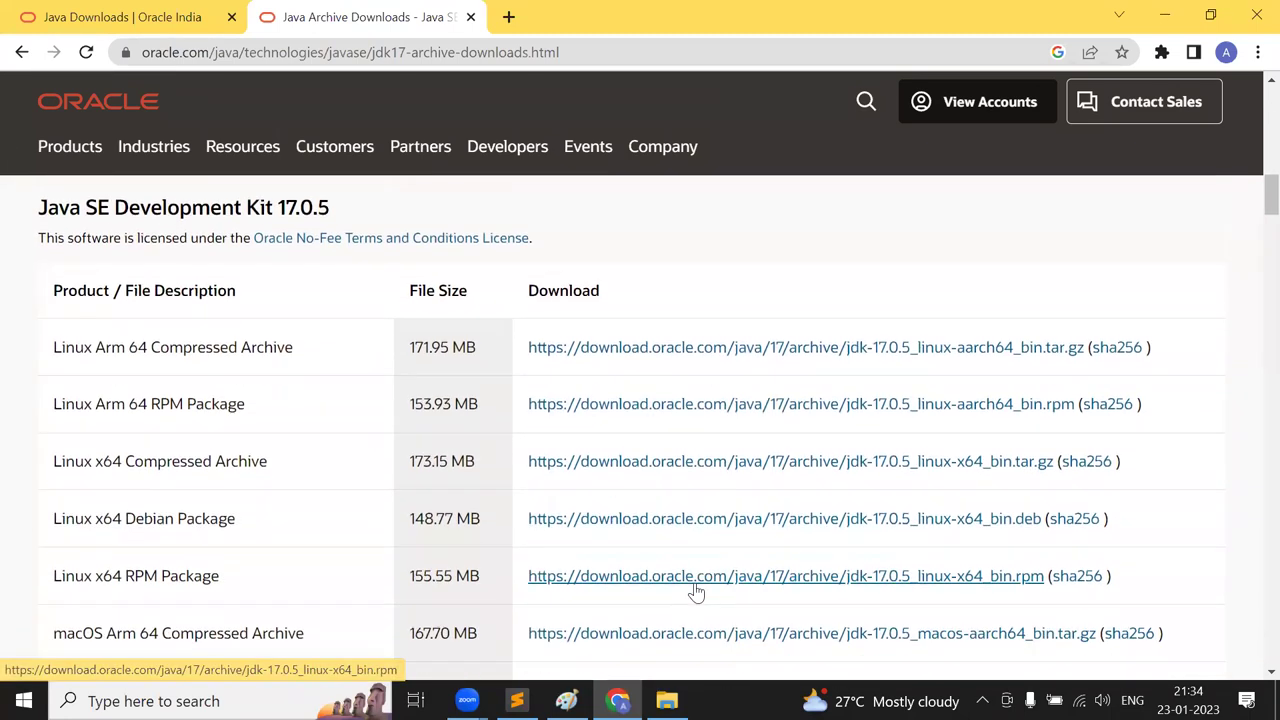
scroll(697, 591, "down", 3)
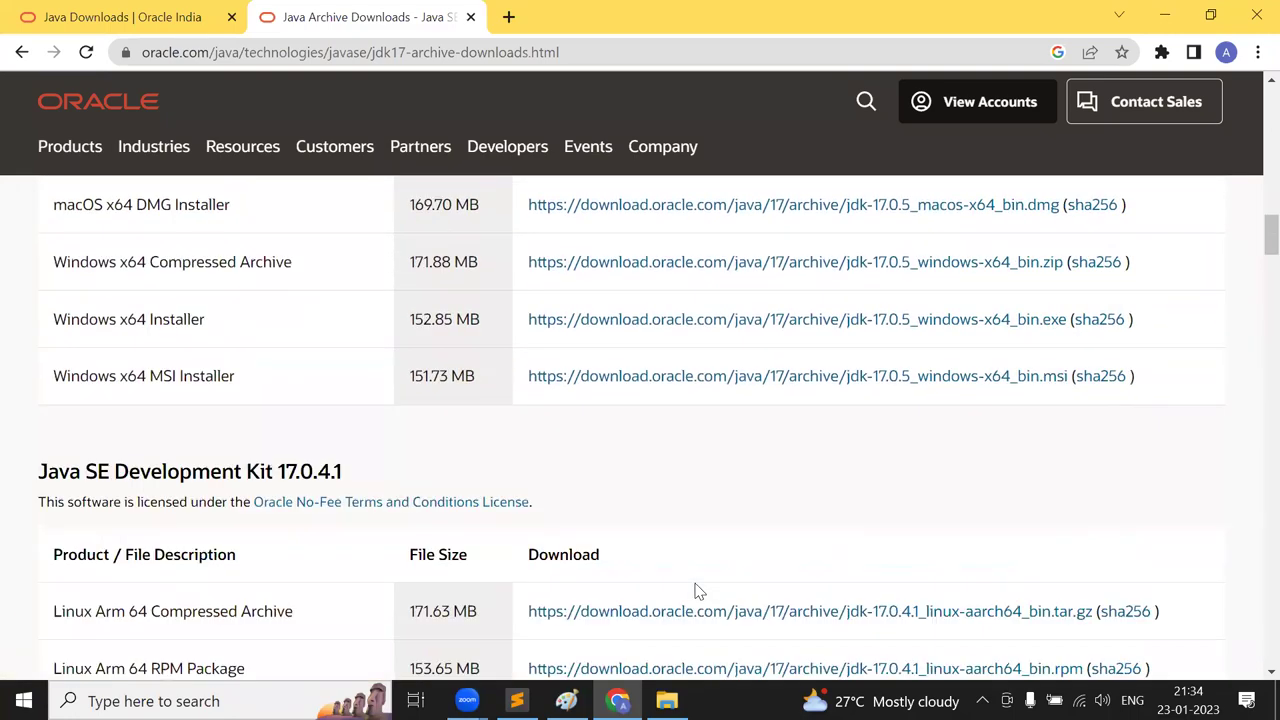
scroll(697, 591, "down", 7)
scroll(697, 591, "down", 3)
scroll(697, 593, "up", 3)
scroll(697, 593, "up", 20)
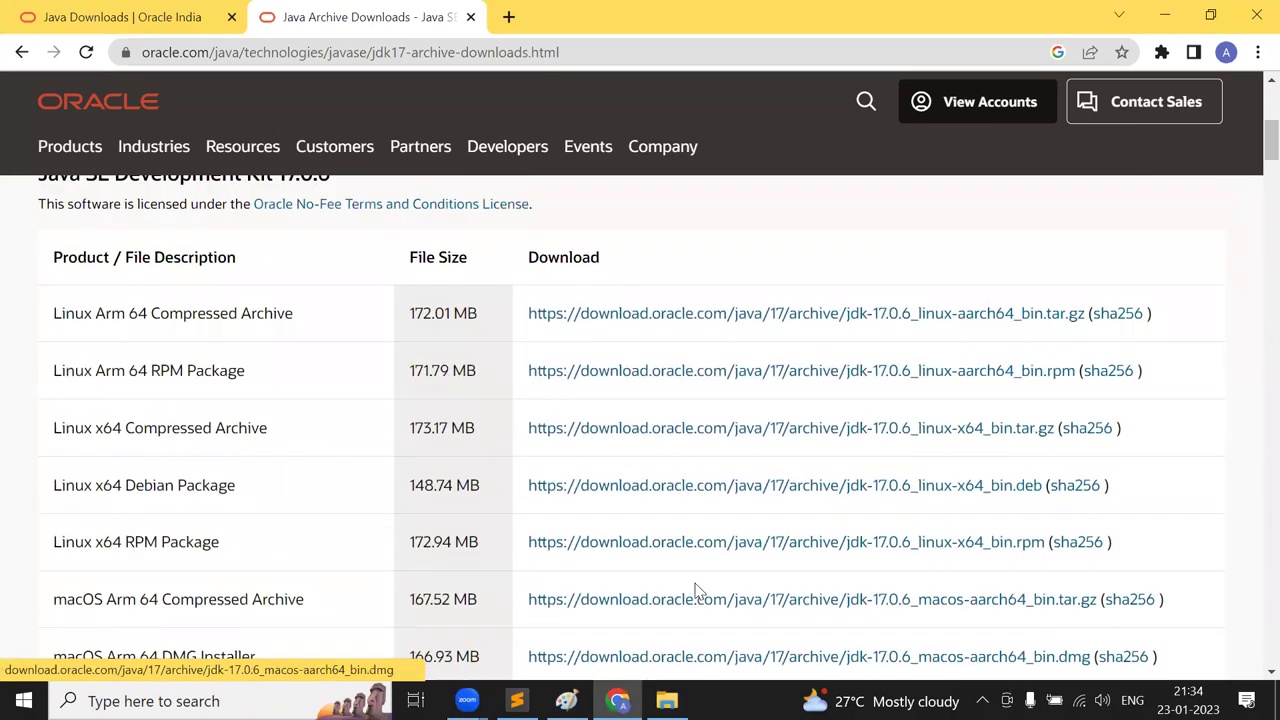
scroll(697, 591, "up", 2)
- Delete the jdk-17 folder from C:\Program Files\Java
key("alt+Tab")
key("Tab")
key("alt+Tab")
key("alt+Tab")
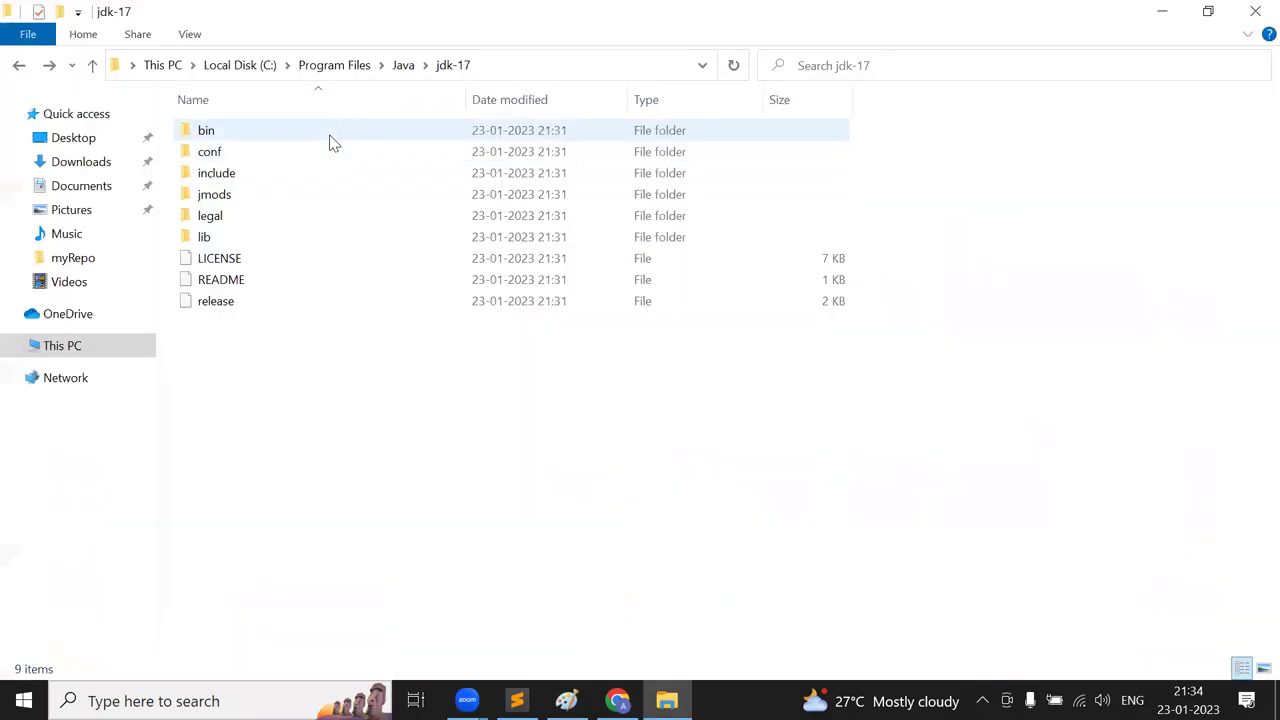
left_click(405, 66)
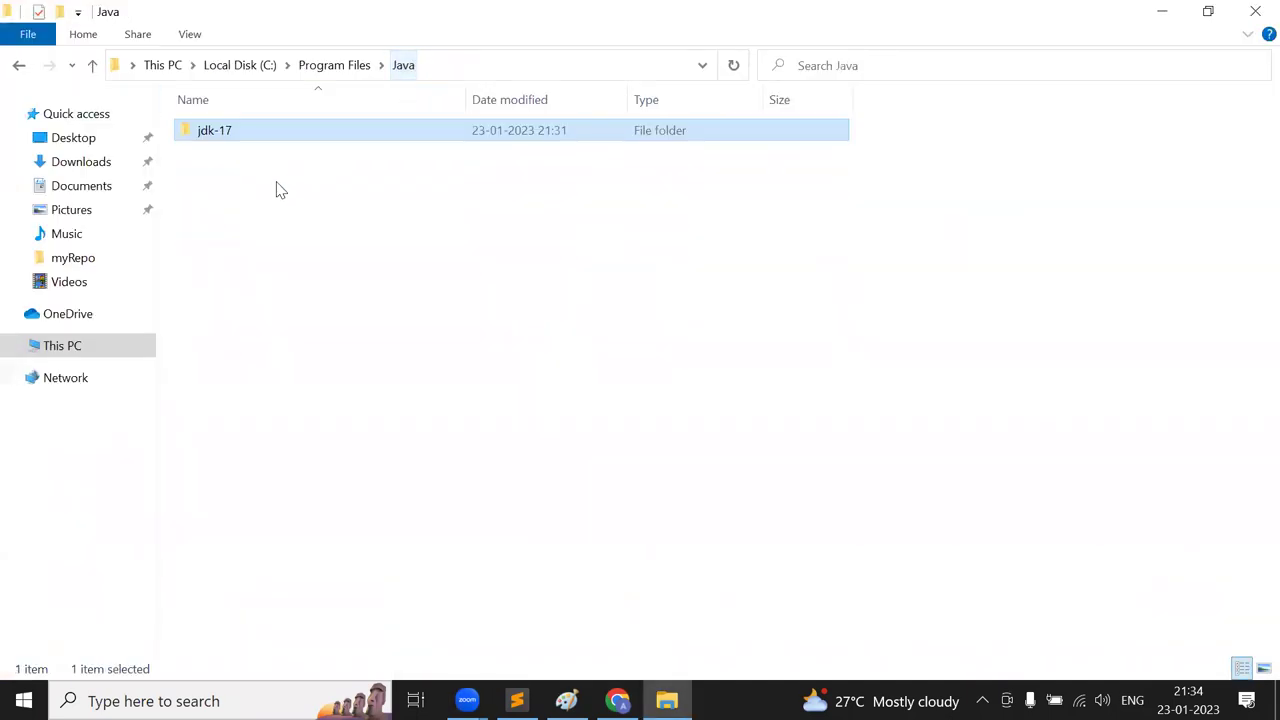
right_click(238, 130)
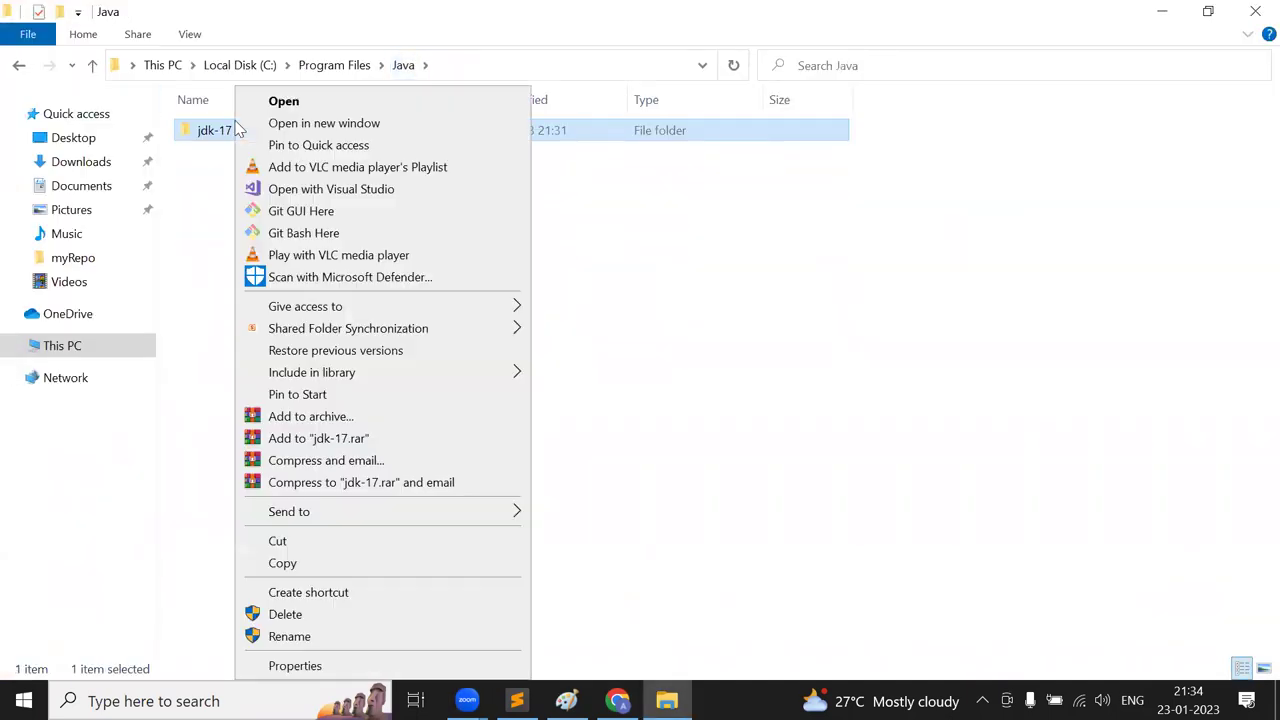
left_click(376, 616)
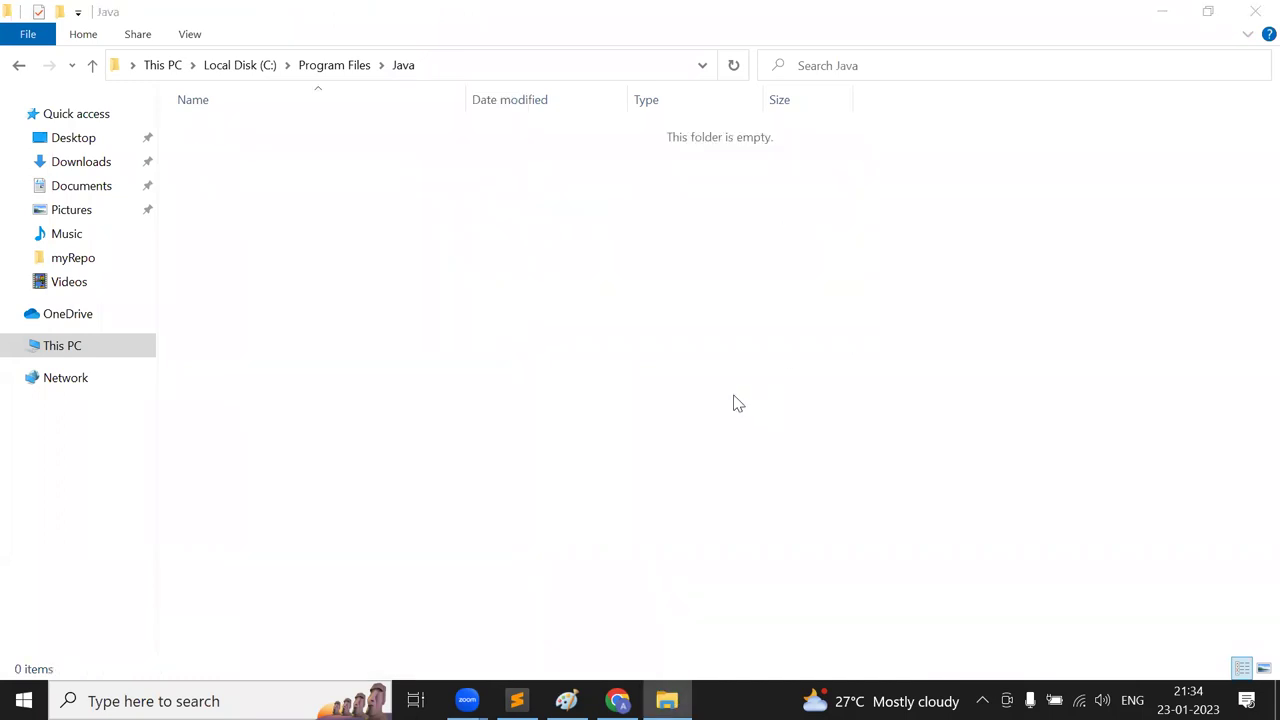
- Open Windows search and erase the mistyped 'this' query
key("super+s")
type("this")
key("BackSpace")
key("BackSpace")
key("BackSpace")
key("BackSpace")
- Open Control Panel's installed programs list and filter it by 'java'
type("cont")
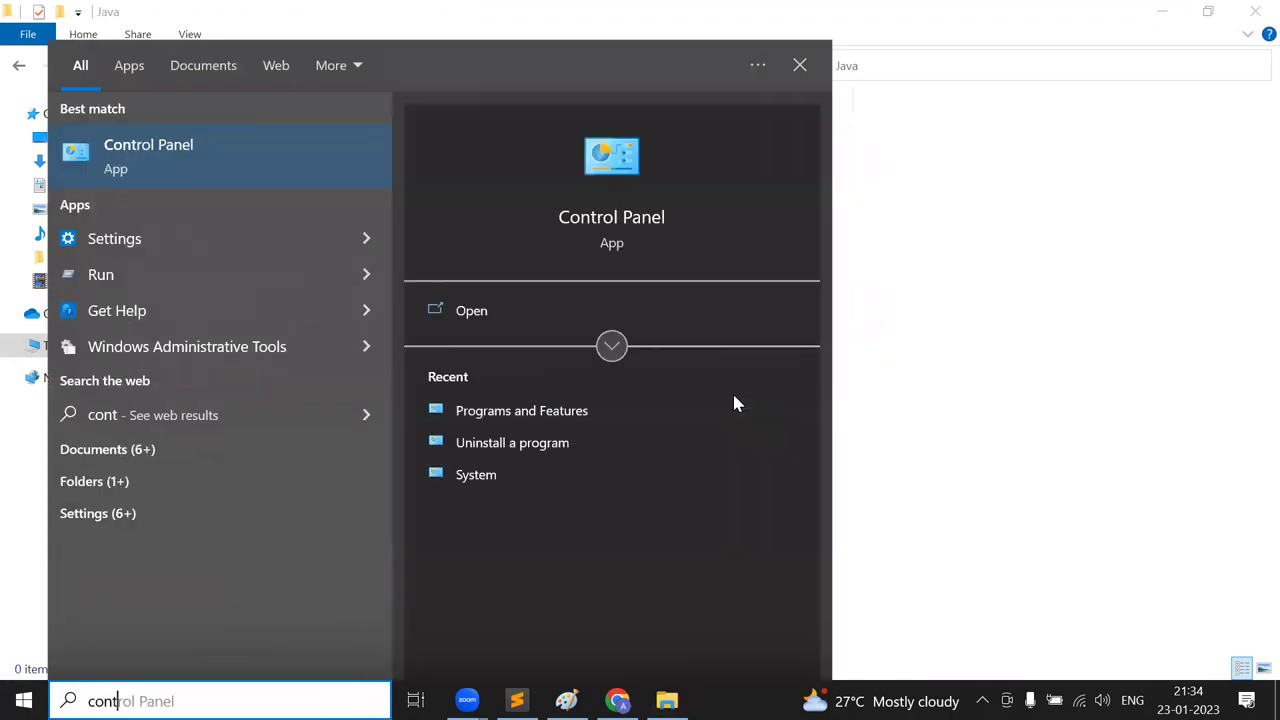
key("Escape")
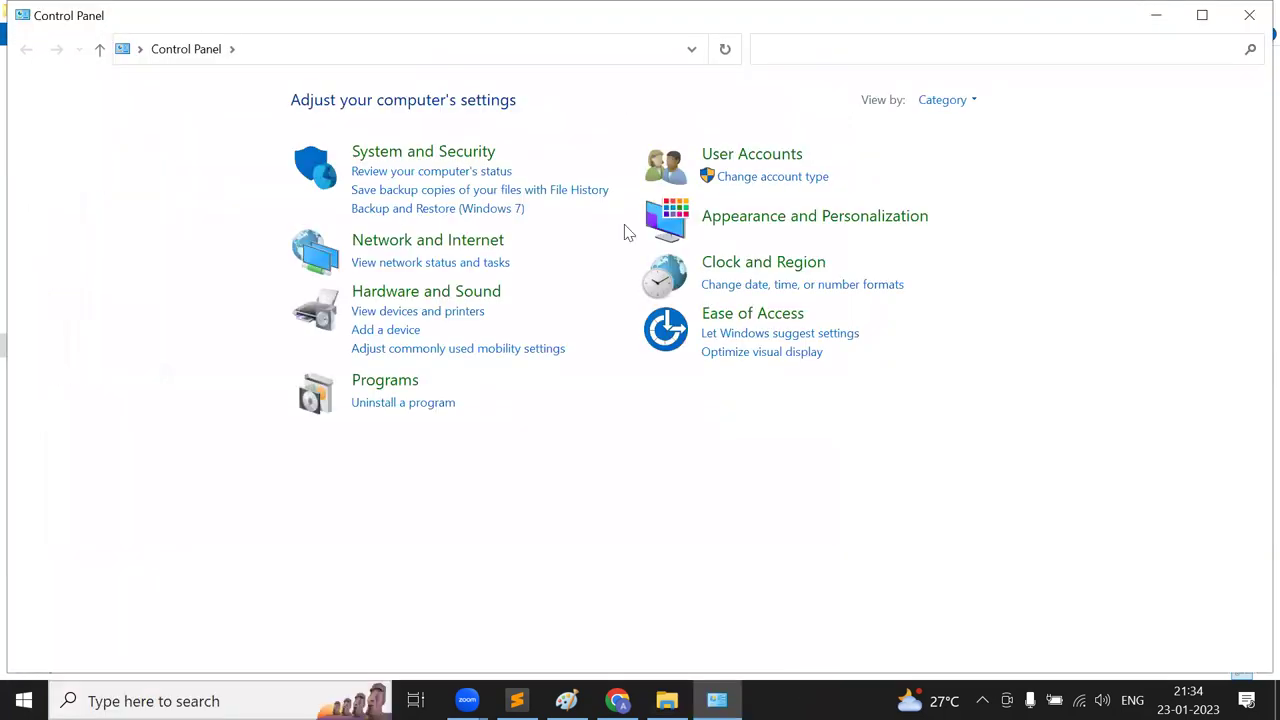
left_click(399, 406)
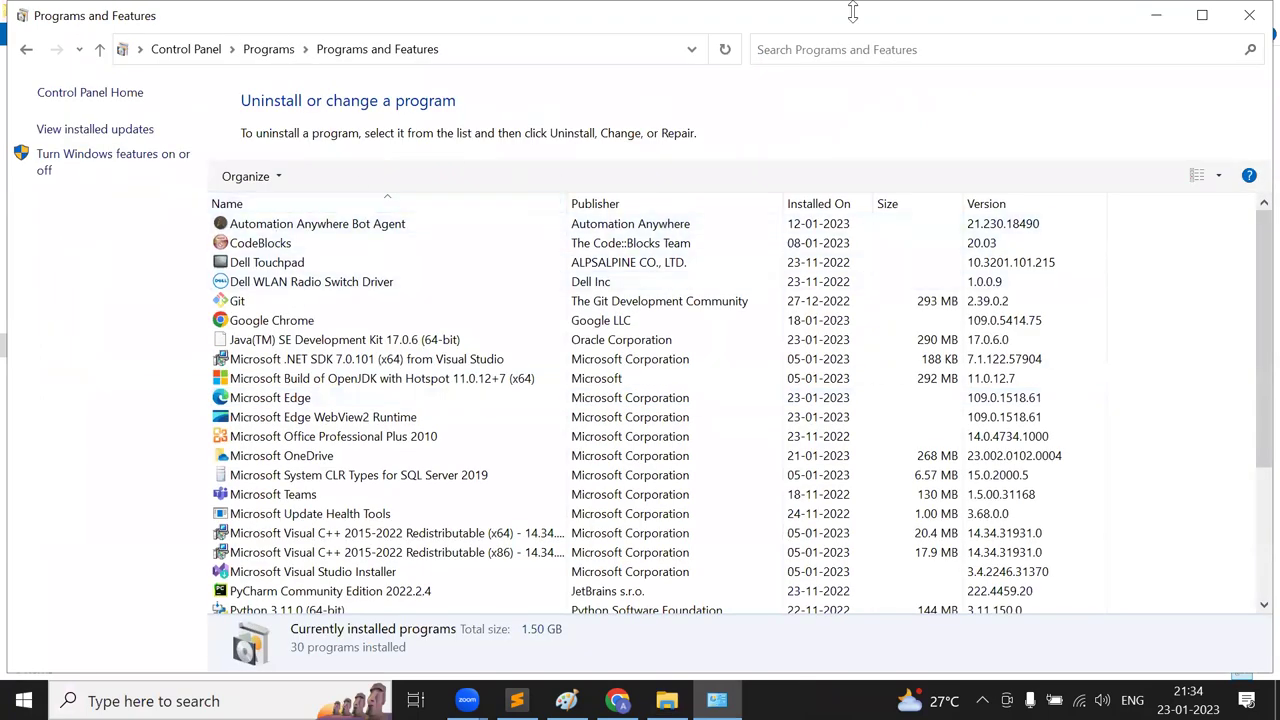
left_click(831, 57)
type("ajav")
key("BackSpace")
key("BackSpace")
key("BackSpace")
key("BackSpace")
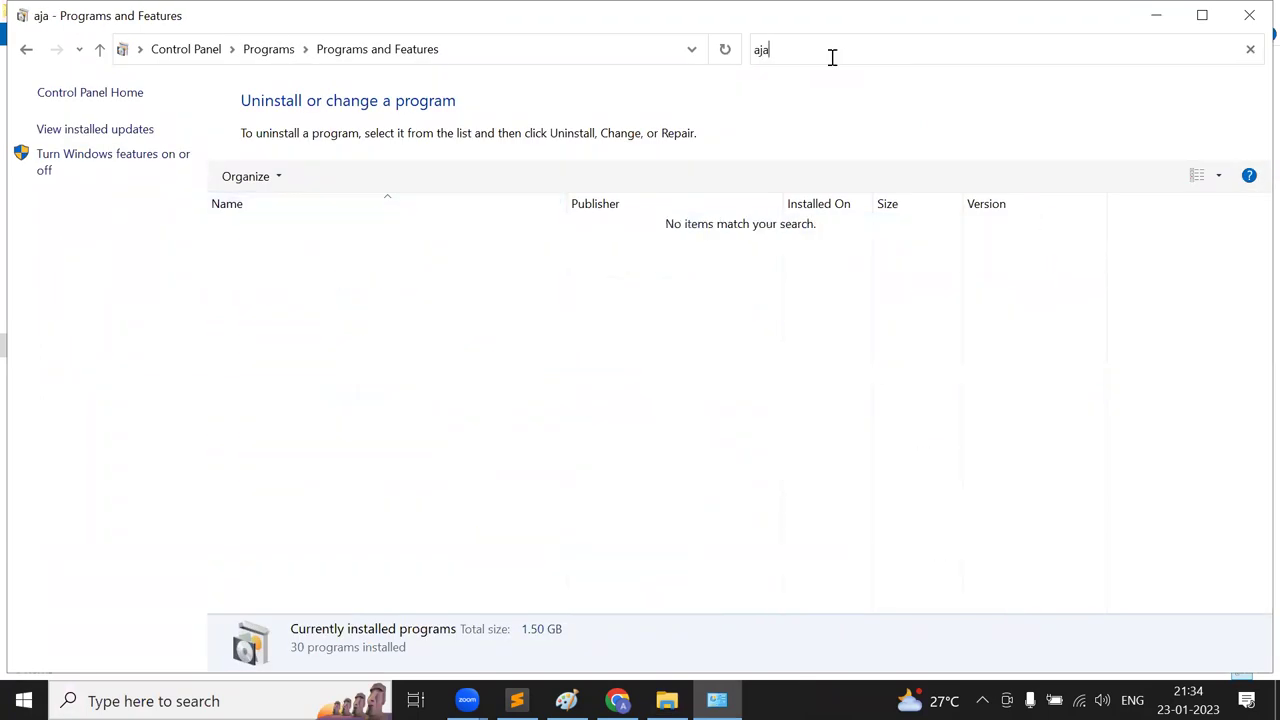
type("java")
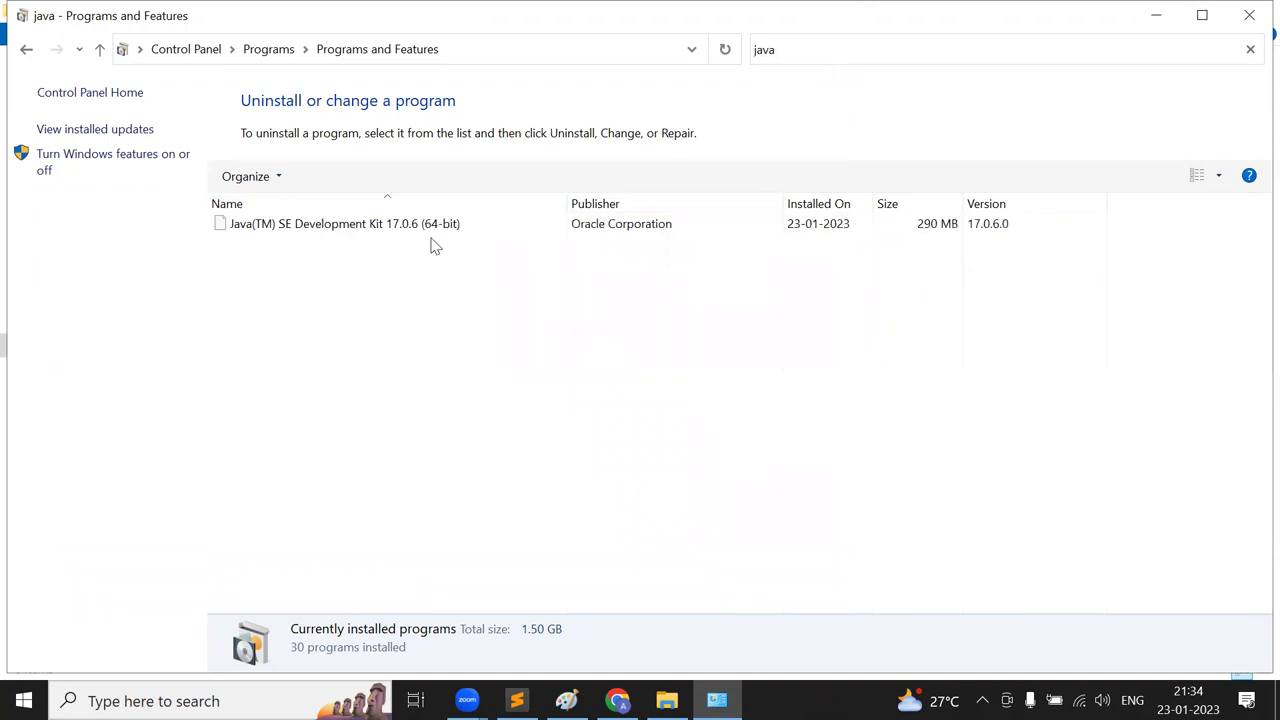
- Uninstall Java(TM) SE Development Kit 17.0.6 (64-bit) and confirm the removal
left_click(397, 226)
right_click(397, 228)
left_click(474, 249)
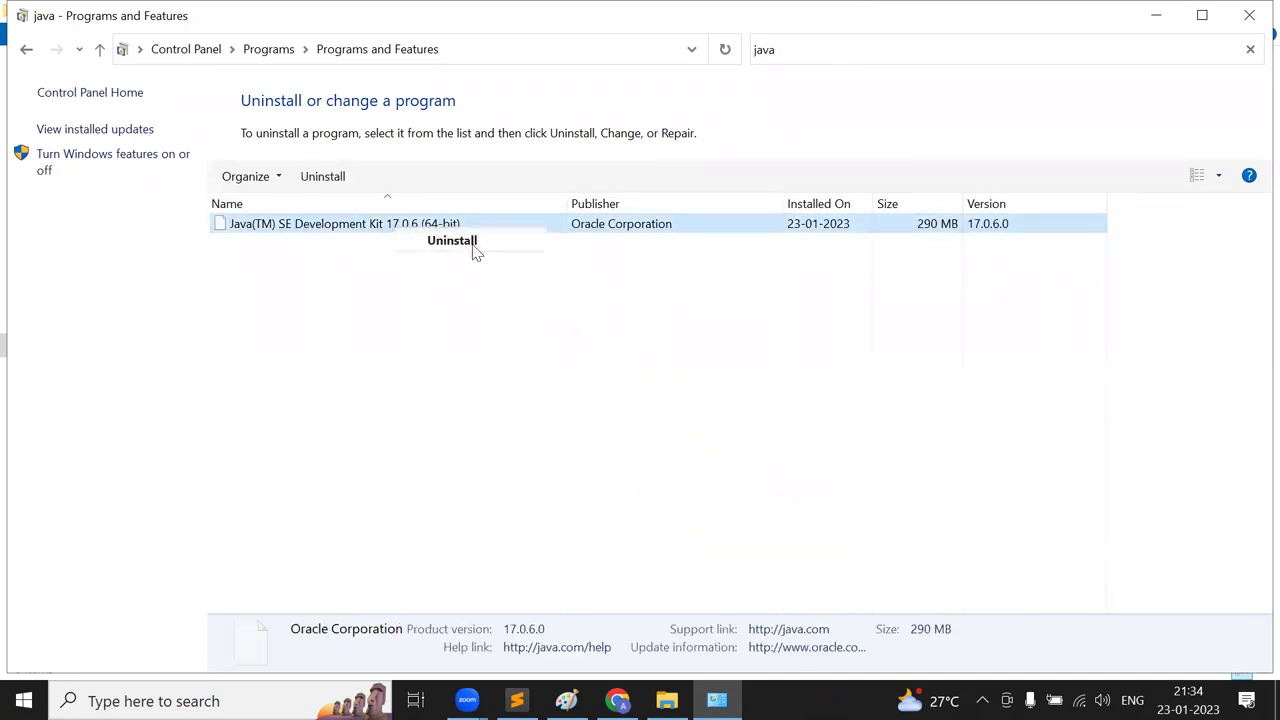
left_click(752, 348)
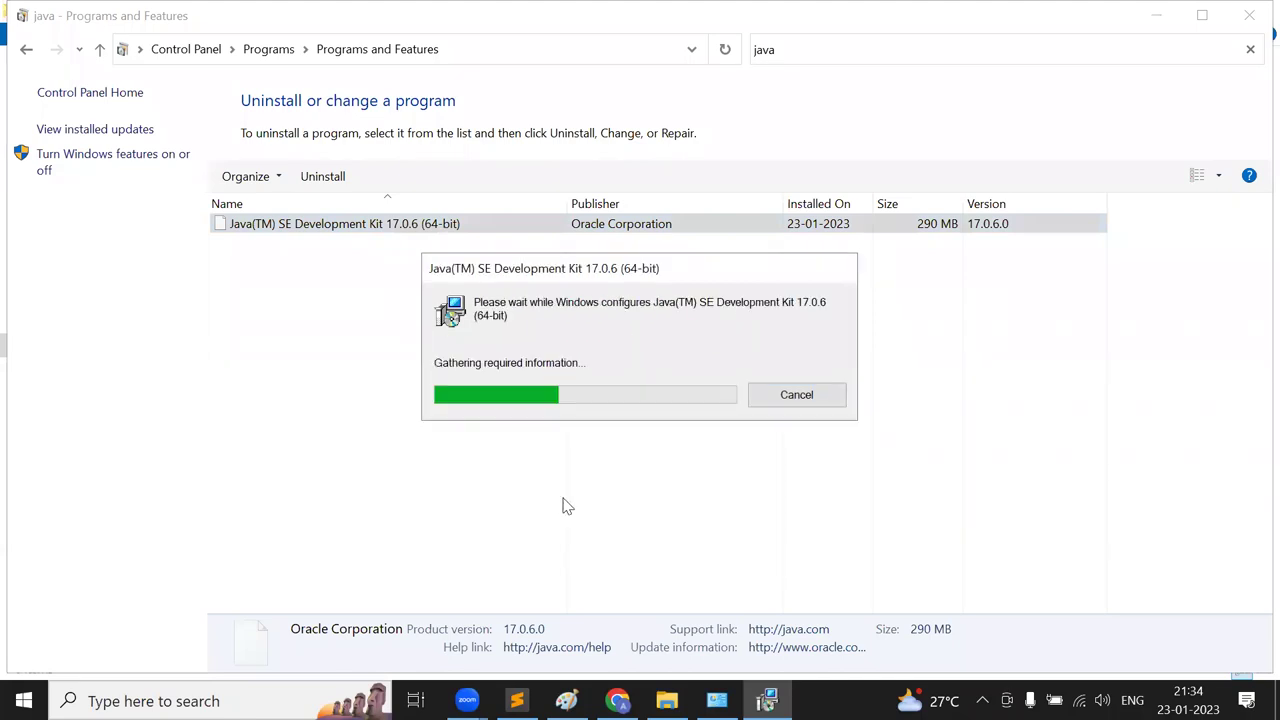
- Switch back to the Chrome Java archive page
key("alt+Tab")
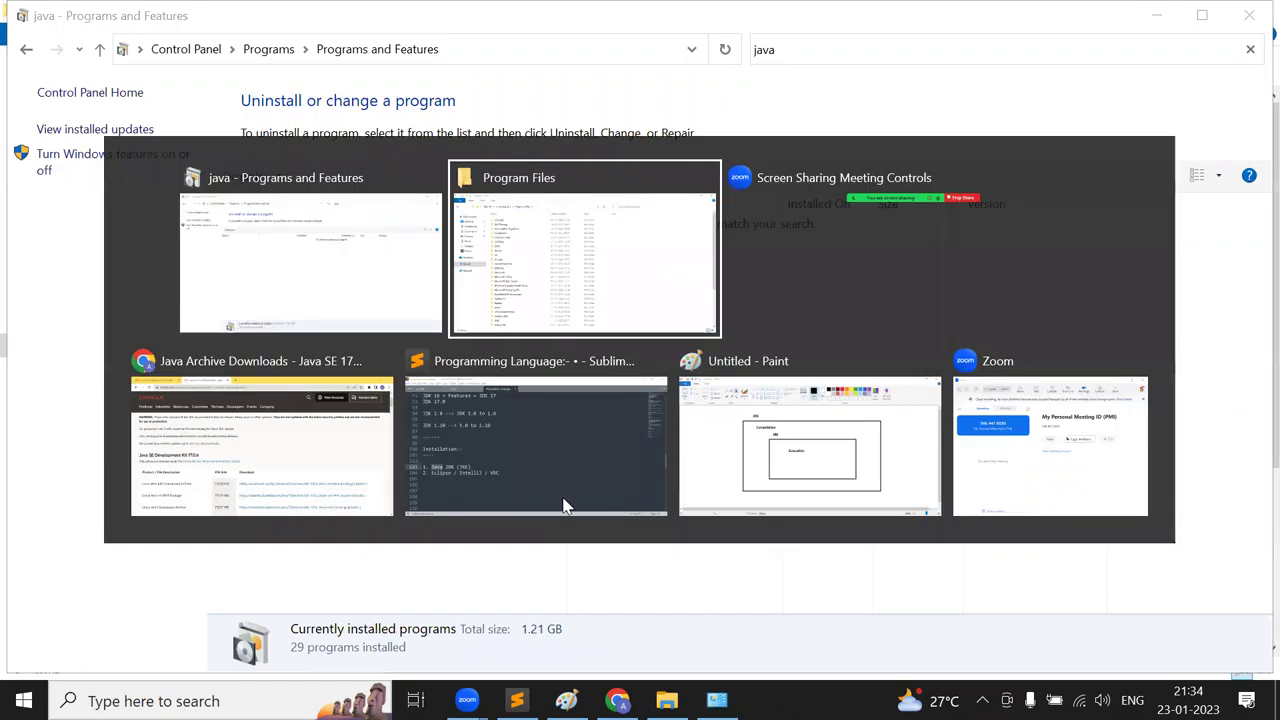
key("alt+Tab")
key("Tab")
key("alt+Tab")
- Change the Google search from 'jre 17 download' to 'jre 11 download'
left_click(23, 52)
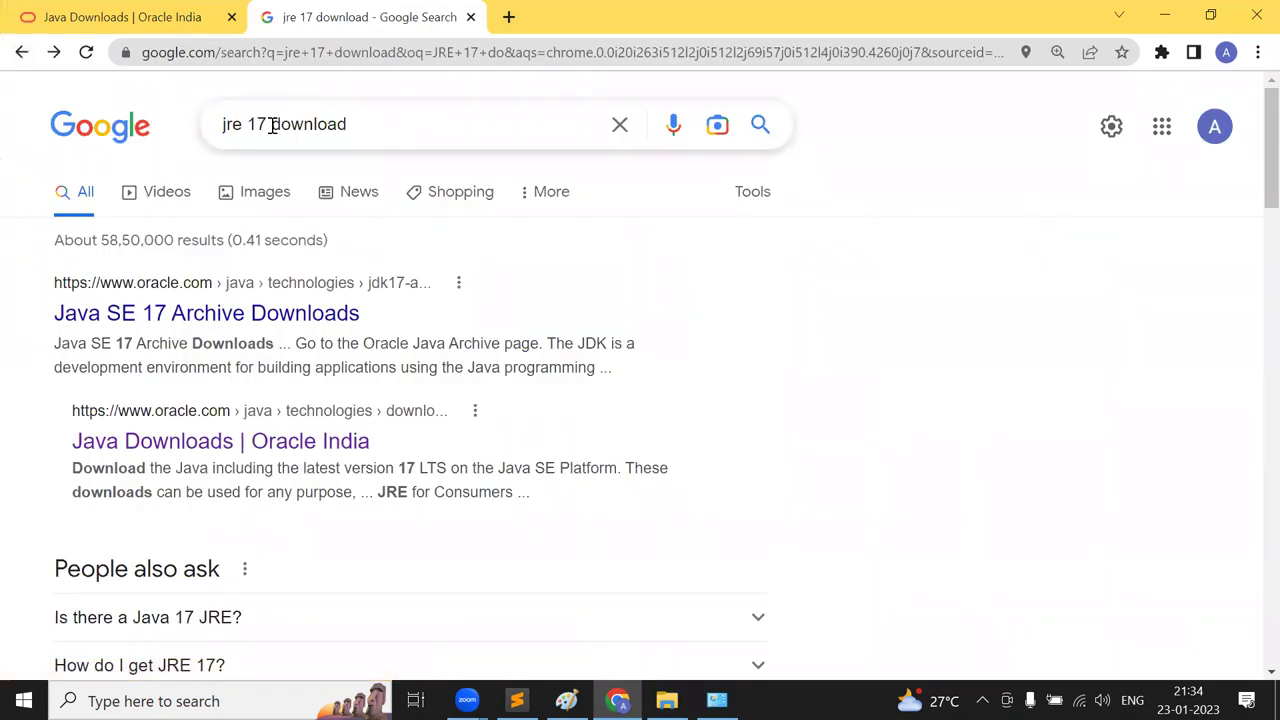
left_click(271, 125)
key("BackSpace")
type("1")
key("Return")
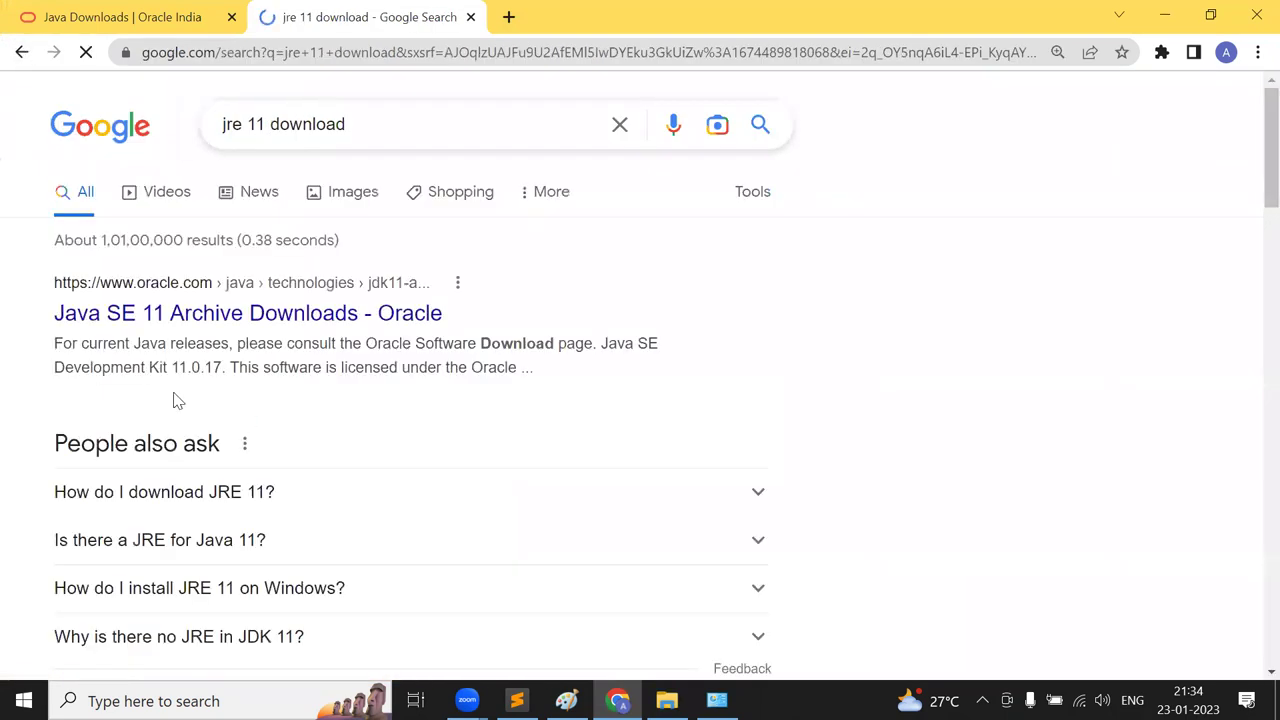
- Open the Java SE 11 Archive Downloads result and scroll to the JDK 11.0.17 Windows rows
left_click(252, 316)
scroll(253, 316, "down", 6)
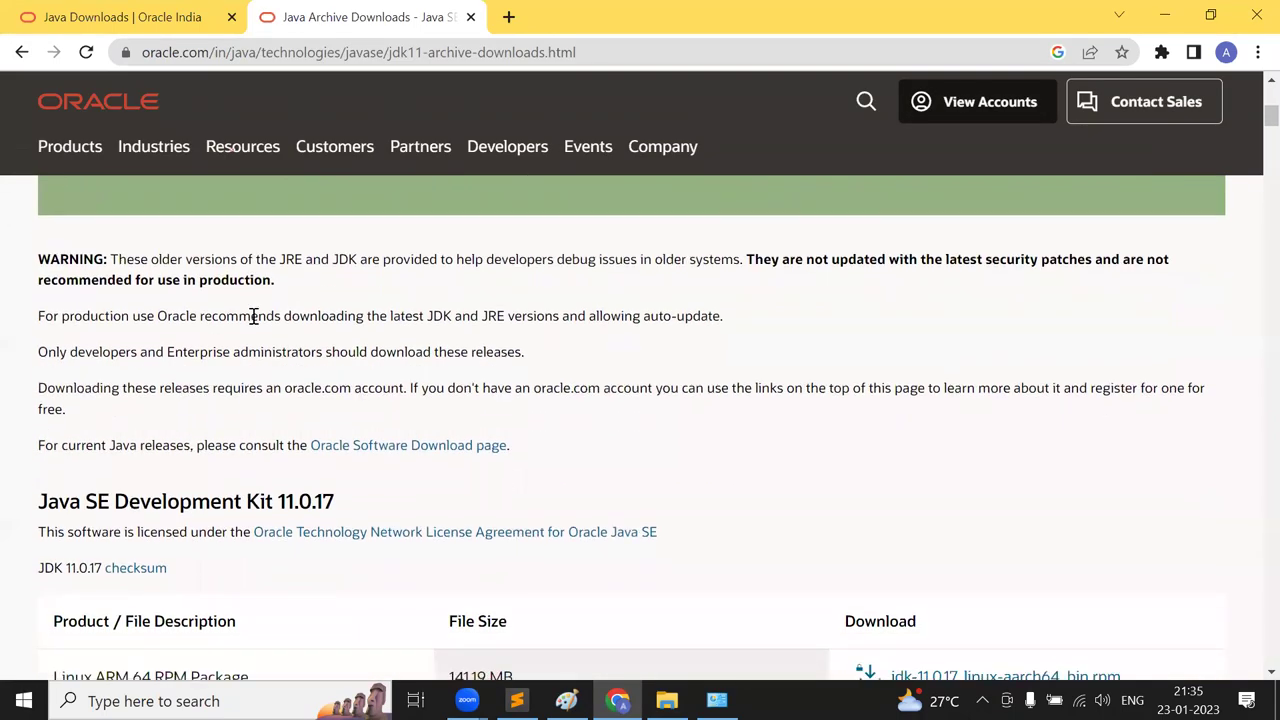
scroll(253, 316, "down", 4)
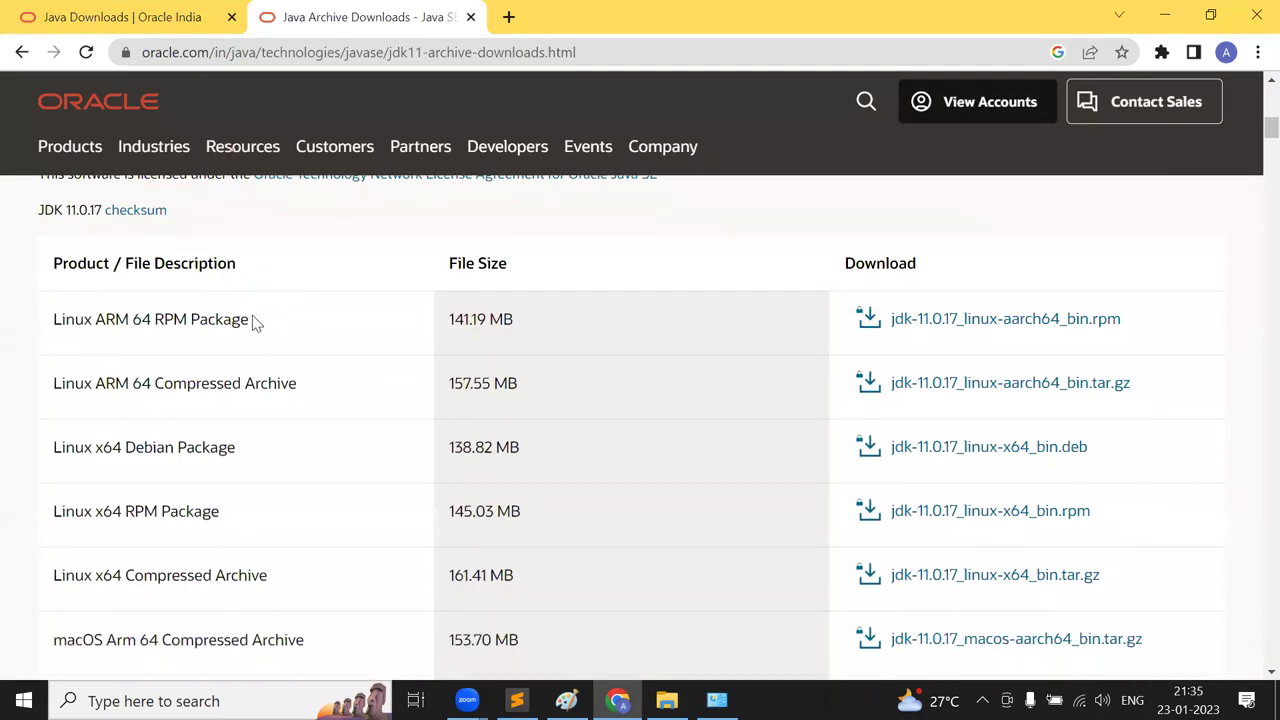
scroll(253, 322, "down", 4)
scroll(253, 322, "down", 1)
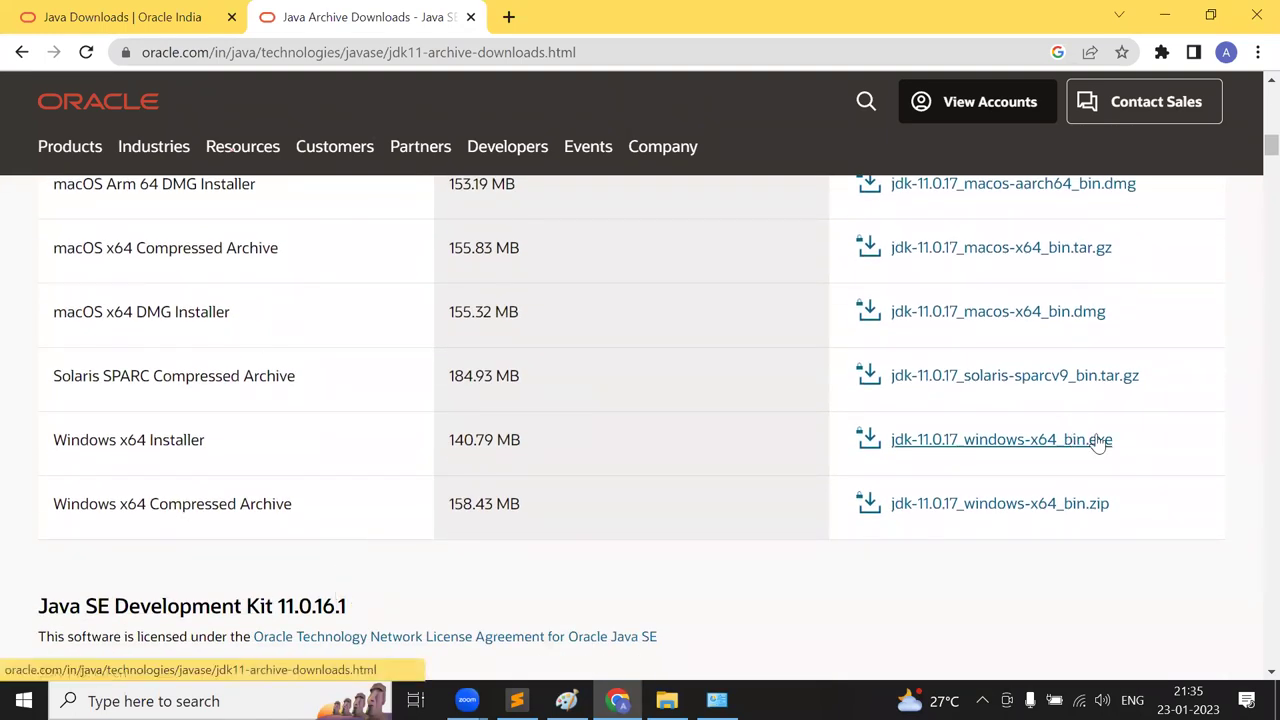
left_click(349, 52)
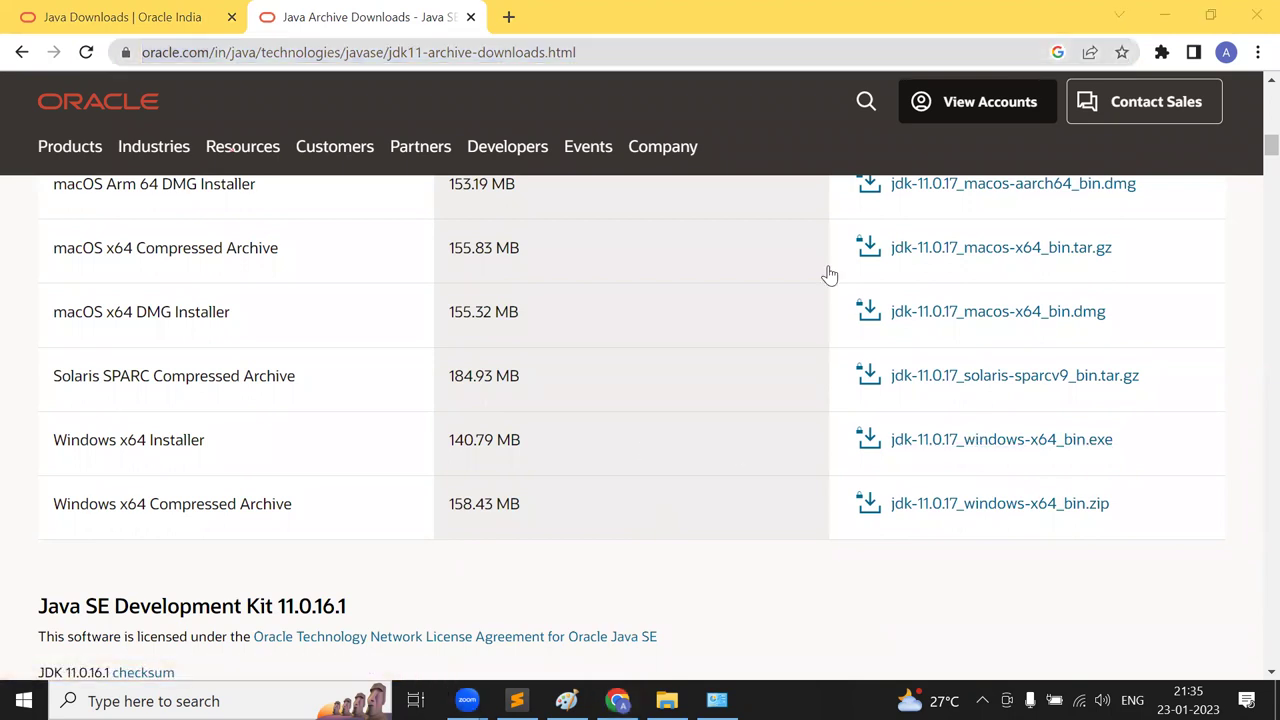
- Request jdk-11.0.17_windows-x64_bin.exe and accept the Oracle license agreement
left_click(1049, 444)
left_click(1049, 444)
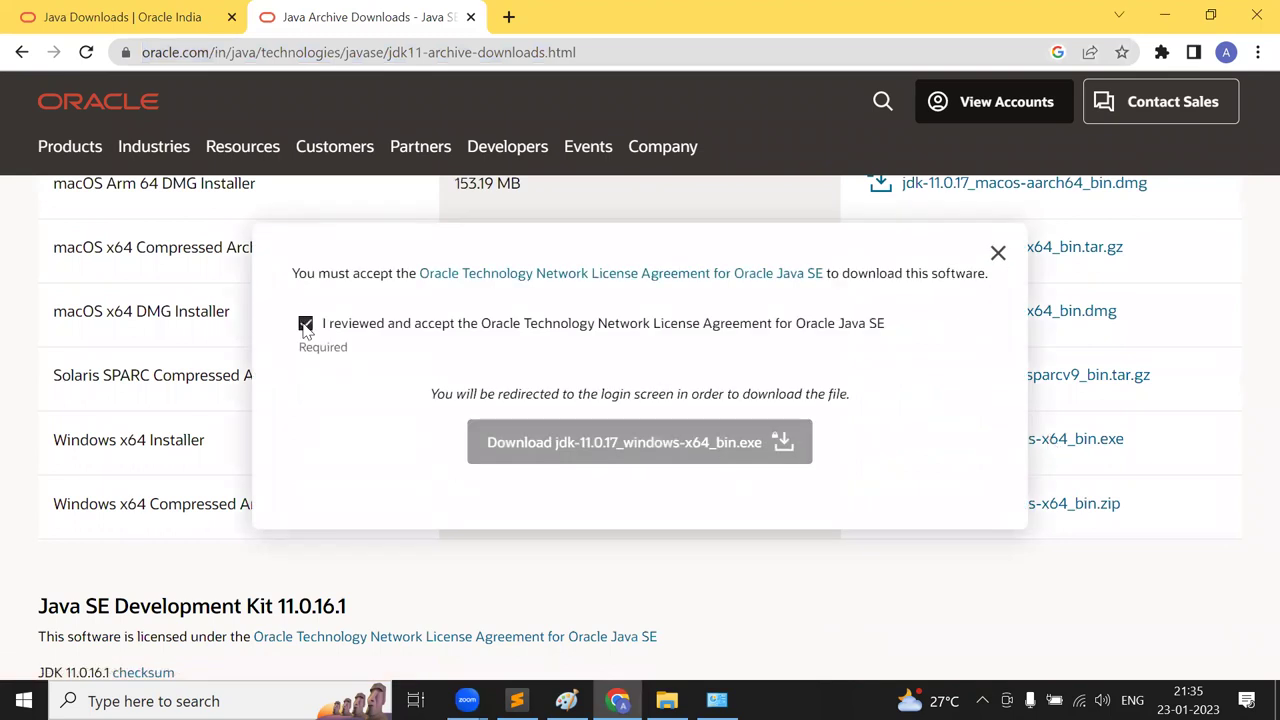
left_click(691, 450)
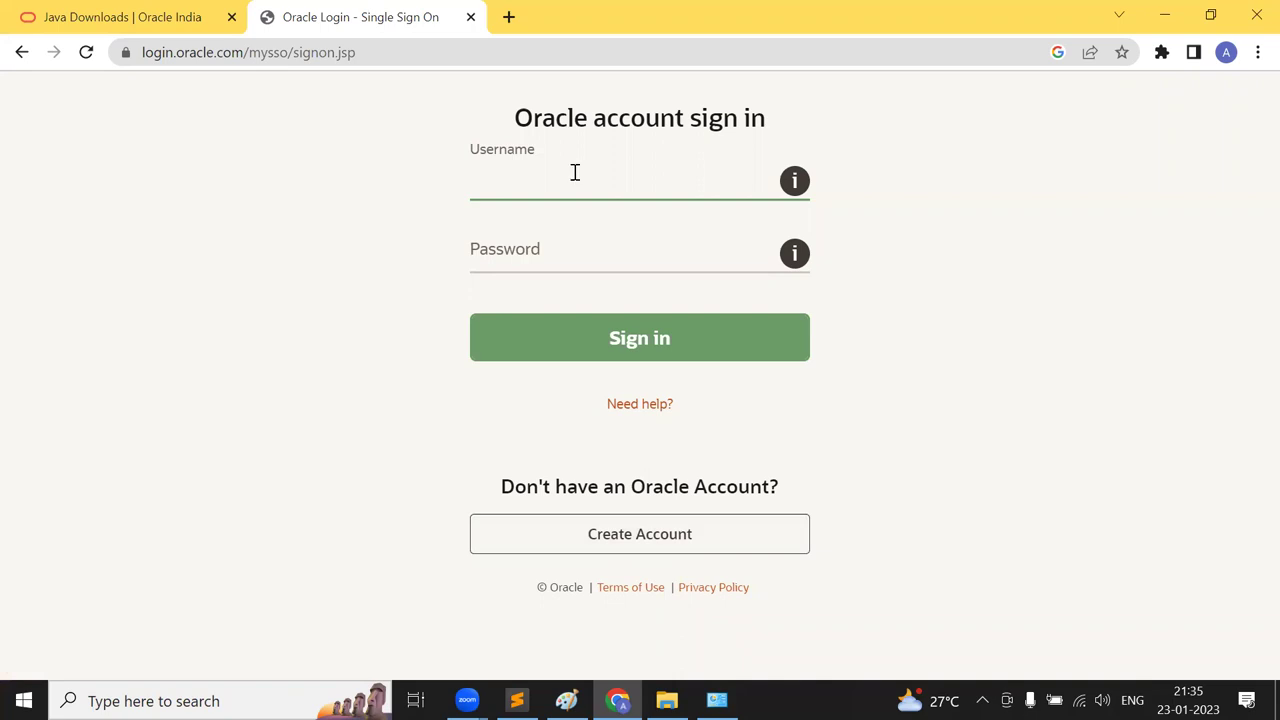
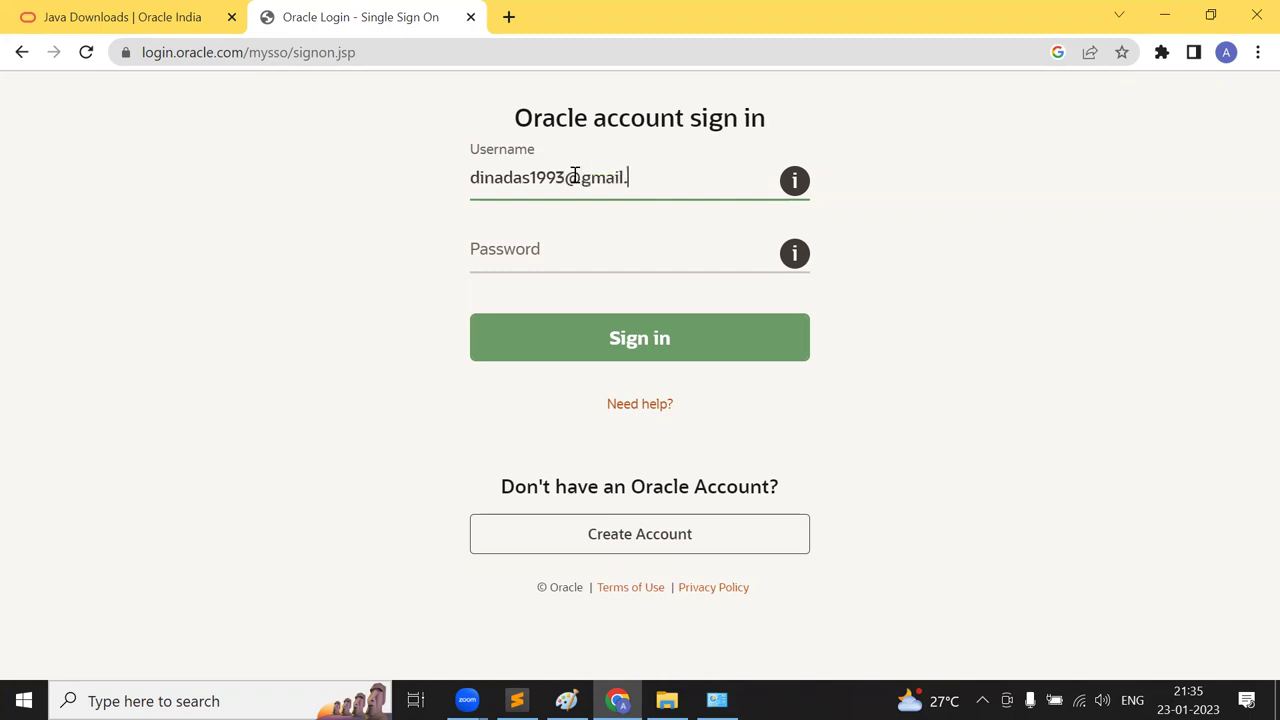
- Sign in with the Oracle account e-mail and password so the installer downloads
key("Tab")
type("•••••••")
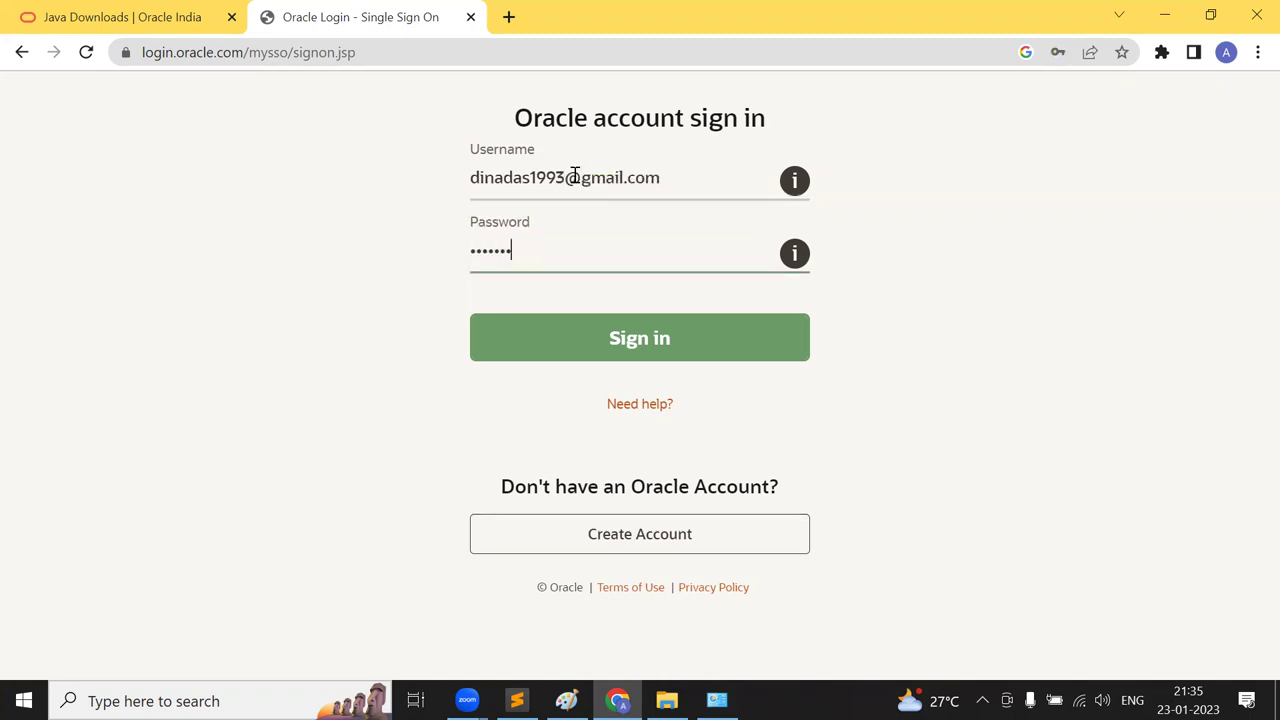
type("••")
key("Return")
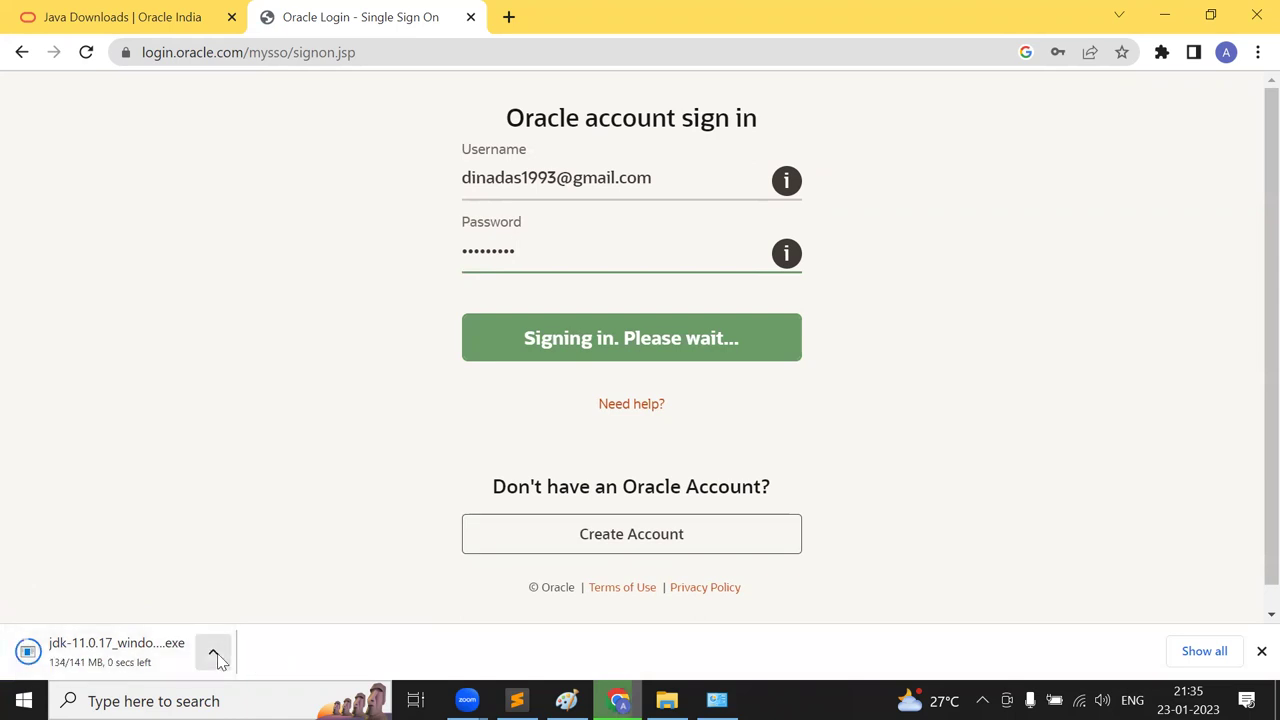
key("alt+Tab")
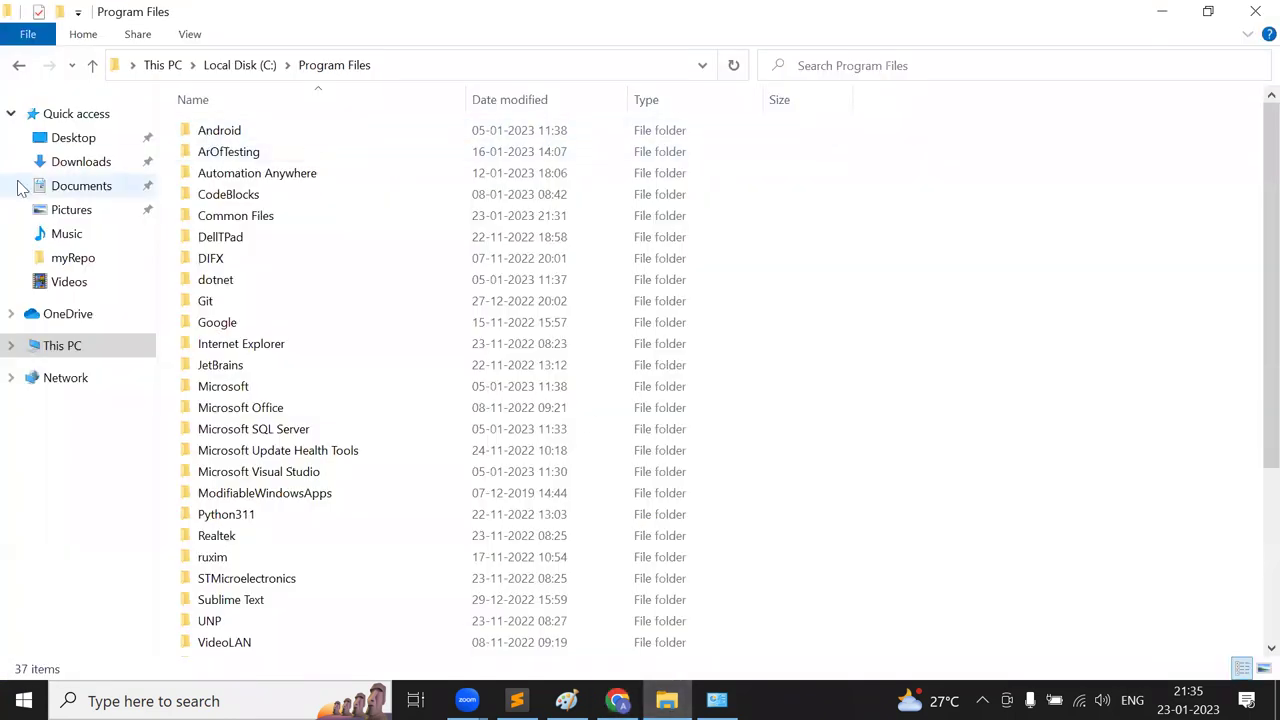
- Run the JDK 11.0.17 installer from Downloads, keeping the default C:\Program Files\Java\jdk-11.0.17 folder
left_click(72, 162)
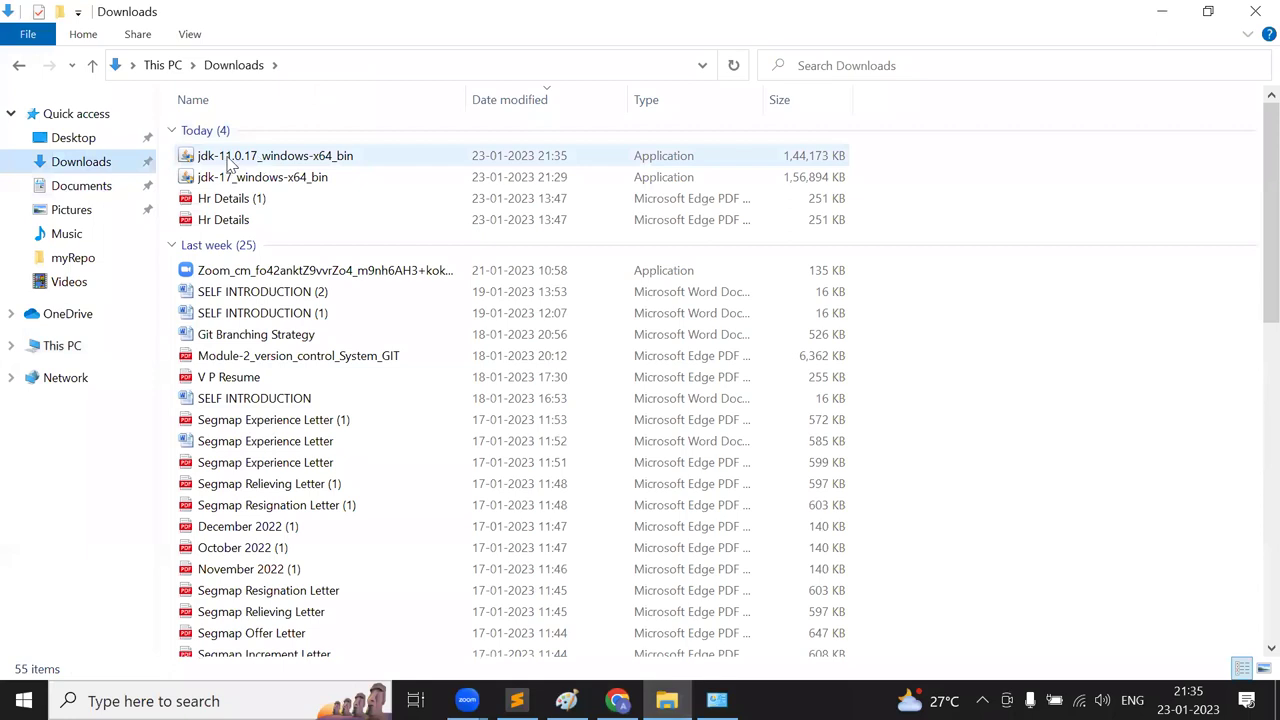
double_click(301, 159)
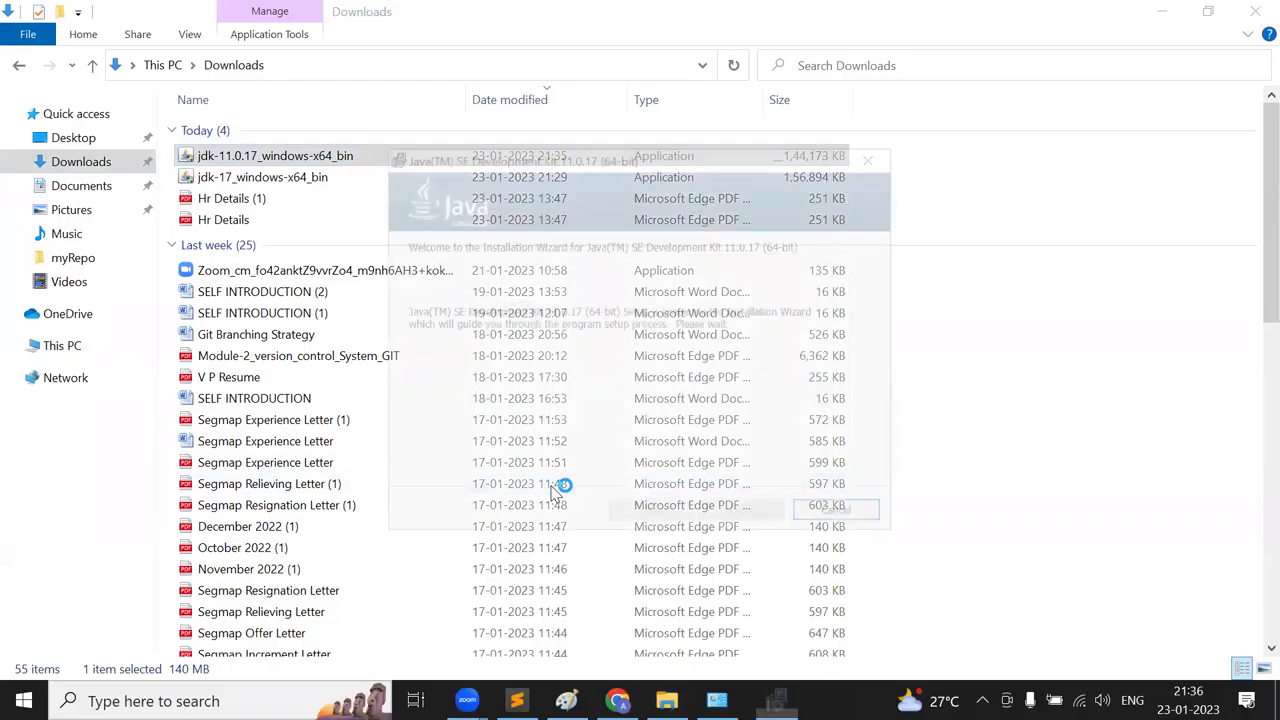
left_click(744, 516)
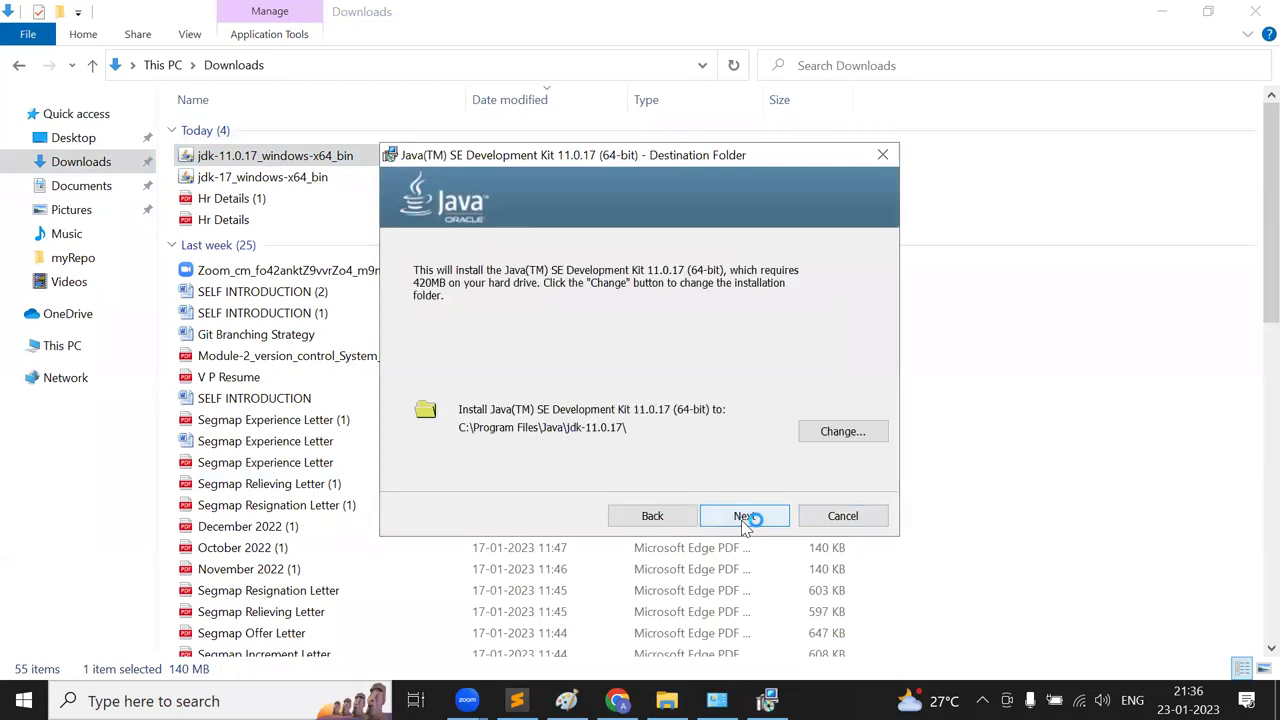
left_click(743, 516)
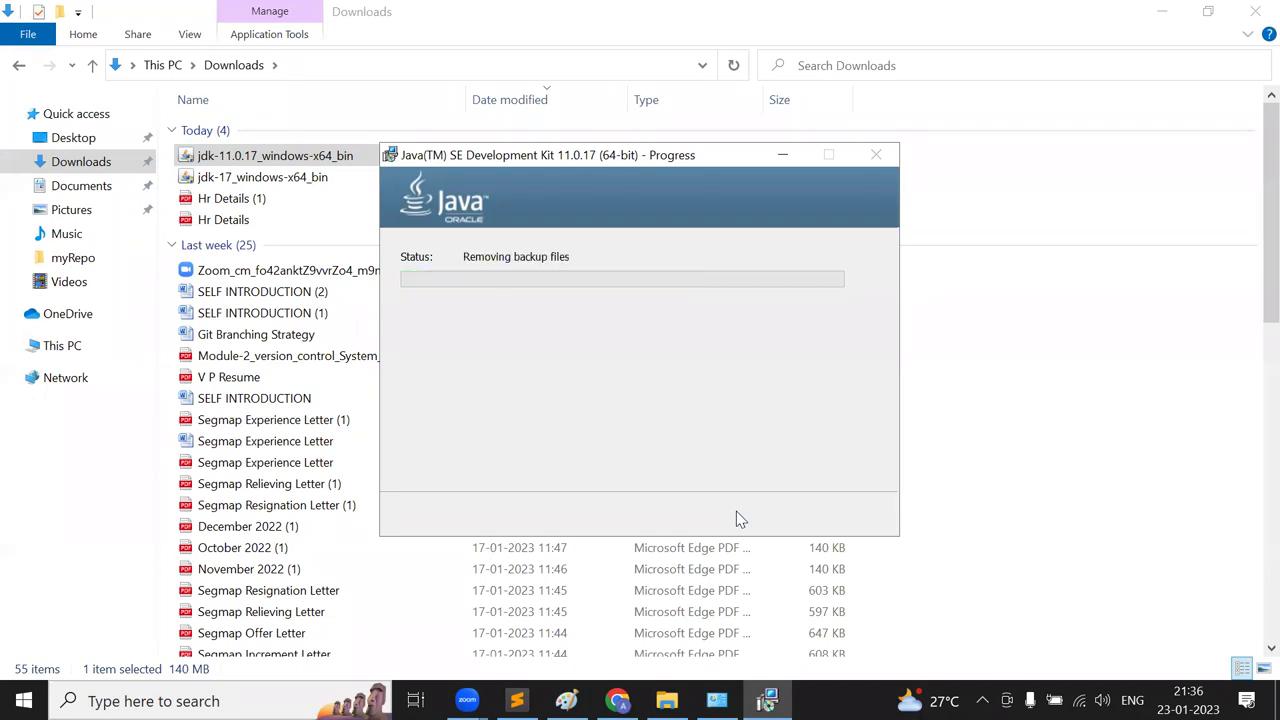
left_click(744, 516)
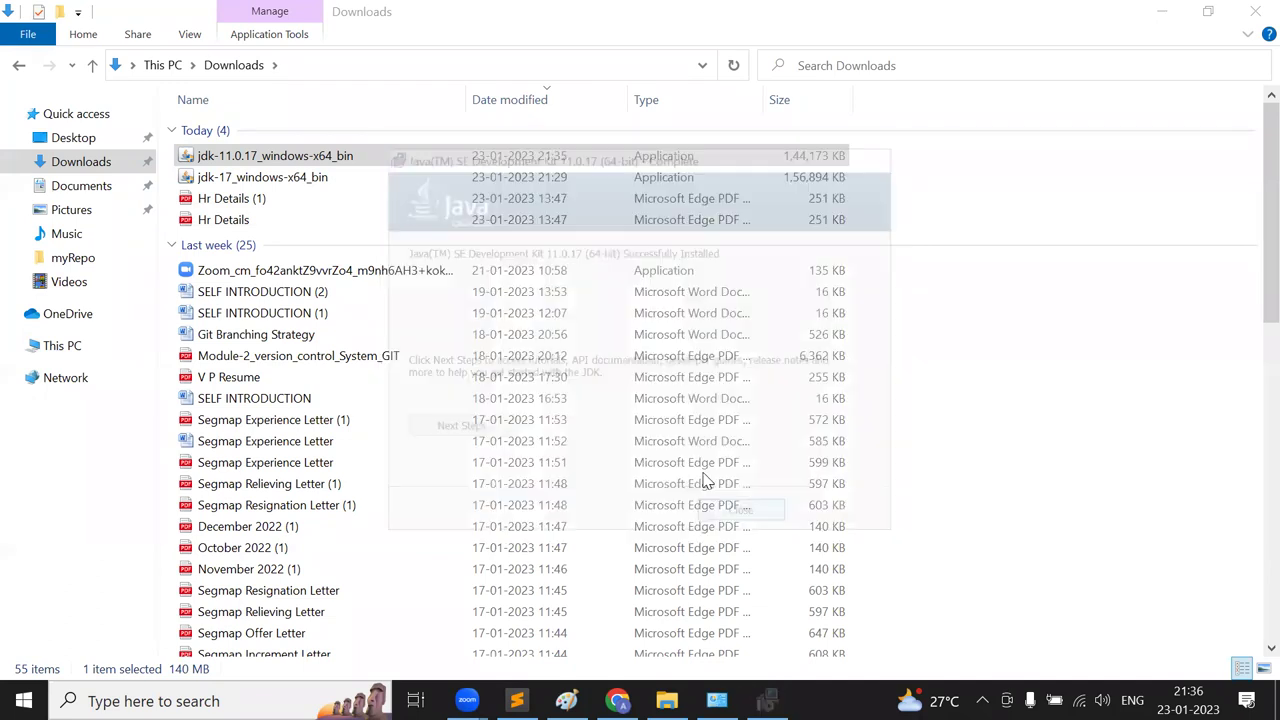
- Browse to C:\Program Files\Java\jdk-11.0.17 to check the new JDK, then return to Chrome
left_click(57, 347)
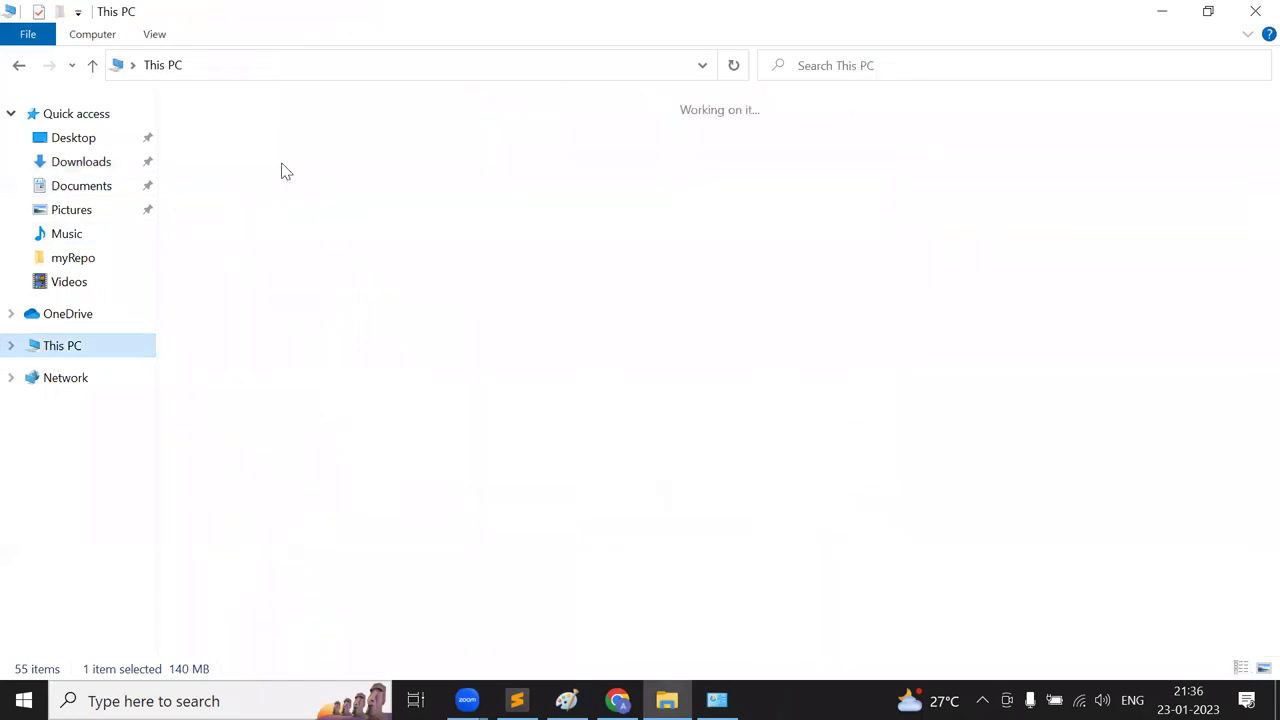
double_click(279, 548)
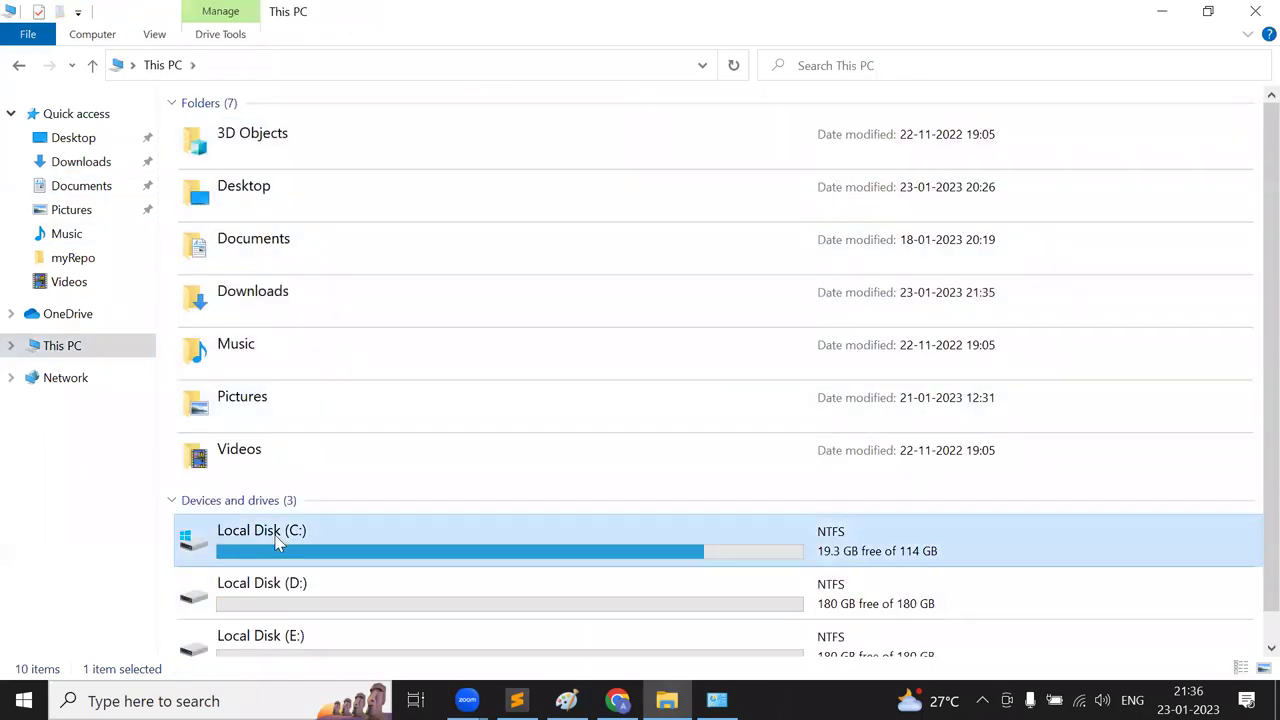
left_click(316, 173)
double_click(316, 173)
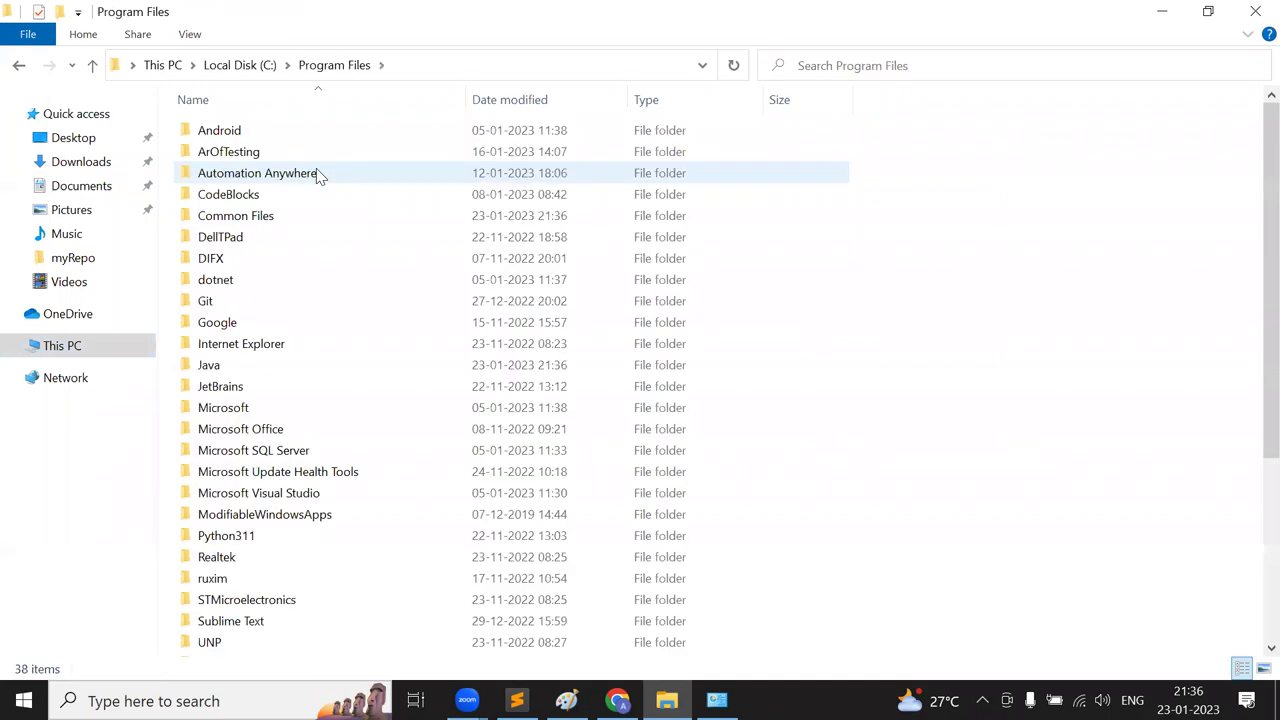
double_click(230, 371)
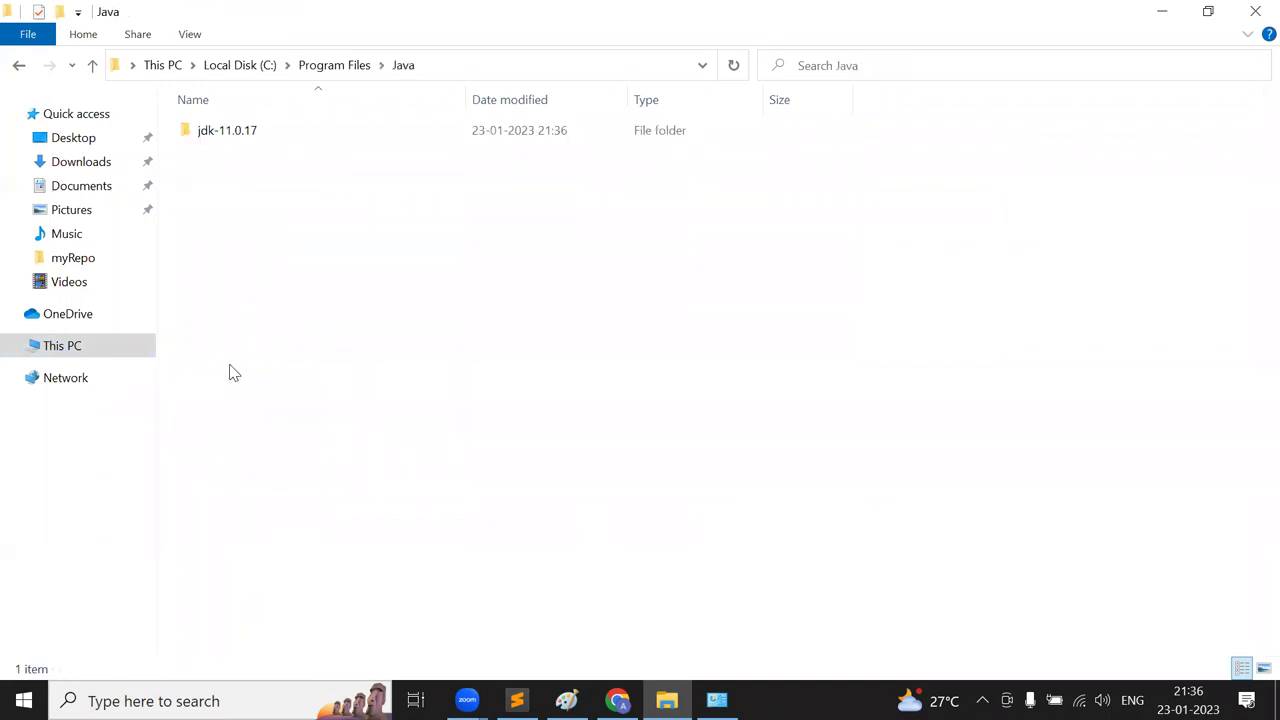
left_click(240, 135)
double_click(240, 135)
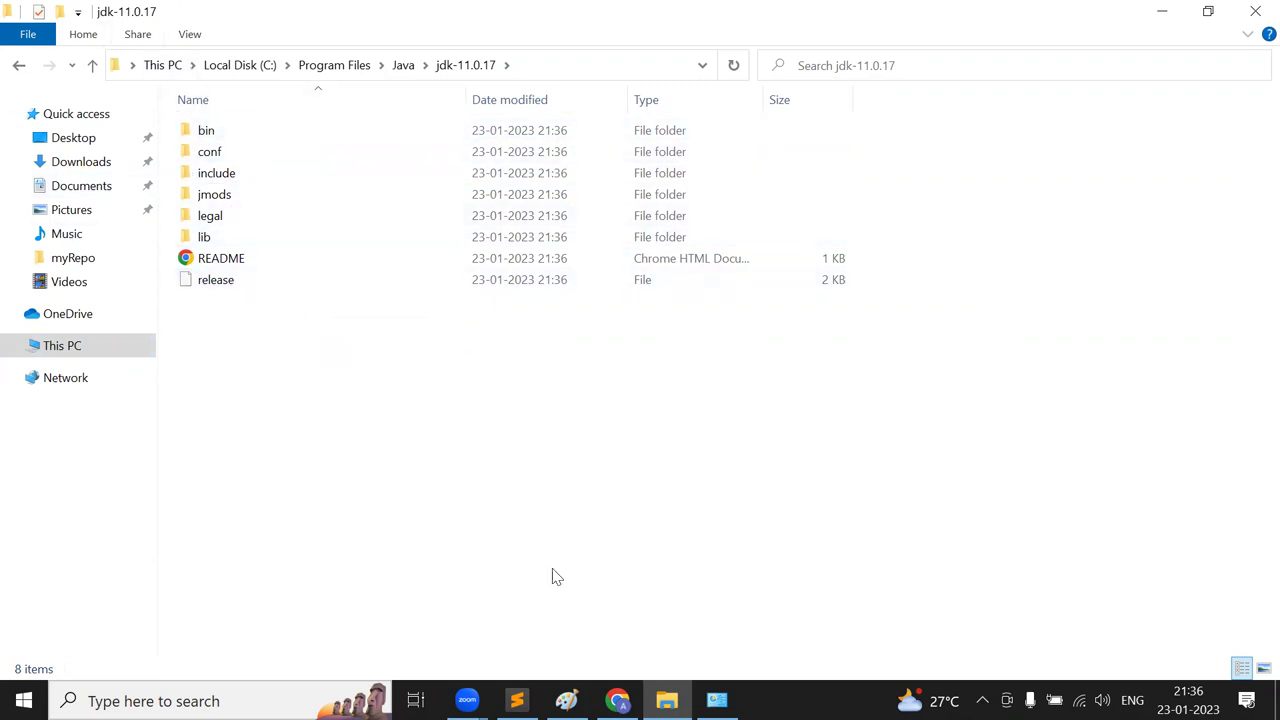
key("alt+Tab")
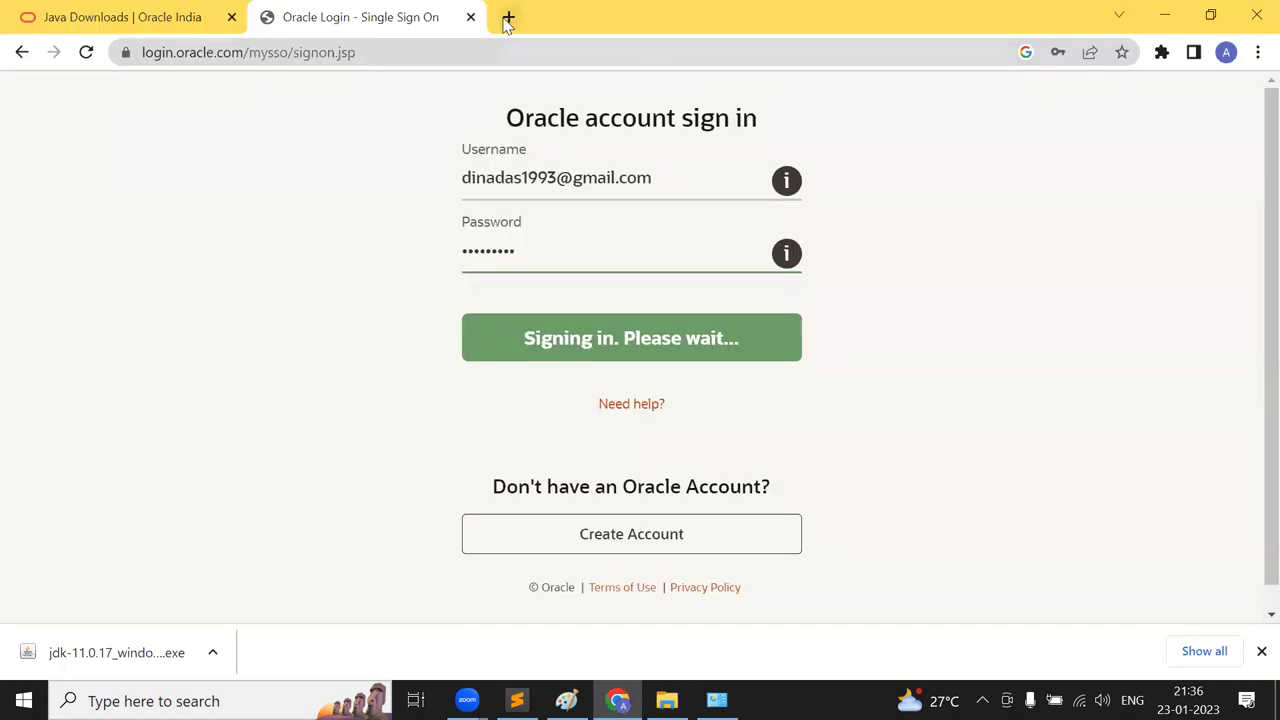
- Search for 'eclipse download' in a new Chrome tab
left_click(509, 17)
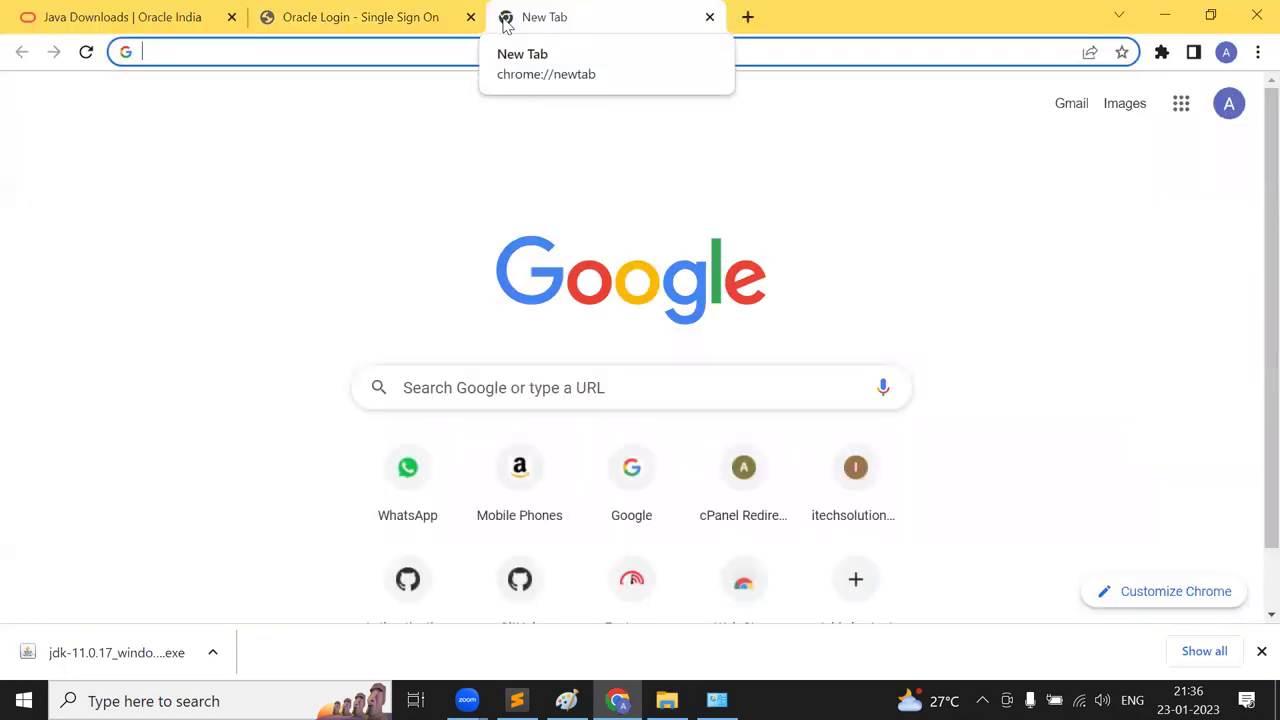
type("Eclipse")
key("BackSpace")
key("BackSpace")
key("BackSpace")
type("pse do")
key("Return")
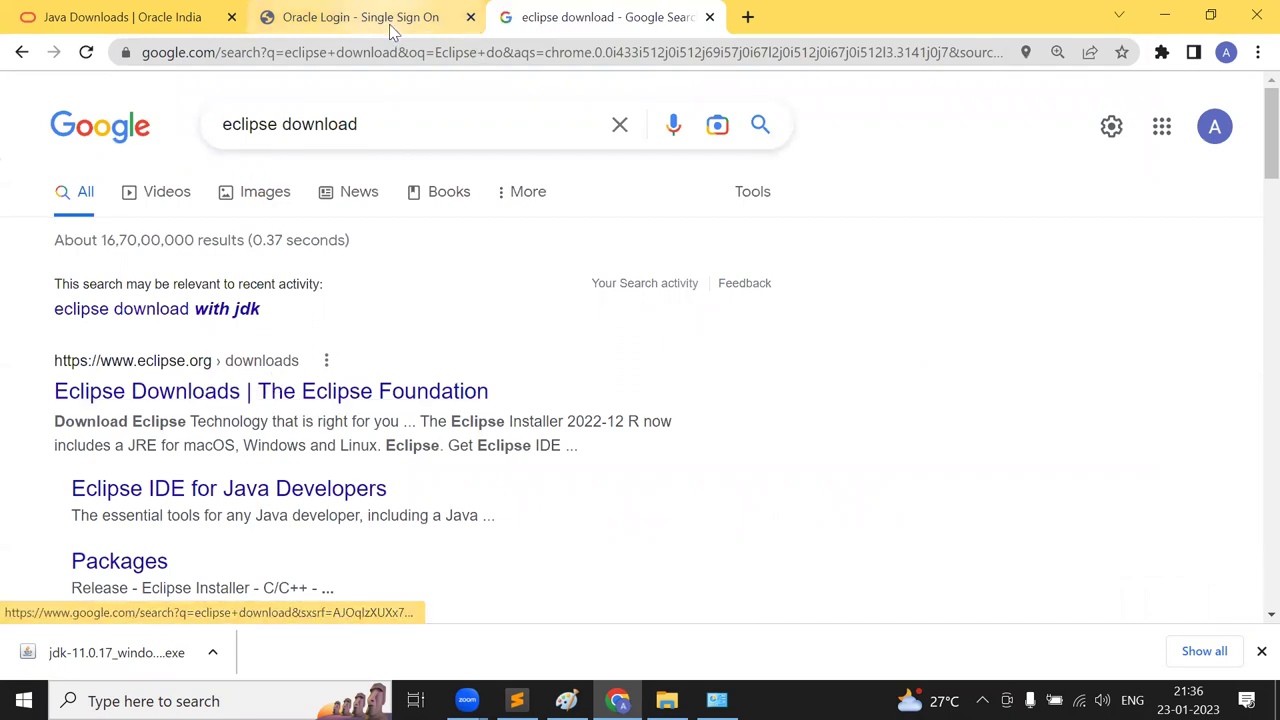
- Select the web addresses of the Oracle Java downloads tab and the Eclipse downloads tab
left_click(187, 14)
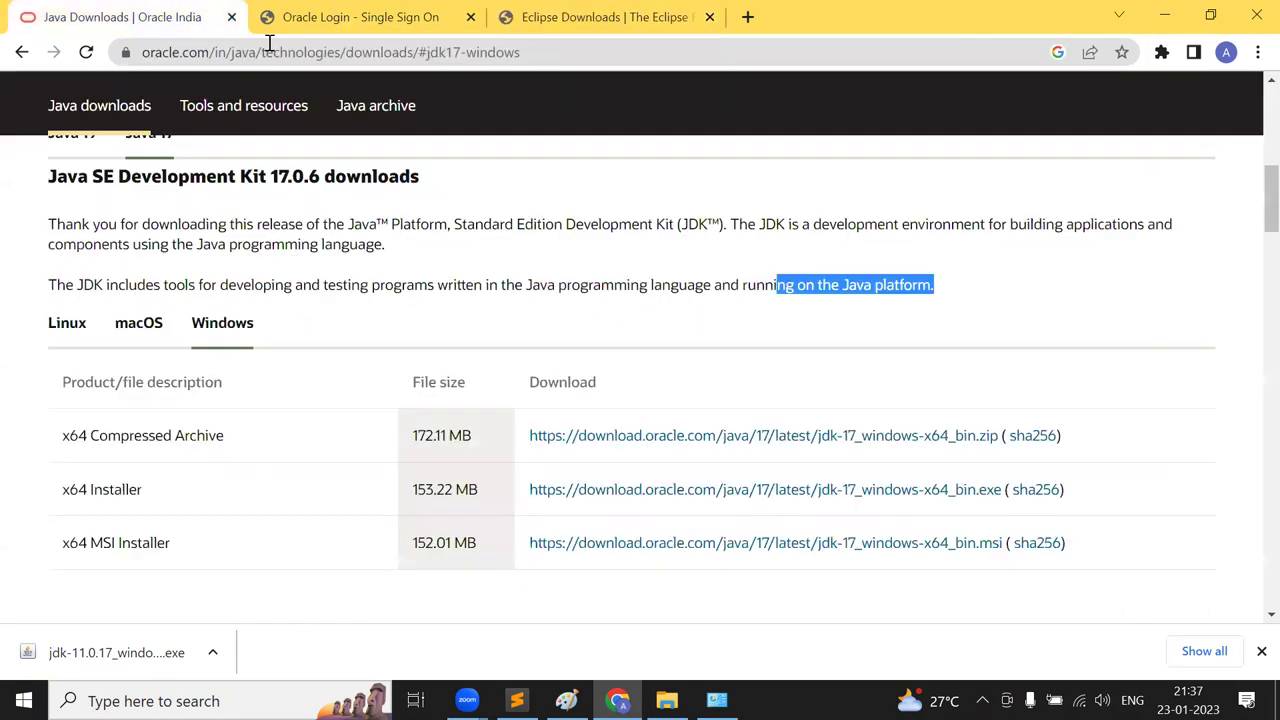
left_click(290, 55)
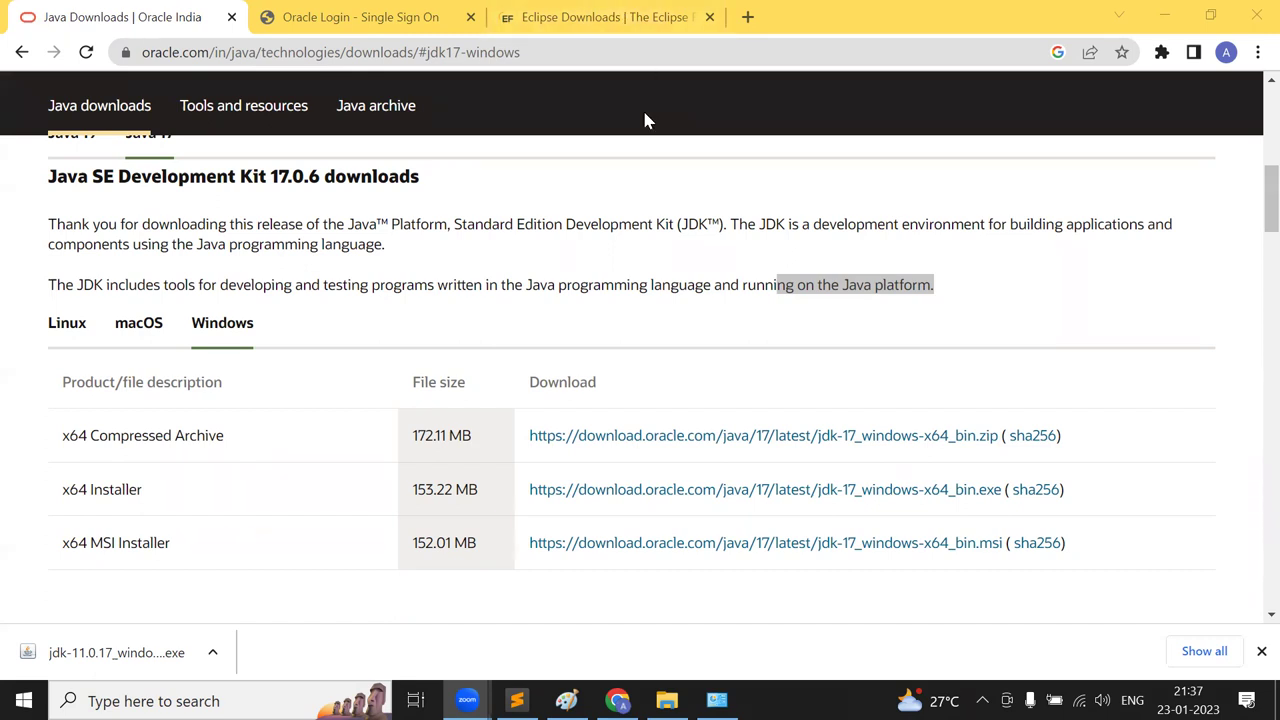
left_click(603, 16)
left_click(230, 57)
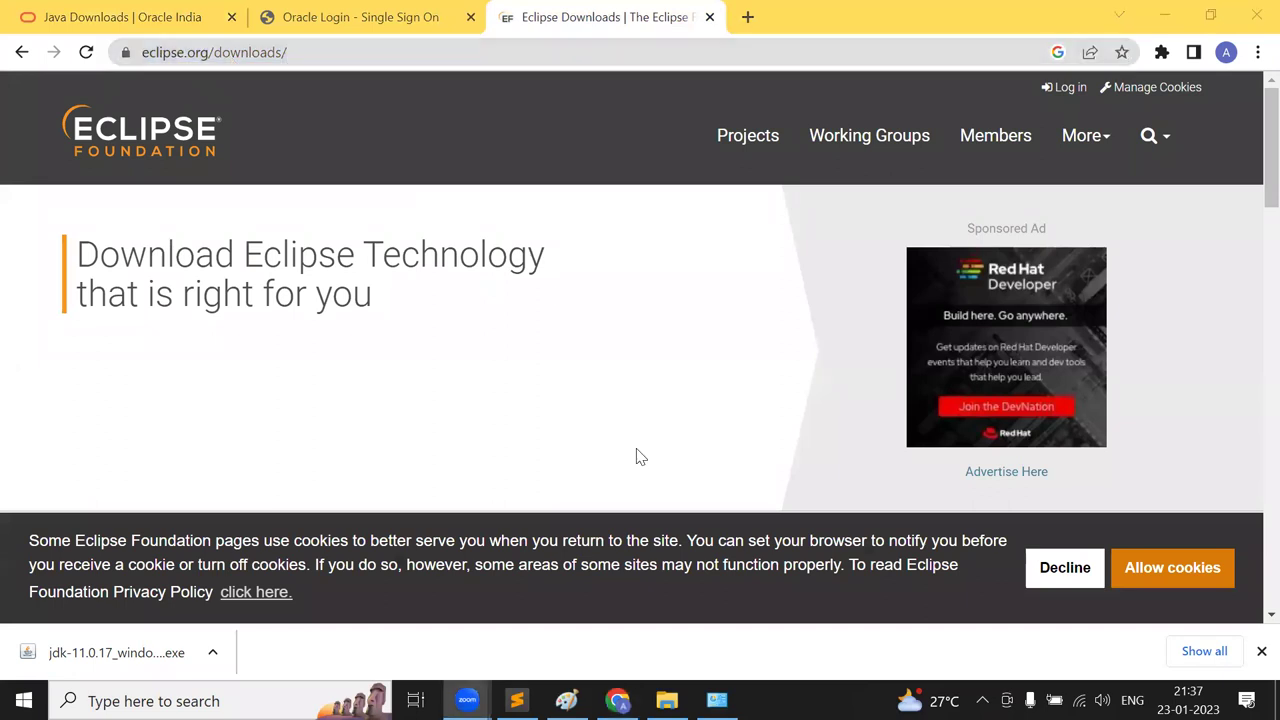
- Download the Eclipse IDE 2022-12 x86_64 installer from the suggested mirror
key("alt+Tab")
left_click(3, 317)
scroll(3, 318, "down", 2)
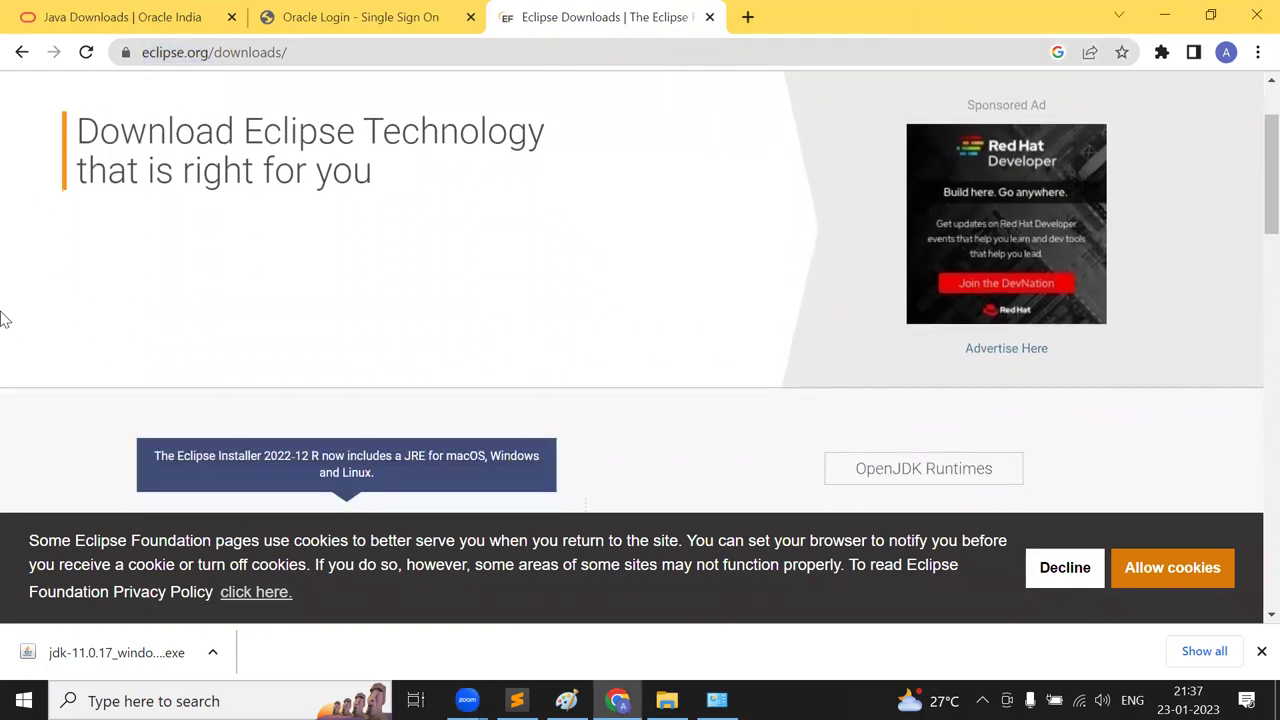
scroll(3, 318, "down", 3)
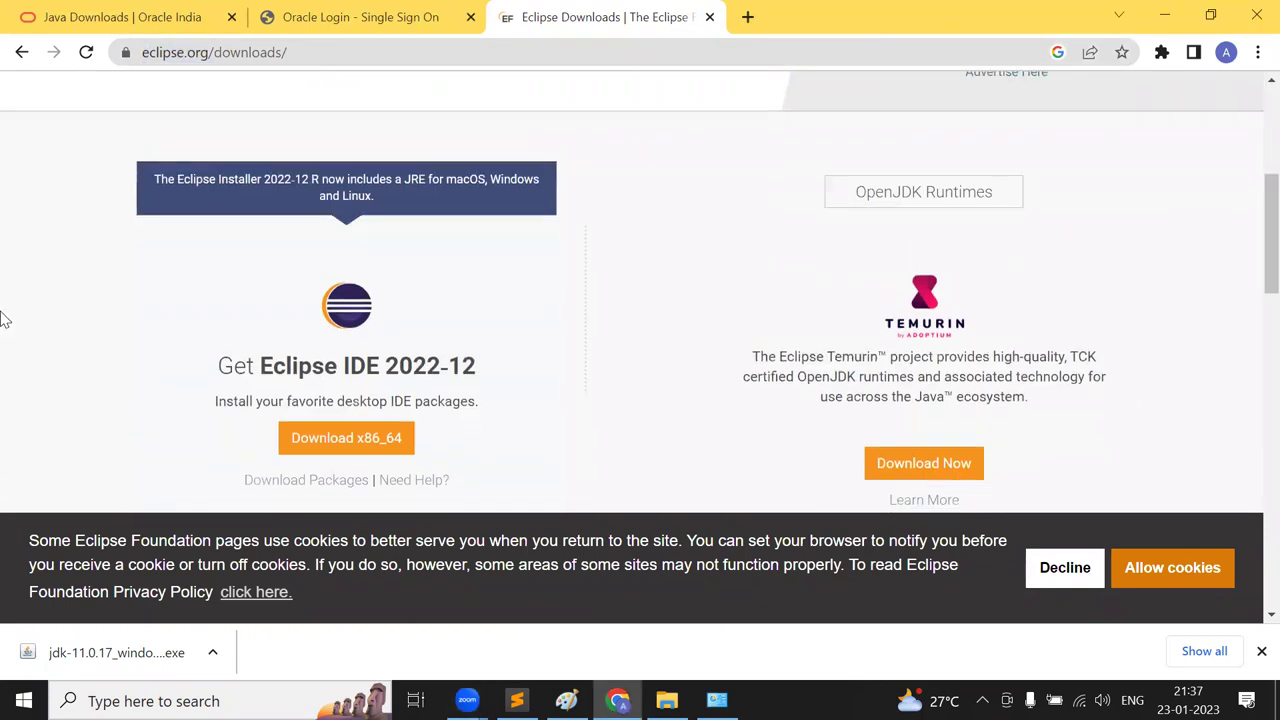
left_click(378, 444)
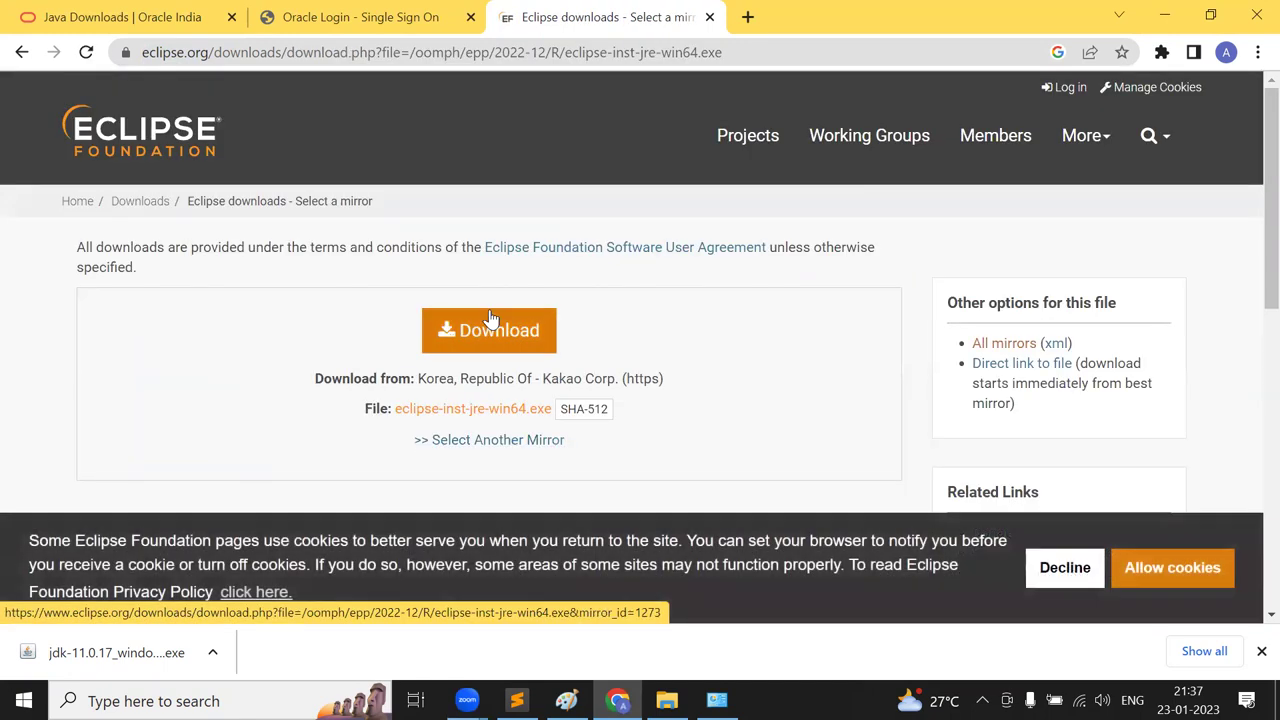
left_click(494, 330)
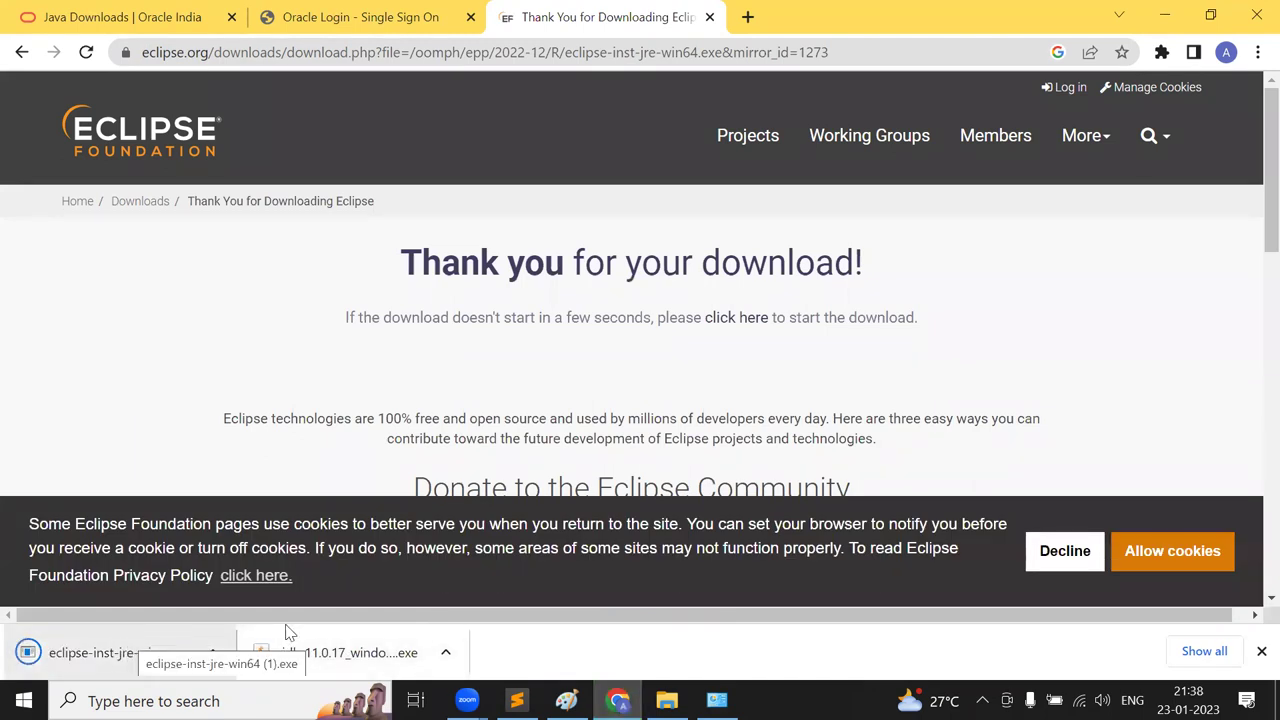
left_click(667, 700)
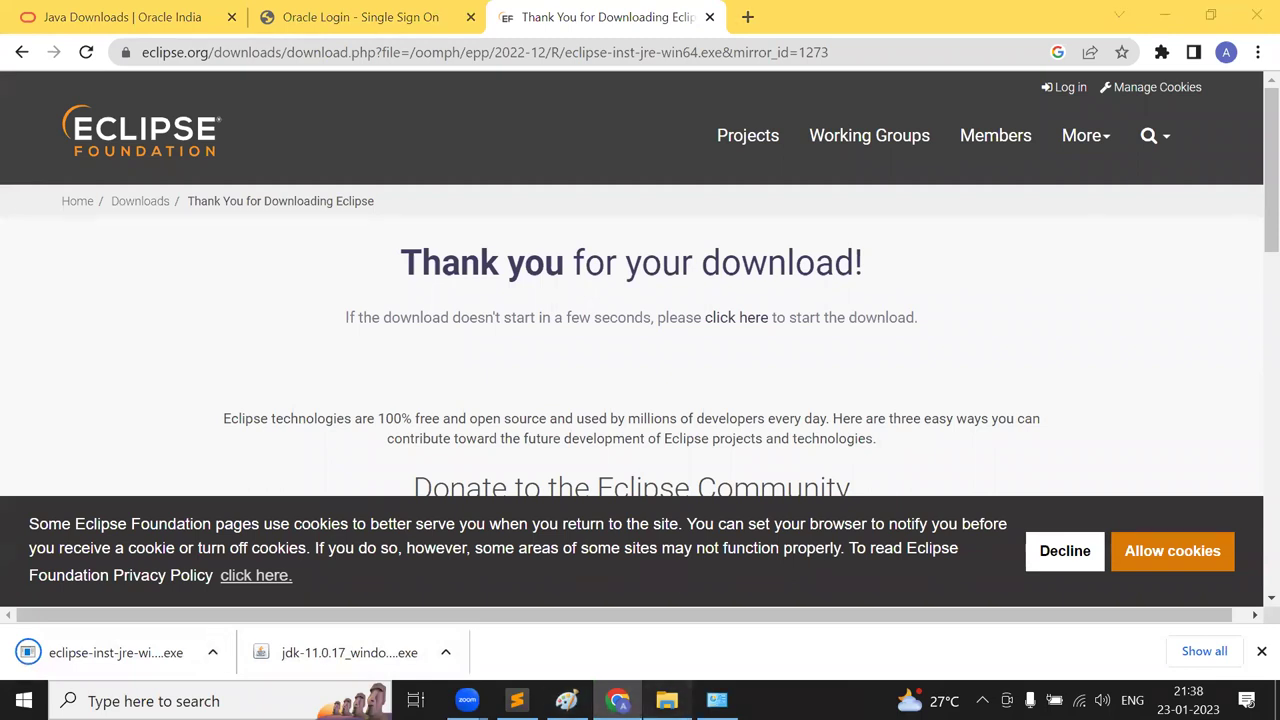
- Launch eclipse-inst-jre-win64 from Downloads and scroll through its list of Eclipse packages
left_click(66, 162)
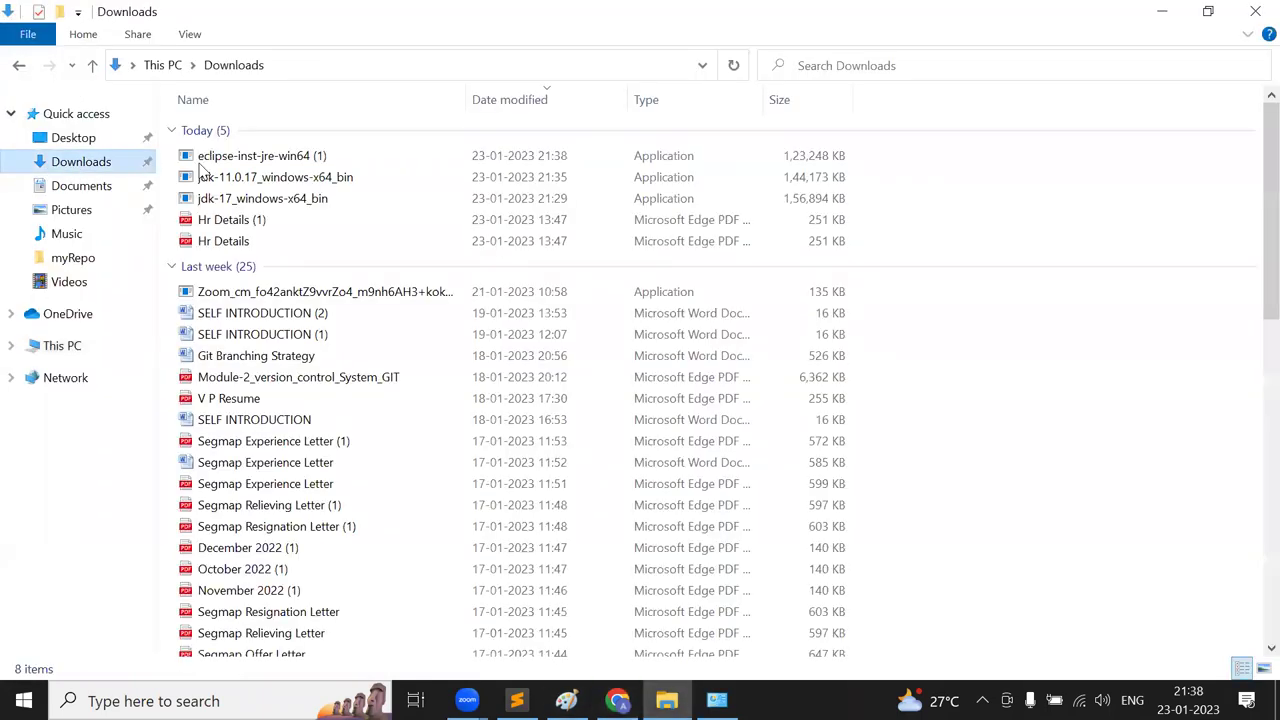
double_click(285, 157)
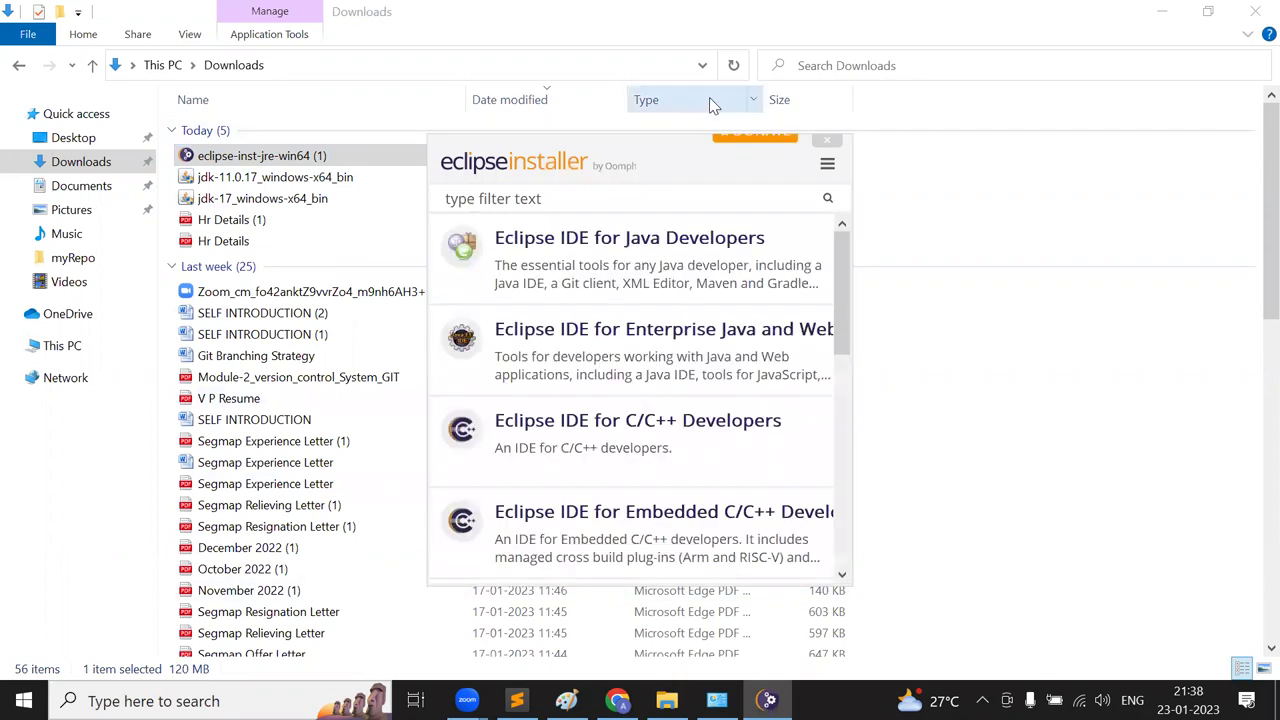
left_click_drag(846, 358, 838, 283)
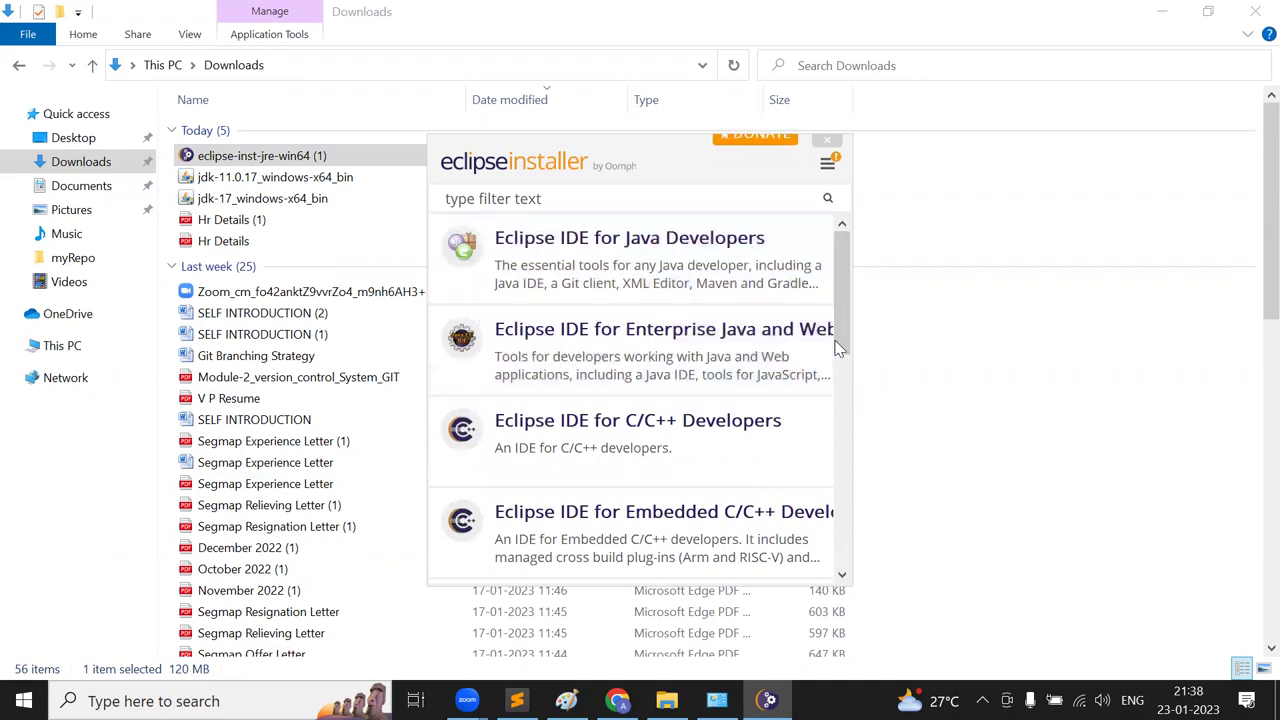
scroll(845, 320, "down", 3)
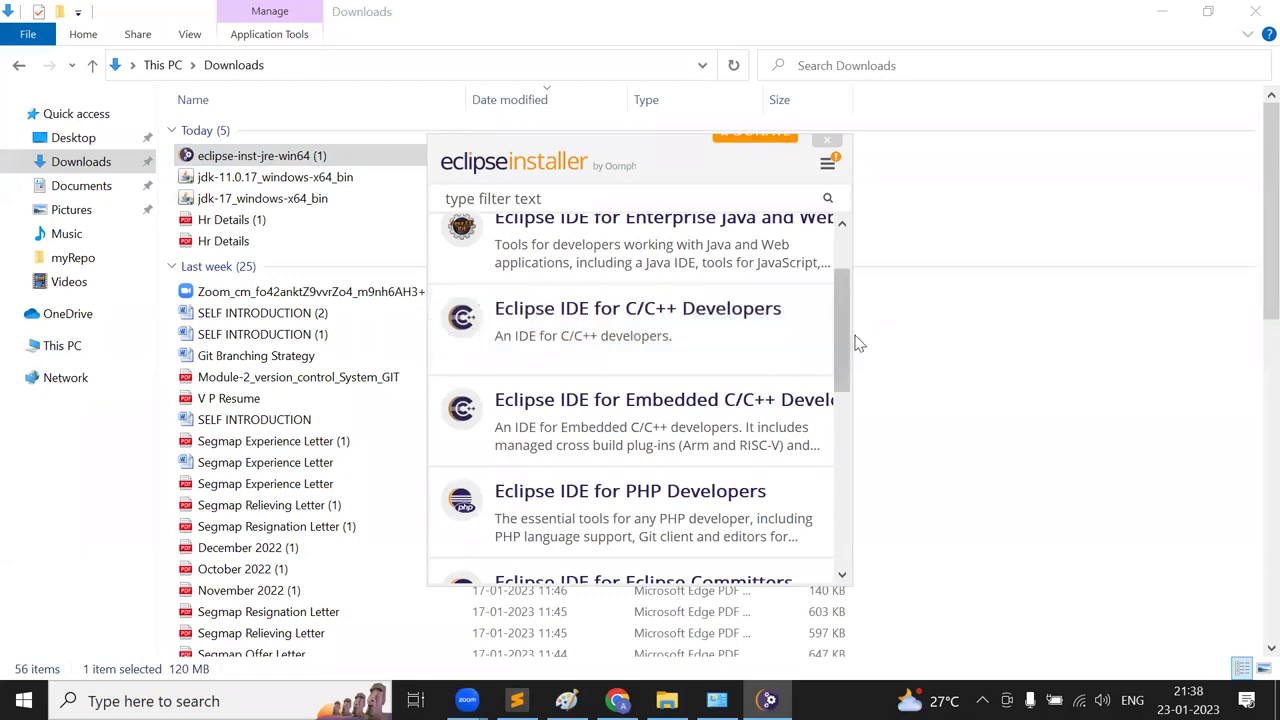
left_click_drag(846, 334, 845, 255)
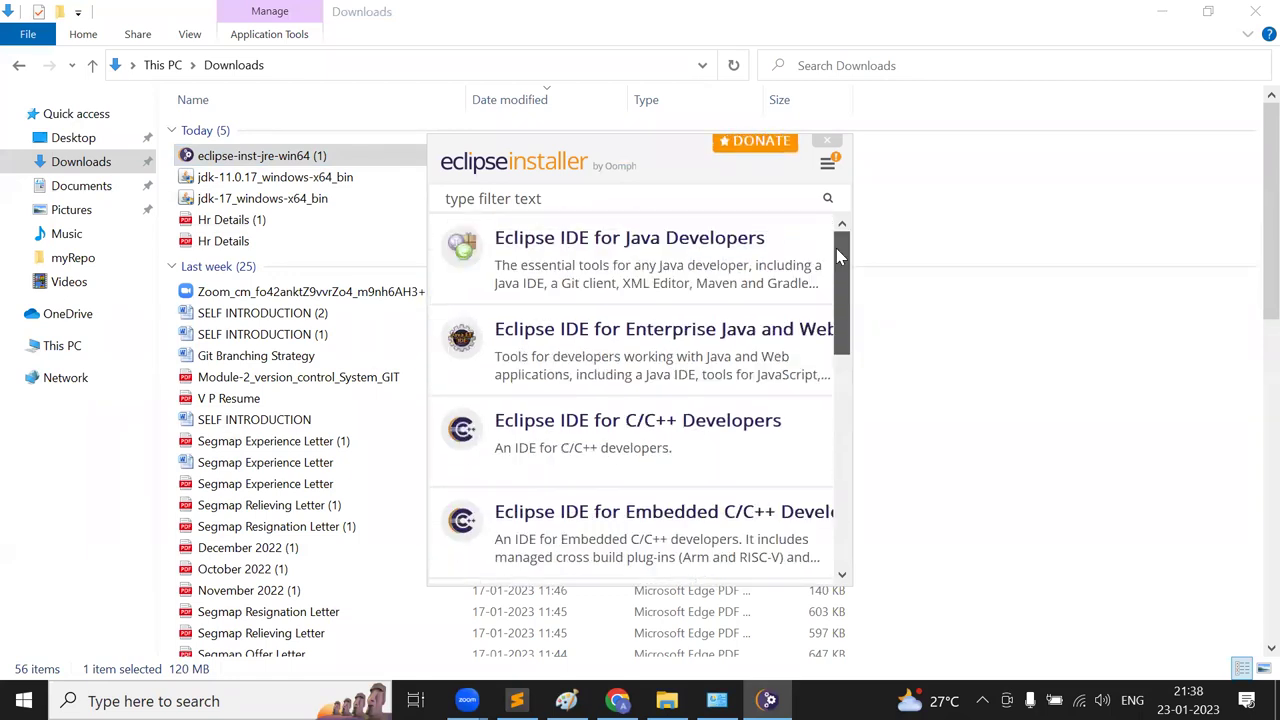
- Choose Eclipse IDE for Java Developers with both start menu entry and desktop shortcut enabled
left_click(607, 276)
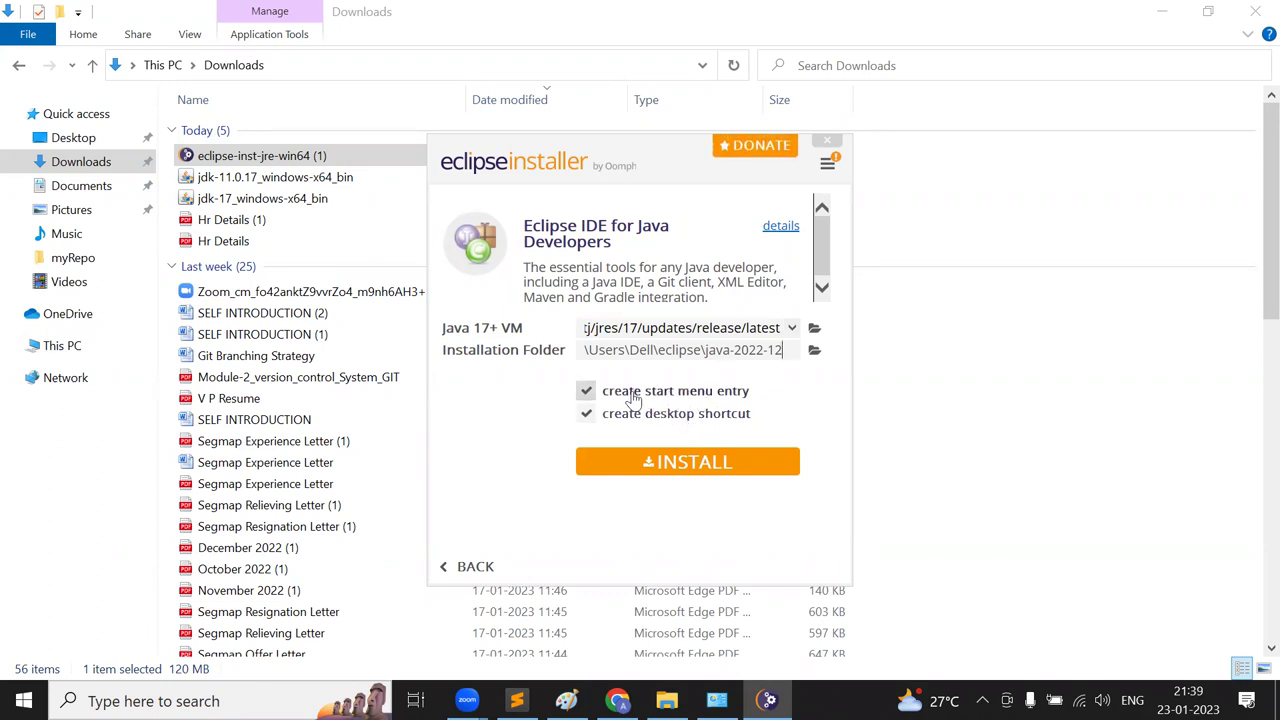
left_click(587, 391)
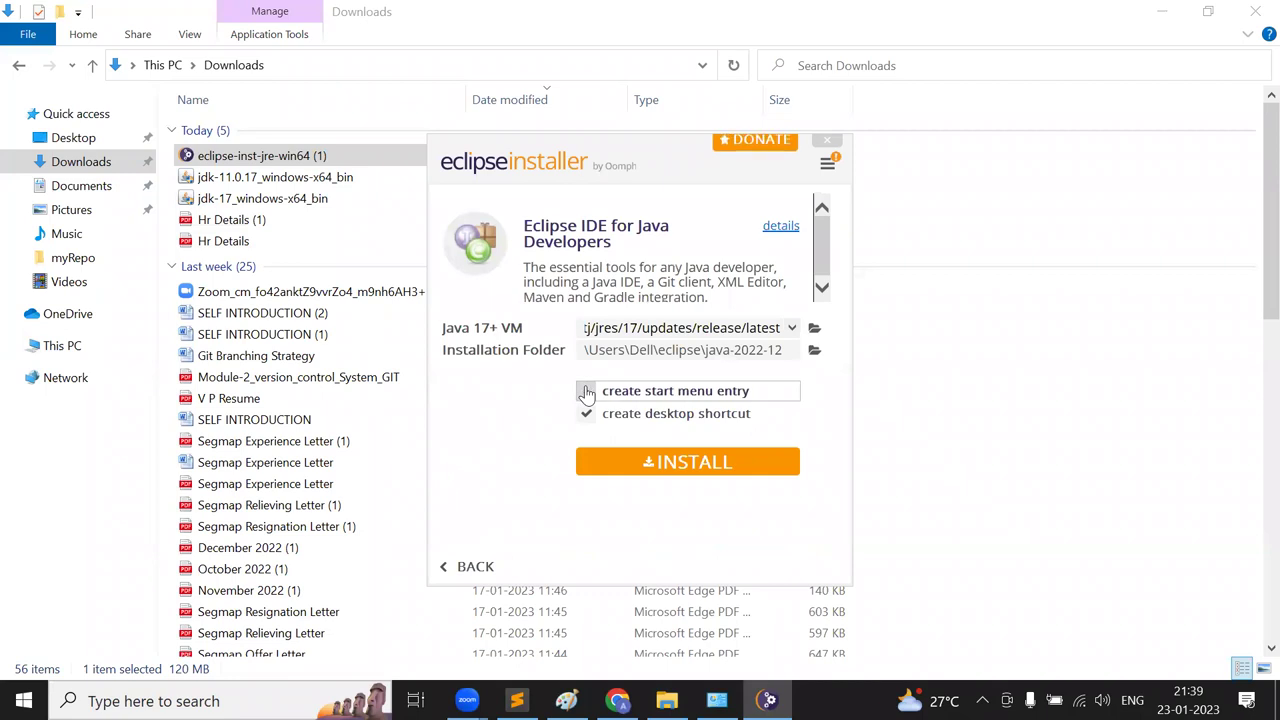
left_click(587, 416)
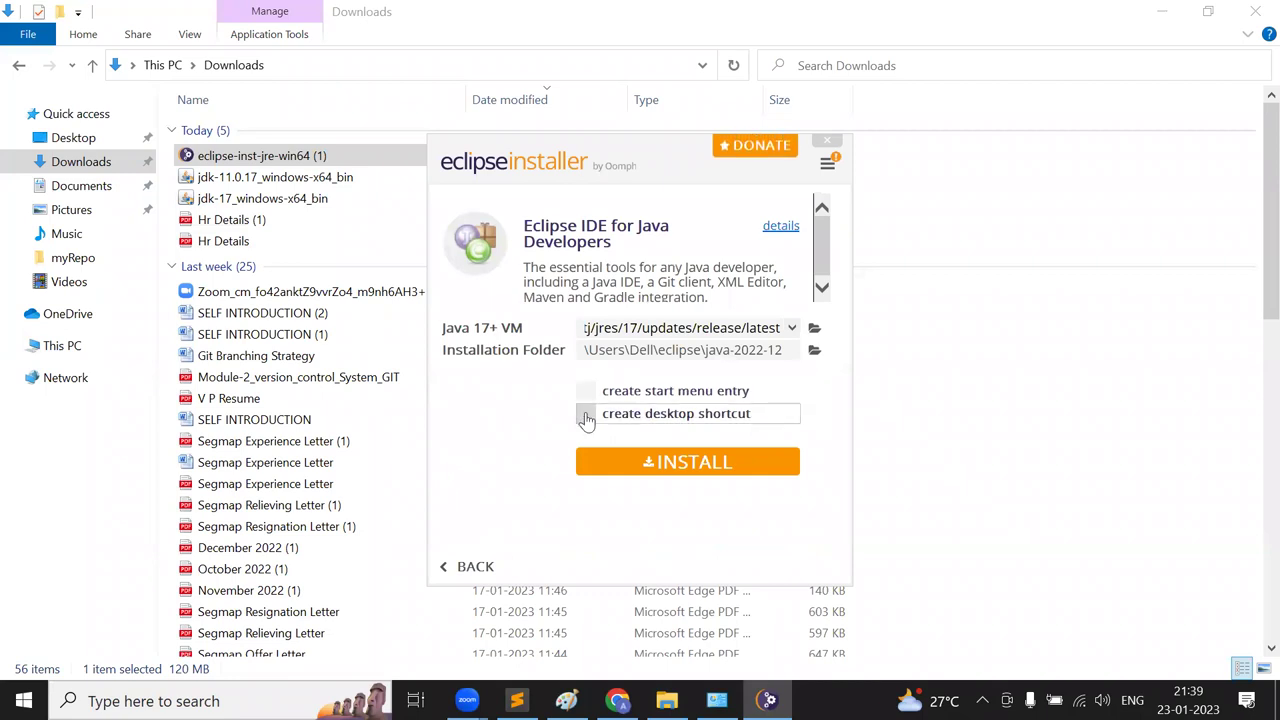
left_click(587, 391)
left_click(587, 417)
- Start the installation and accept the Eclipse user agreement
left_click(714, 474)
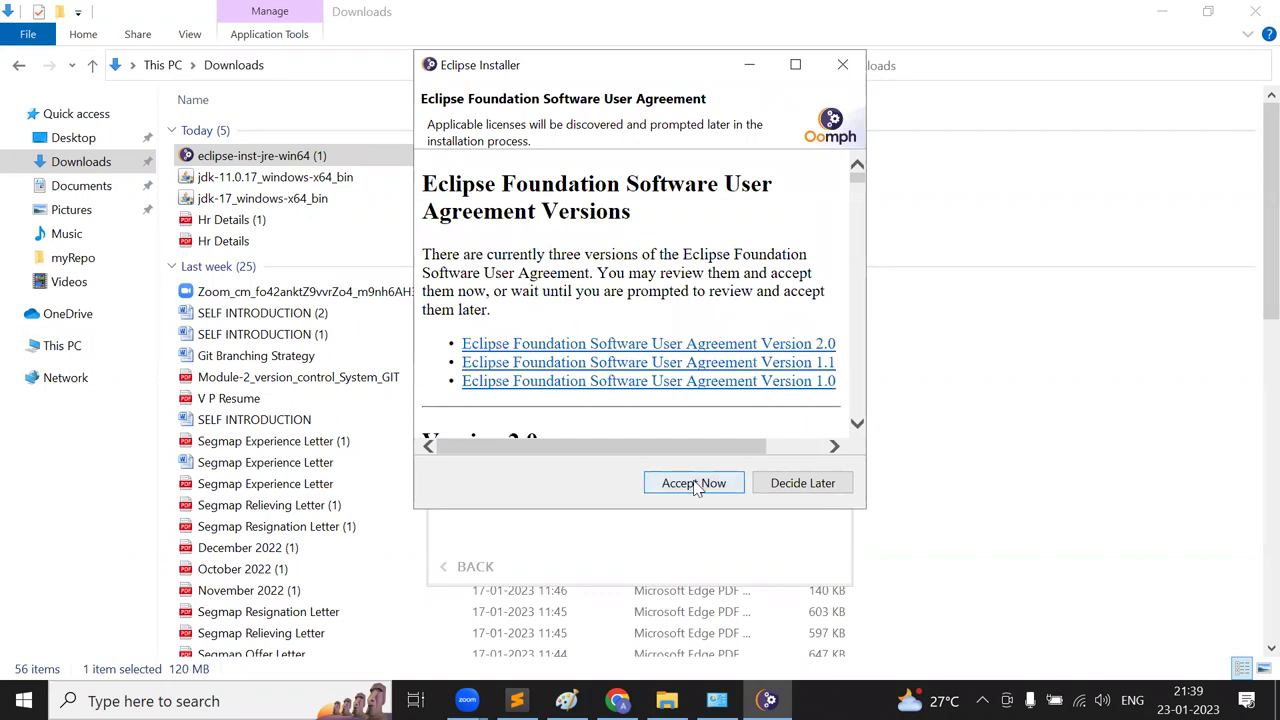
left_click(676, 483)
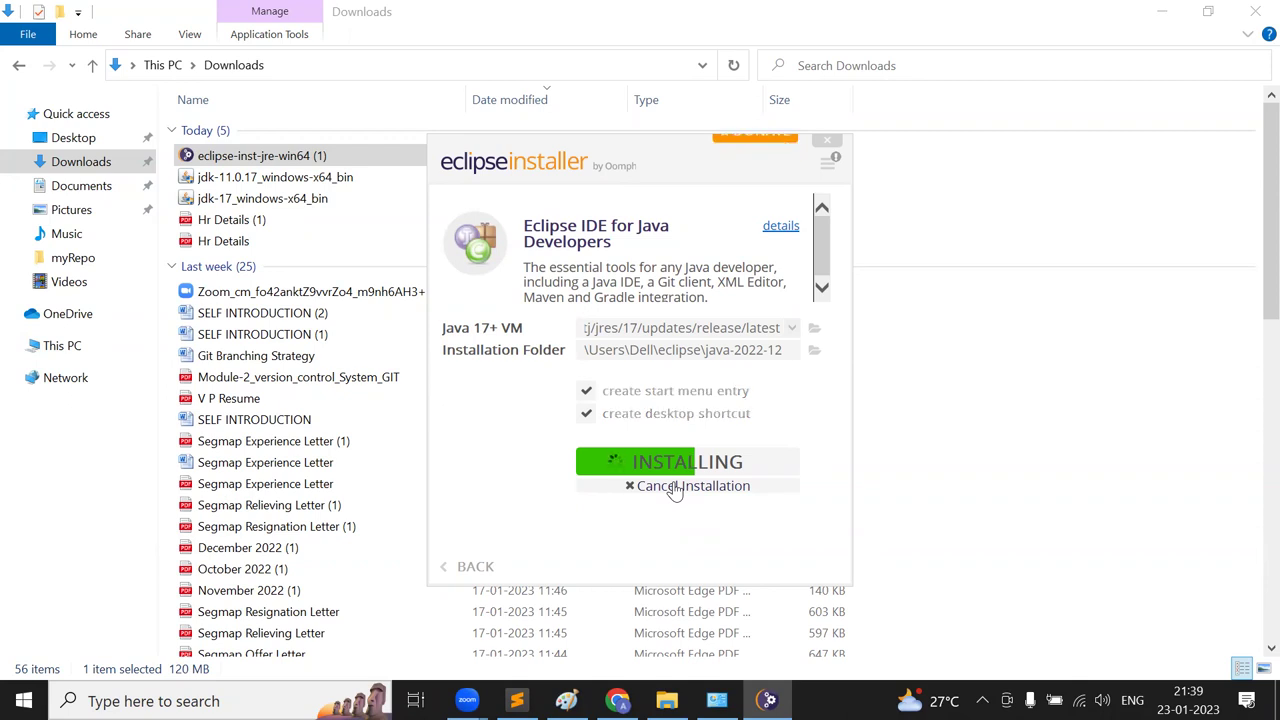
key("alt+Tab")
key("alt+Tab")
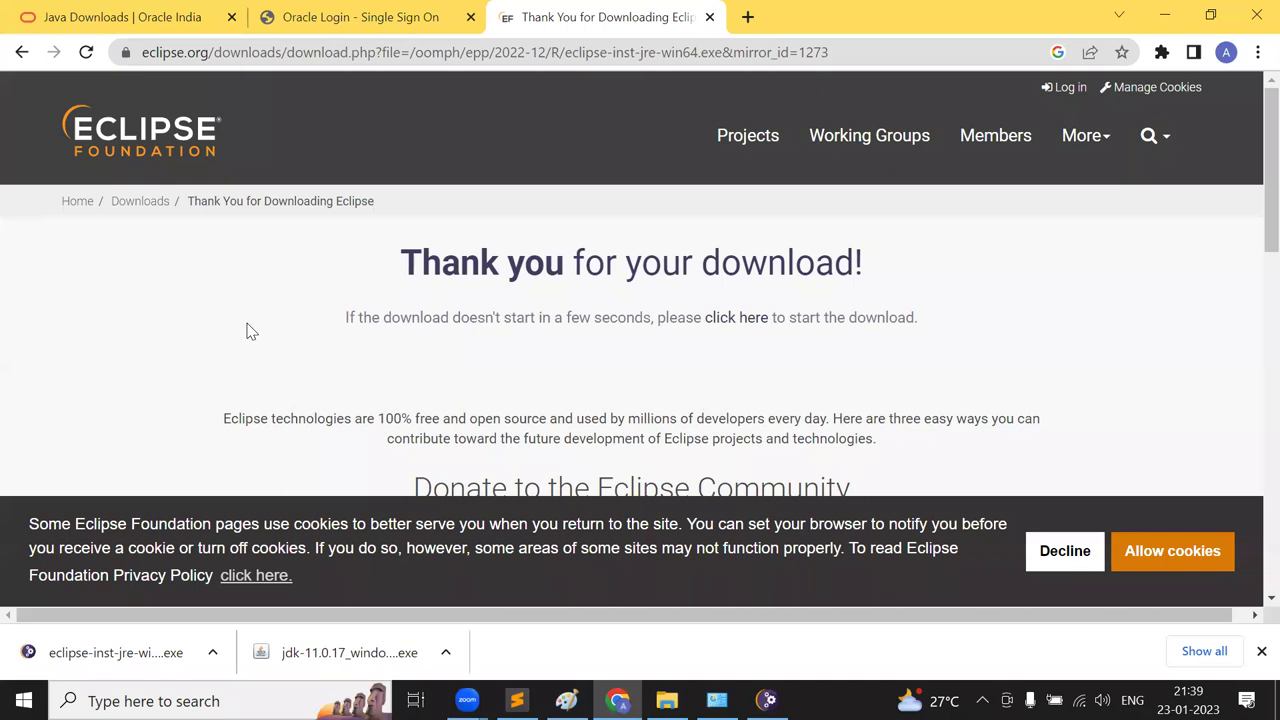
- Navigate back to the main eclipse.org downloads page and select the '2022-12' release text
left_click(20, 55)
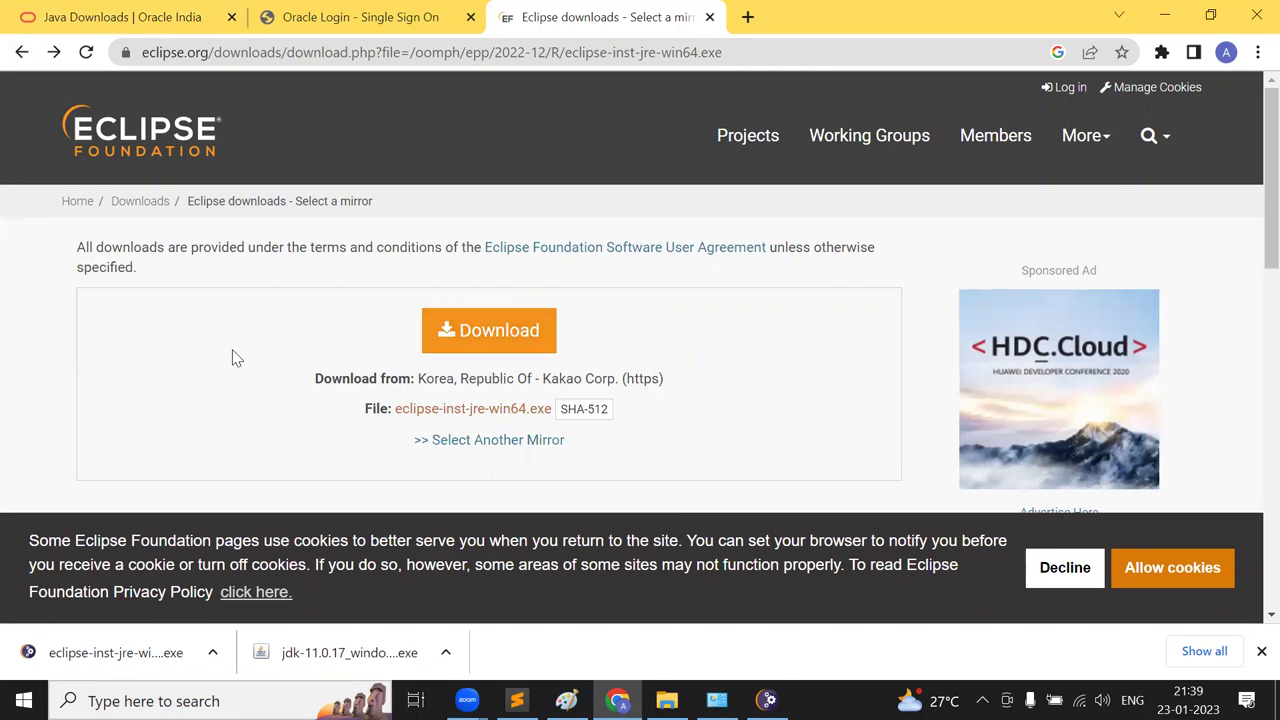
scroll(236, 358, "down", 3)
scroll(236, 358, "up", 1)
scroll(236, 358, "up", 3)
left_click(29, 61)
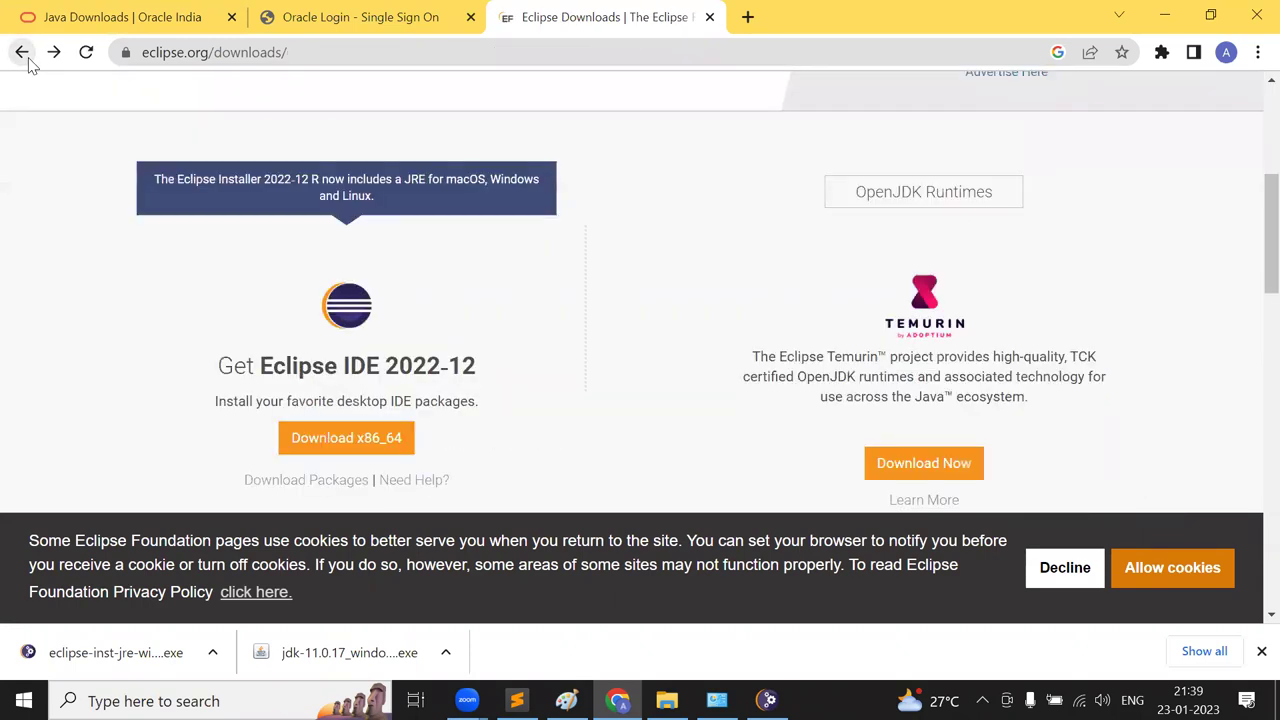
left_click_drag(388, 366, 480, 368)
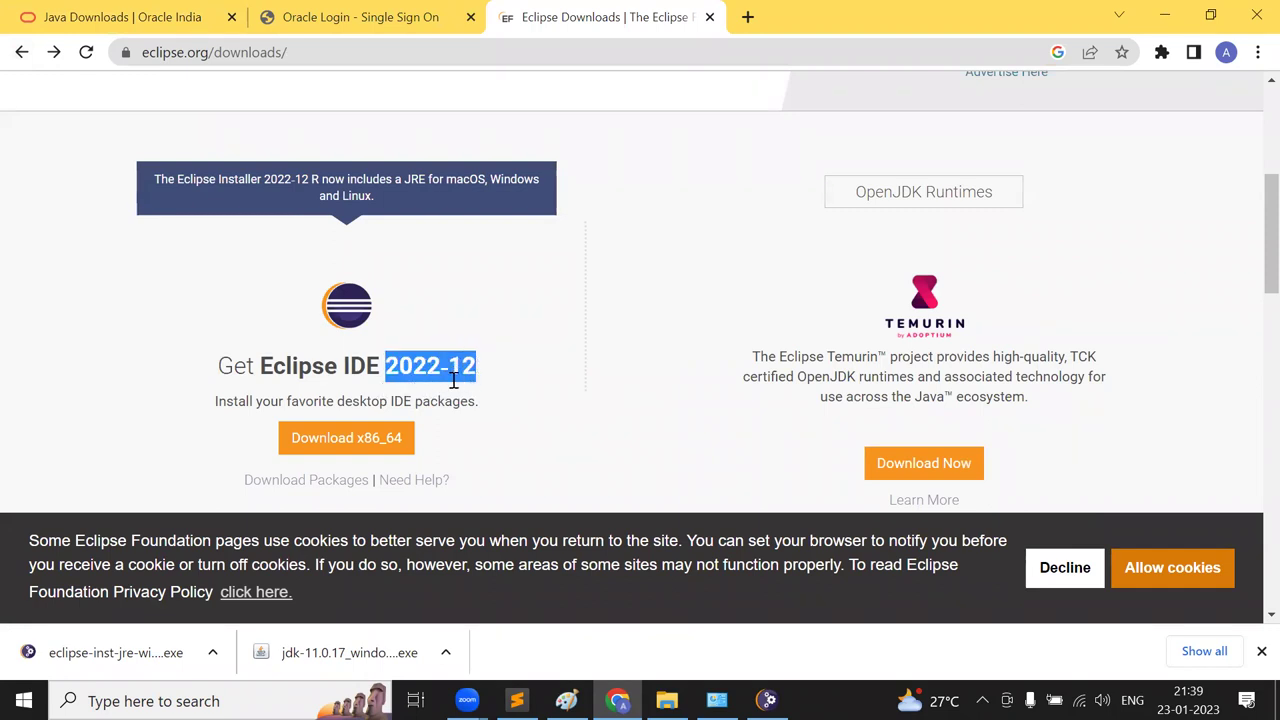
key("alt+Tab")
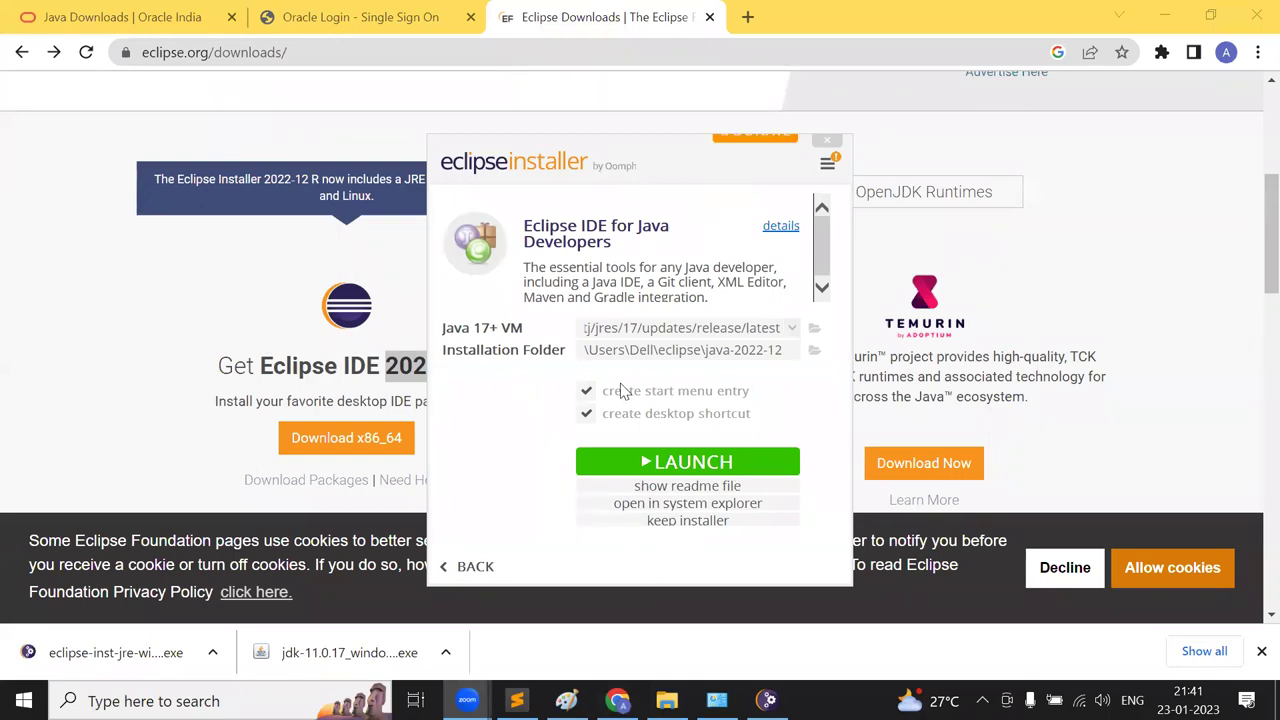
- Launch Eclipse from the installer using the default eclipse-workspace folder
left_click(705, 466)
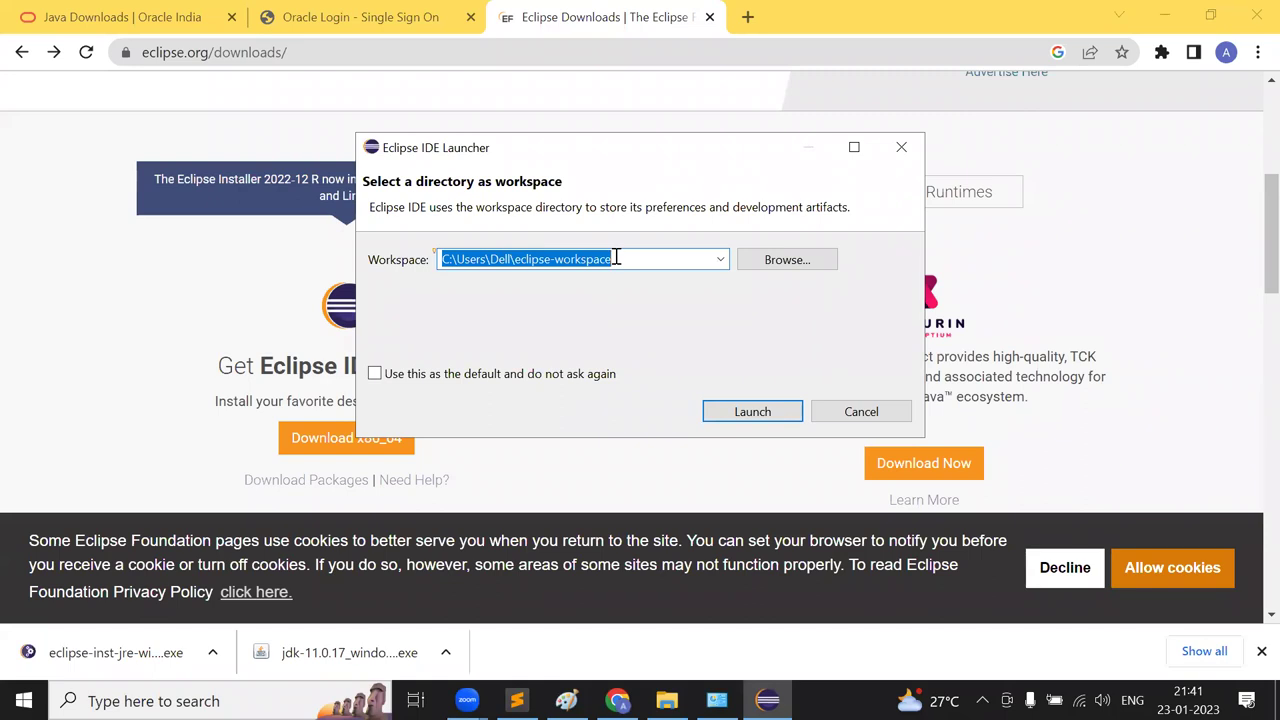
left_click(755, 416)
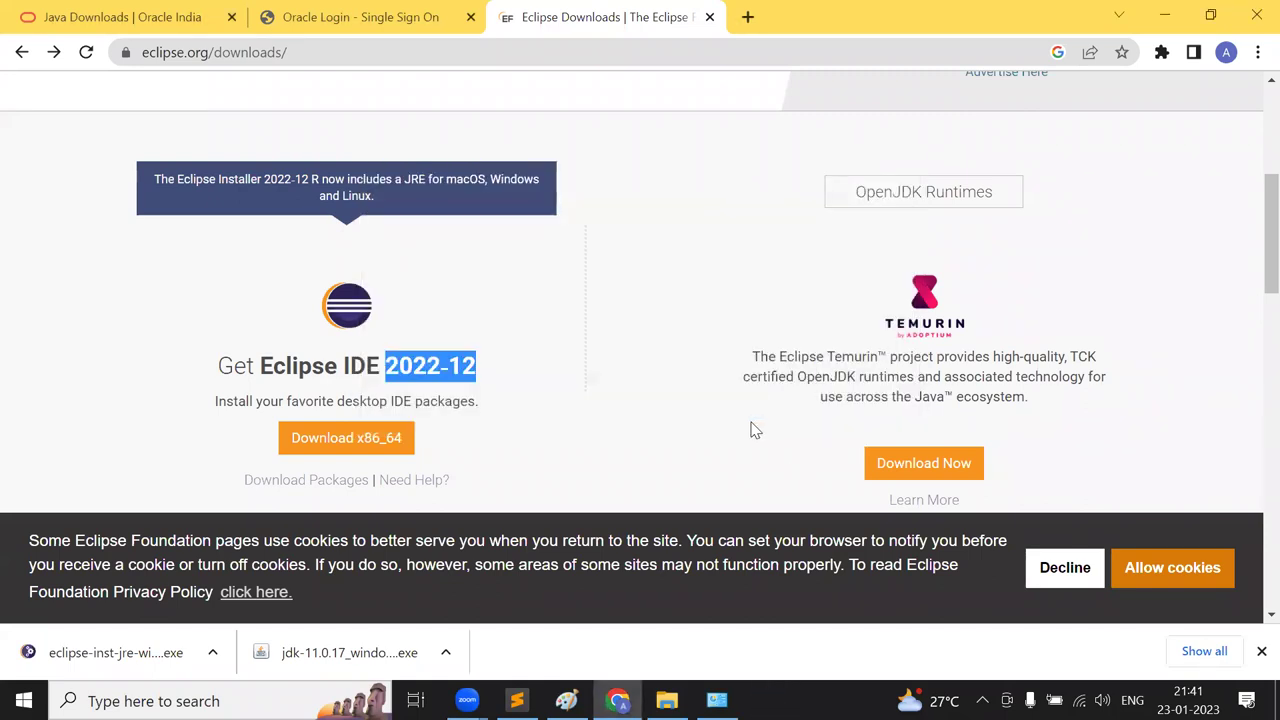
left_click(617, 700)
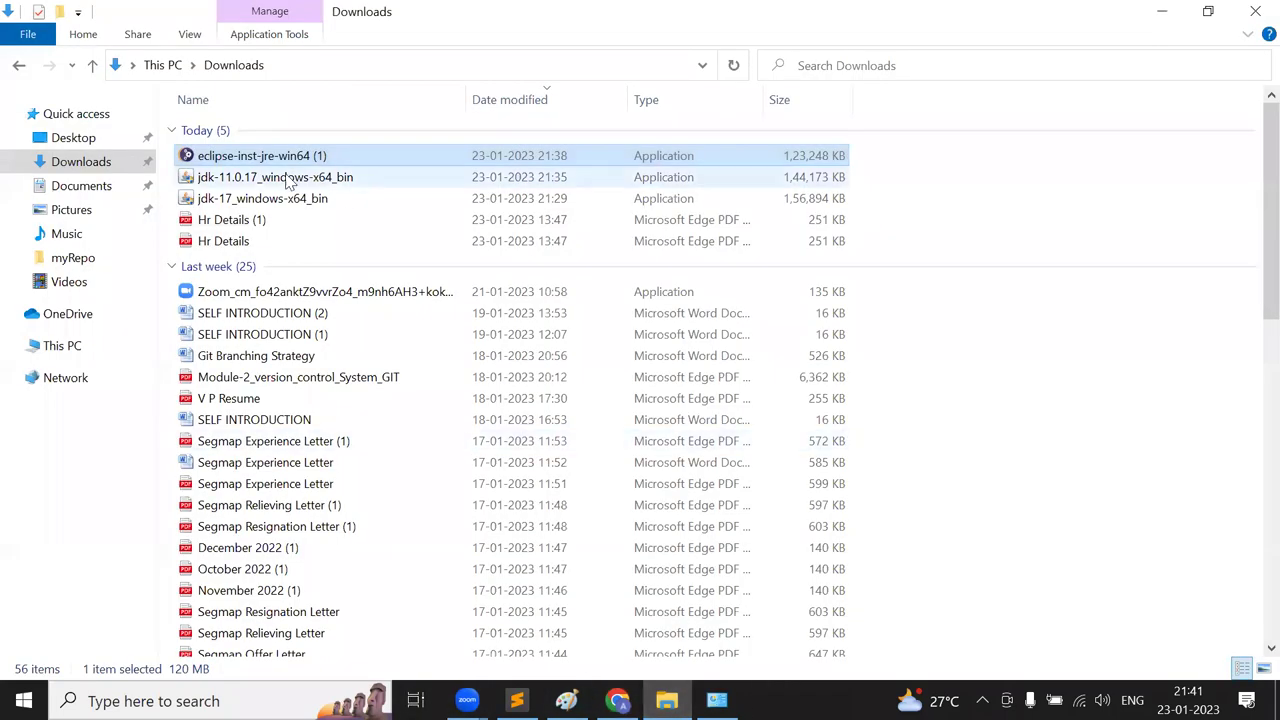
- Browse through Local Disk (C:) > Users to the user's home folder
left_click(57, 350)
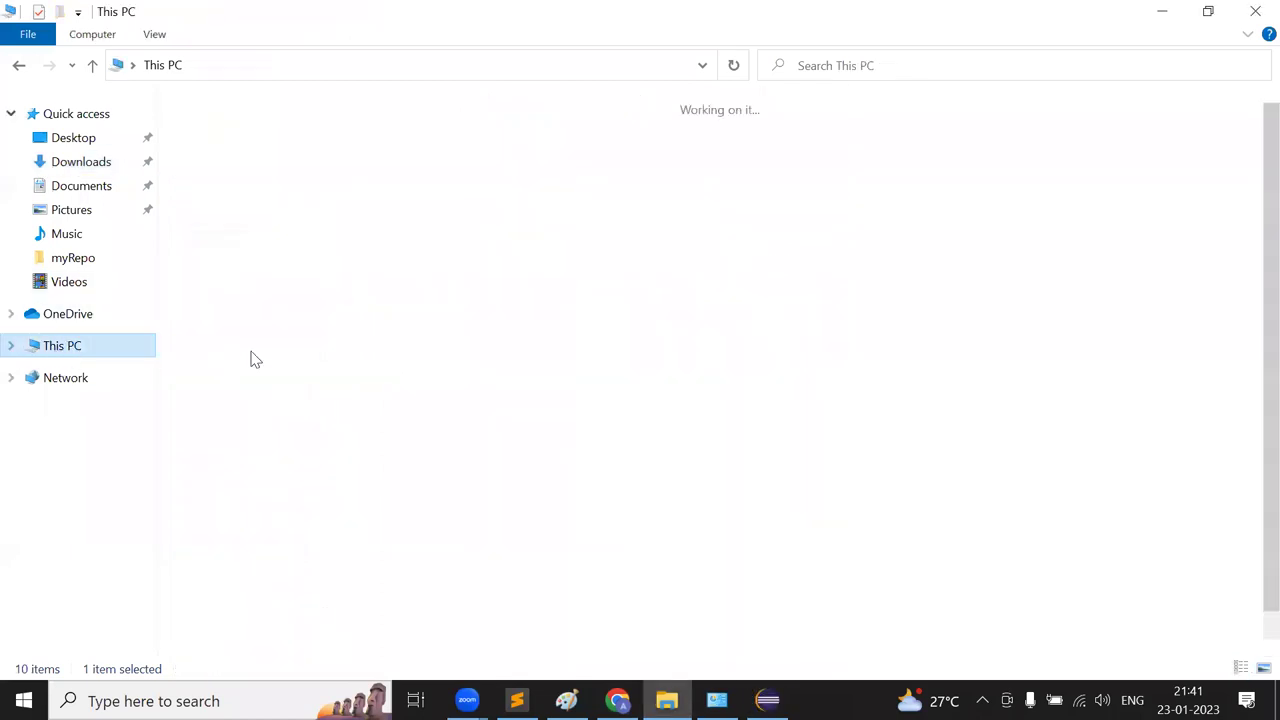
double_click(246, 546)
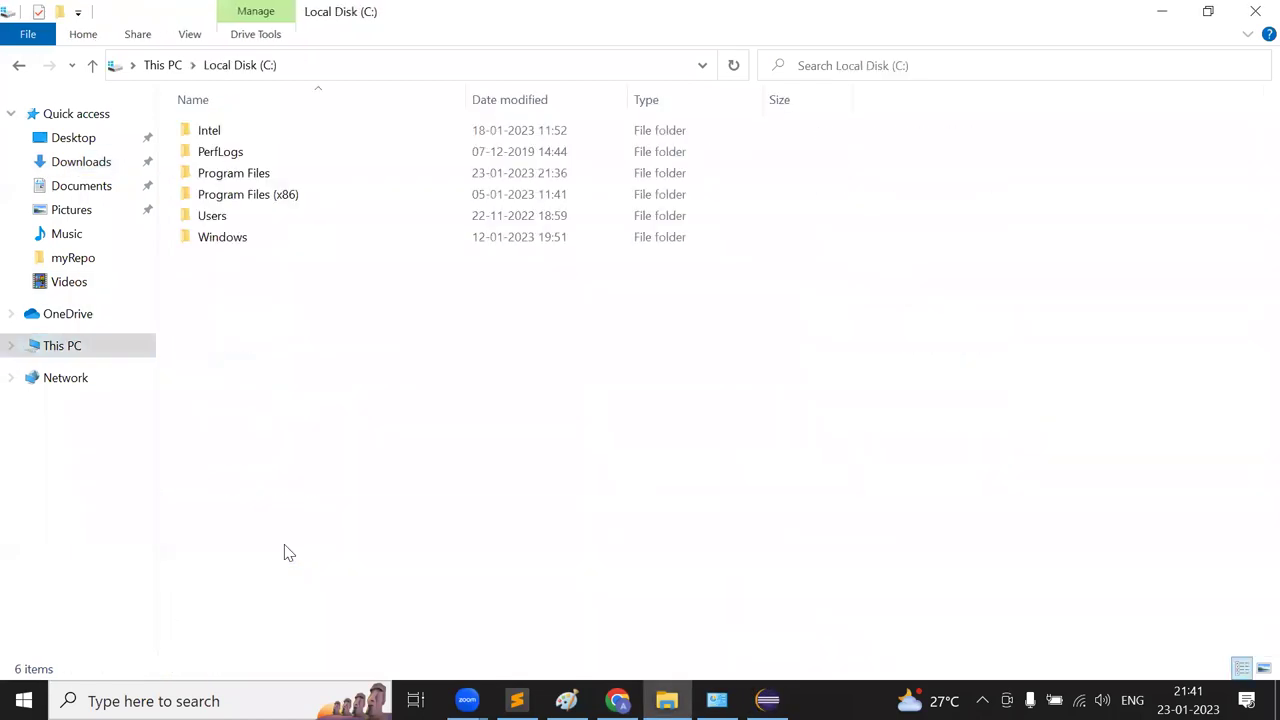
double_click(221, 220)
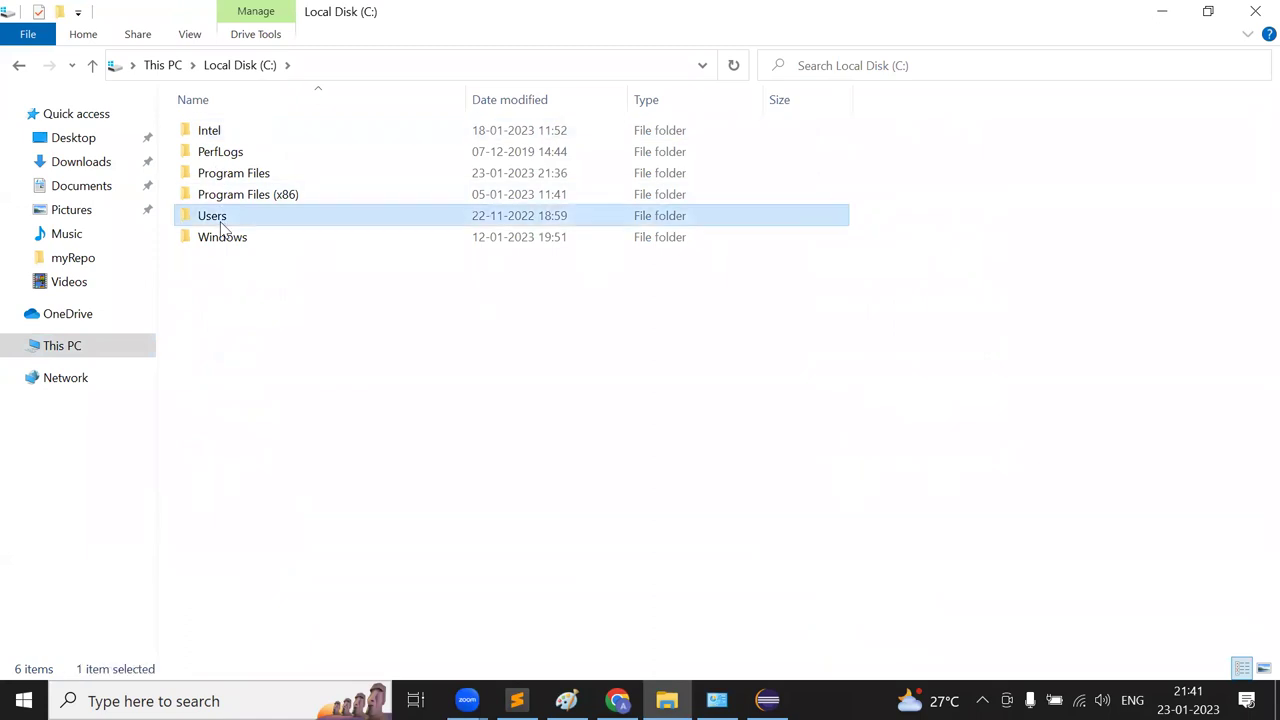
key("BackSpace")
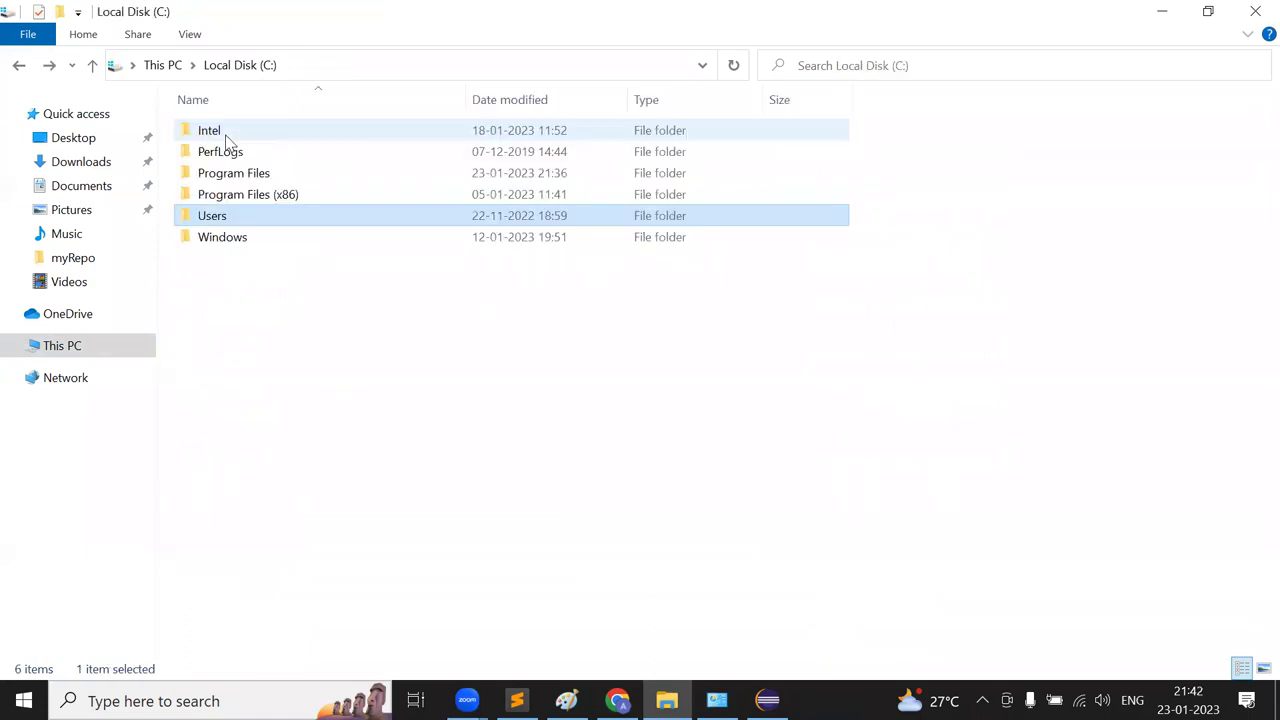
double_click(226, 218)
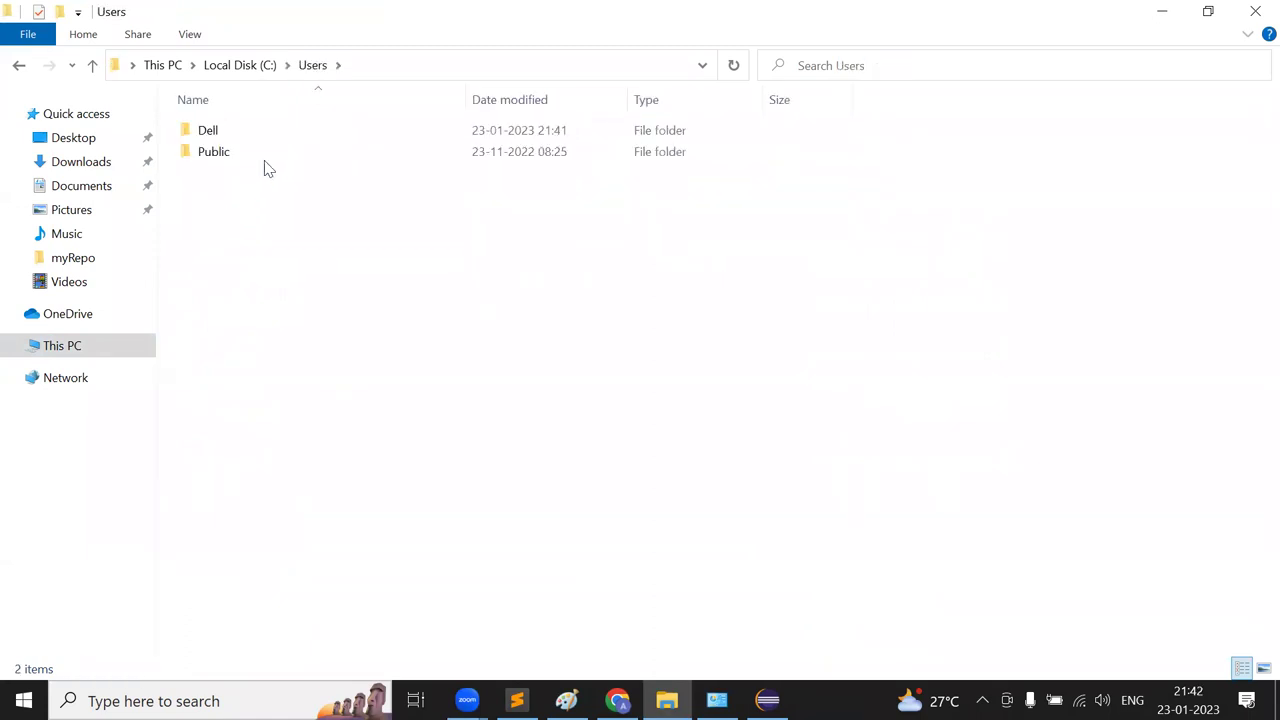
left_click(243, 152)
double_click(243, 152)
key("BackSpace")
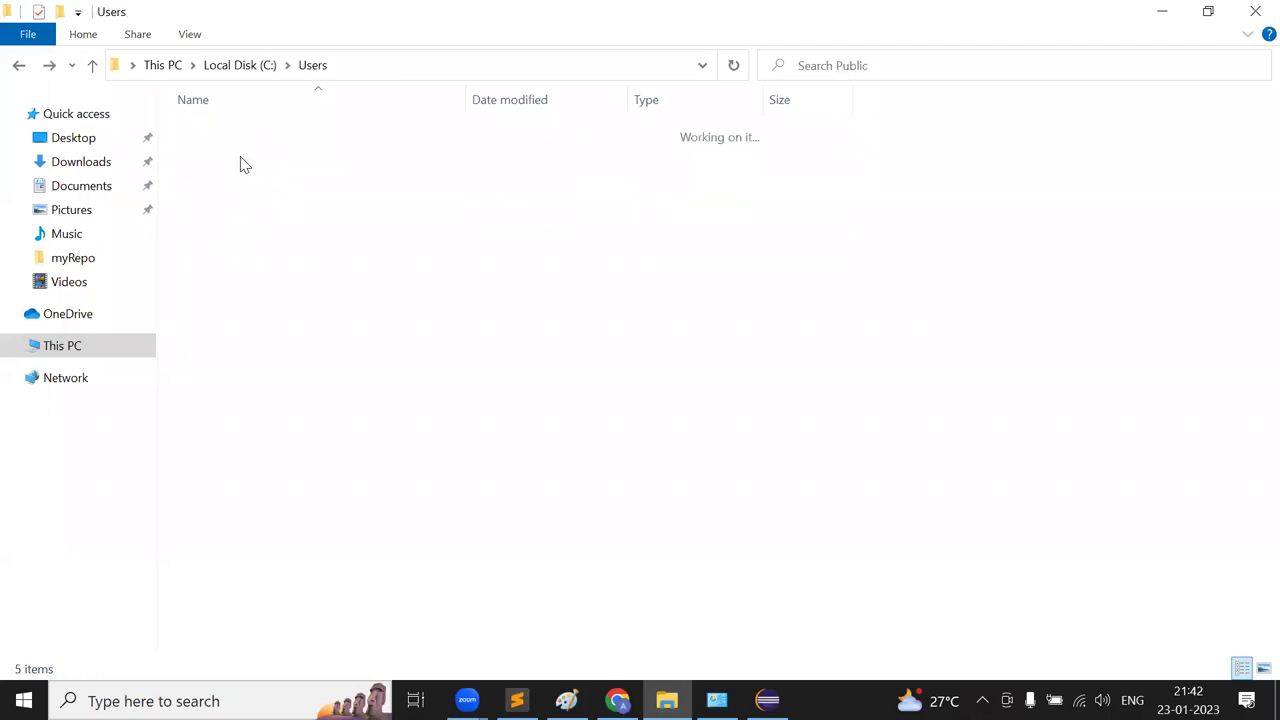
left_click(211, 137)
double_click(211, 137)
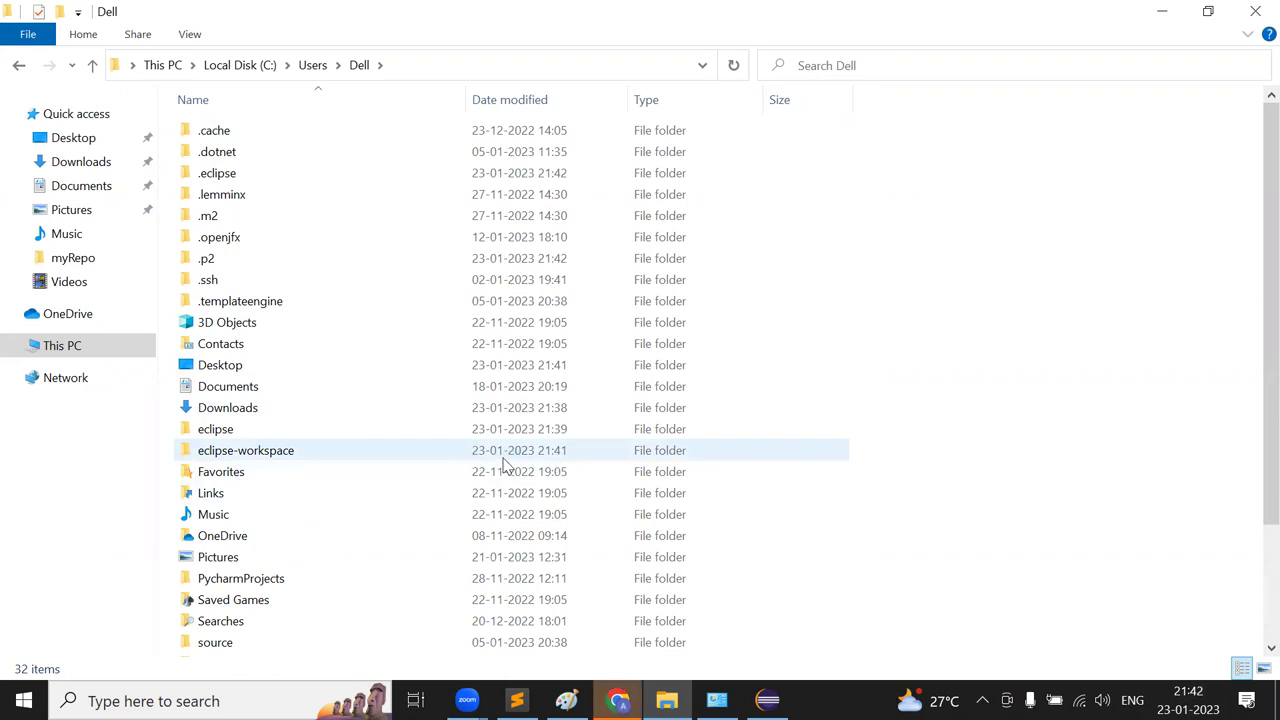
- Open eclipse-workspace to confirm it holds only .metadata, then return to the home folder
double_click(528, 457)
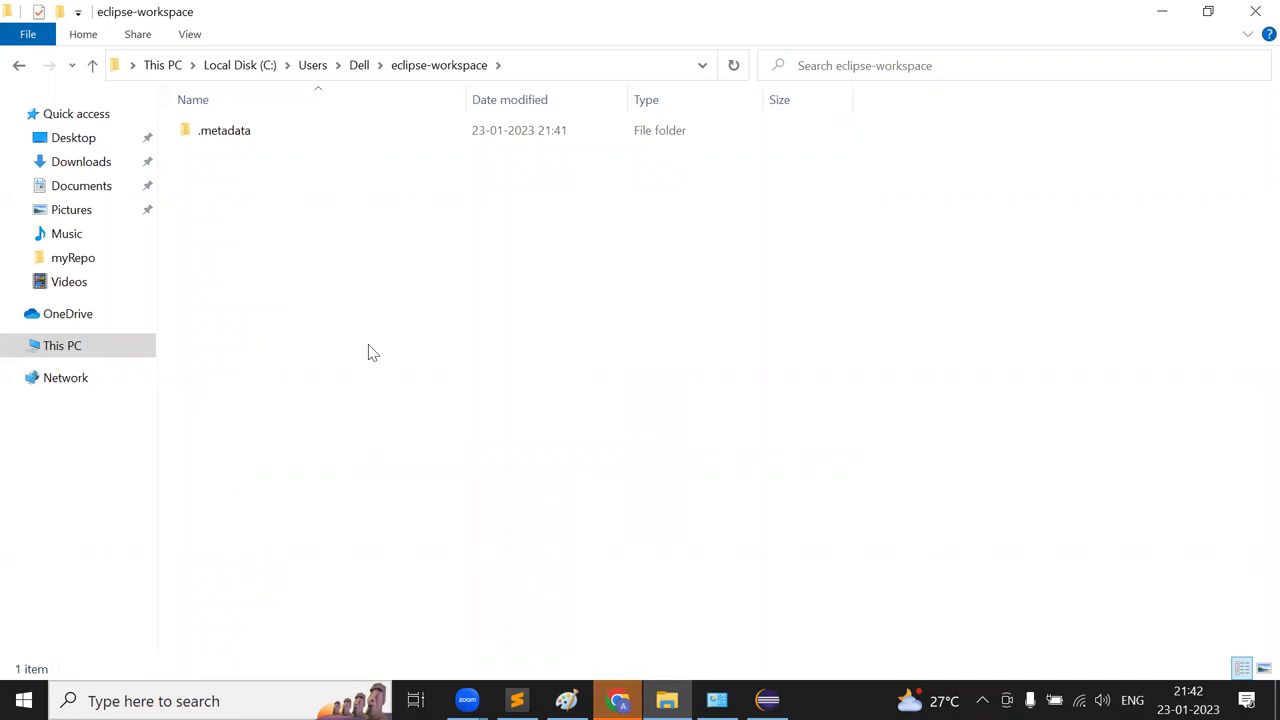
left_click(358, 65)
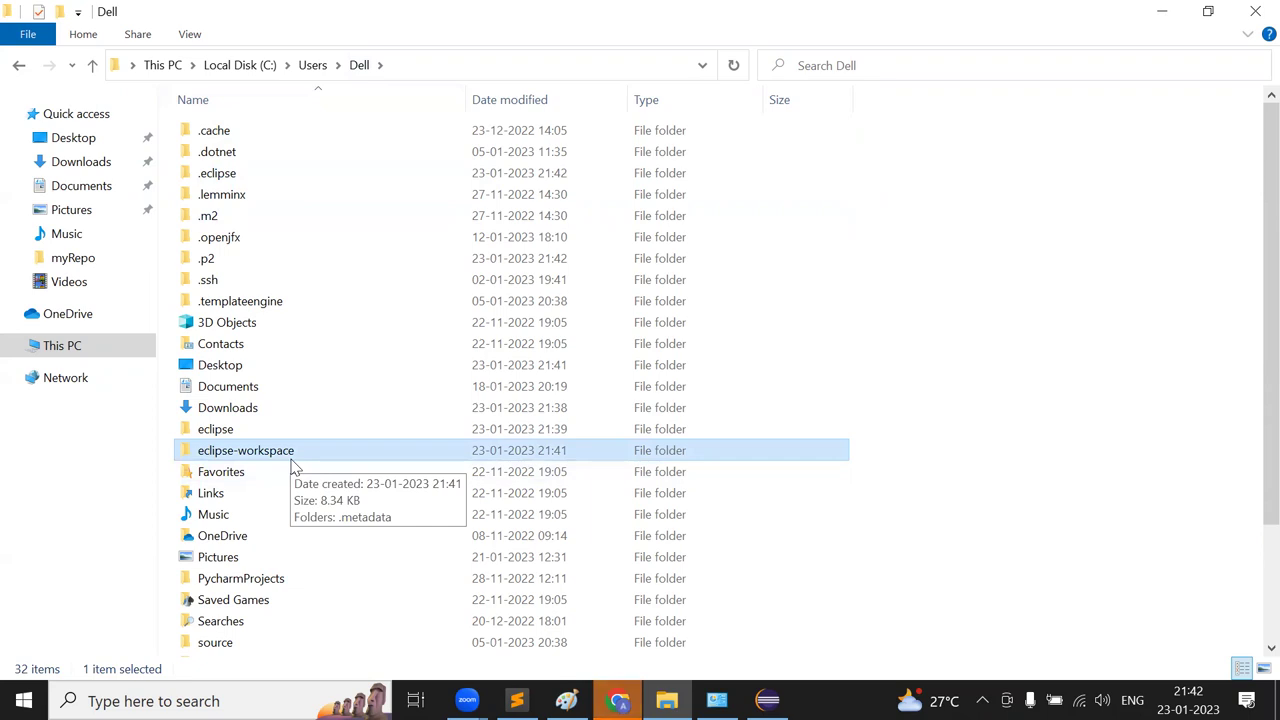
double_click(293, 455)
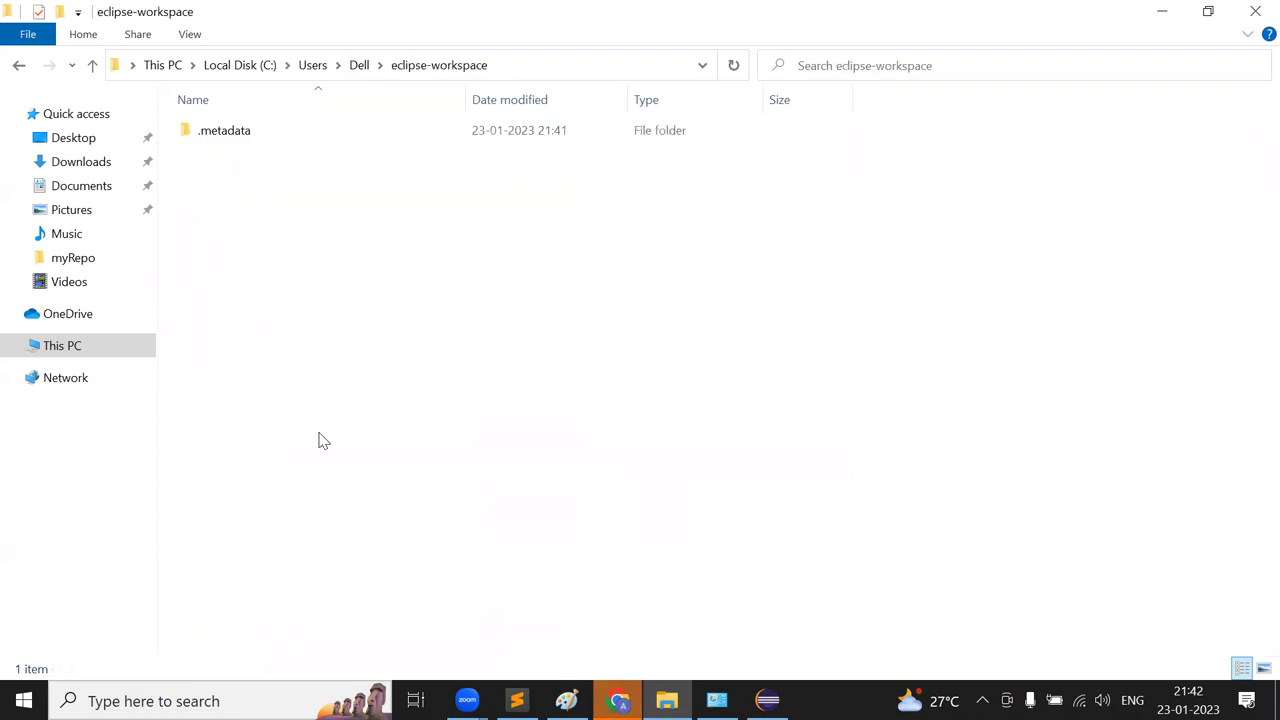
left_click(357, 66)
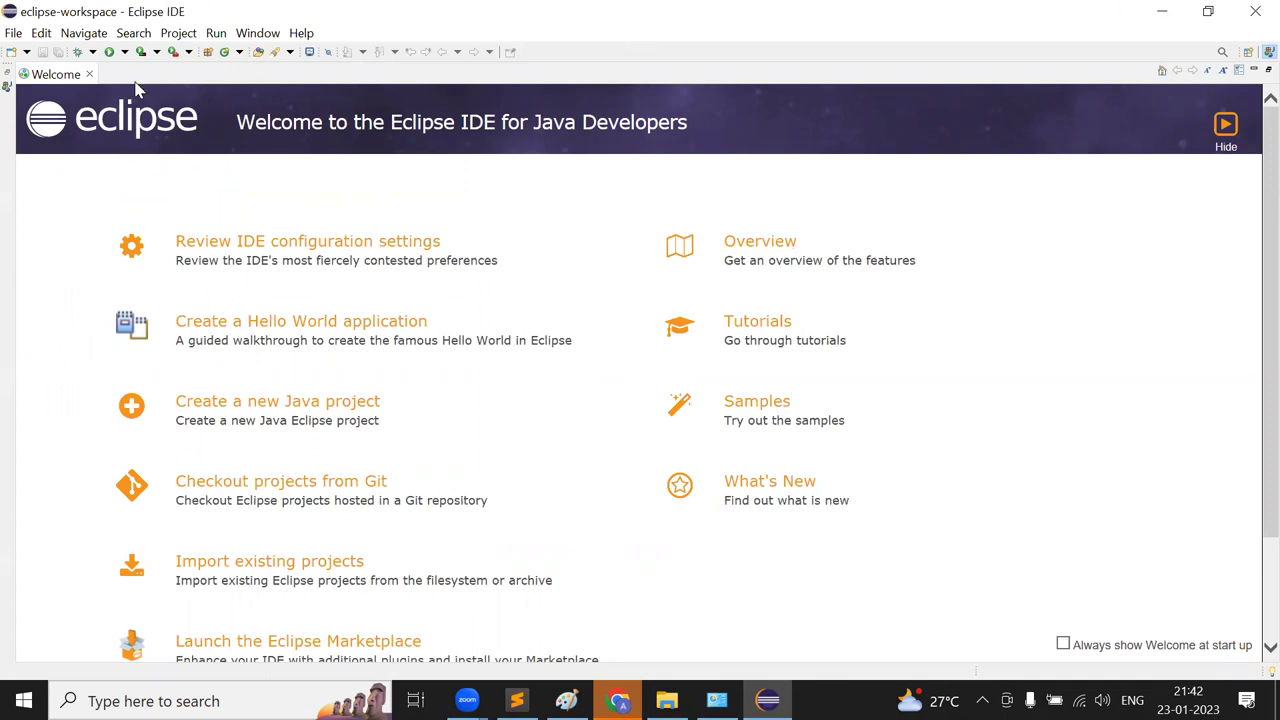
- Restore the maximised Welcome tab to reveal Package Explorer, Outline and Problems views
left_click(9, 79)
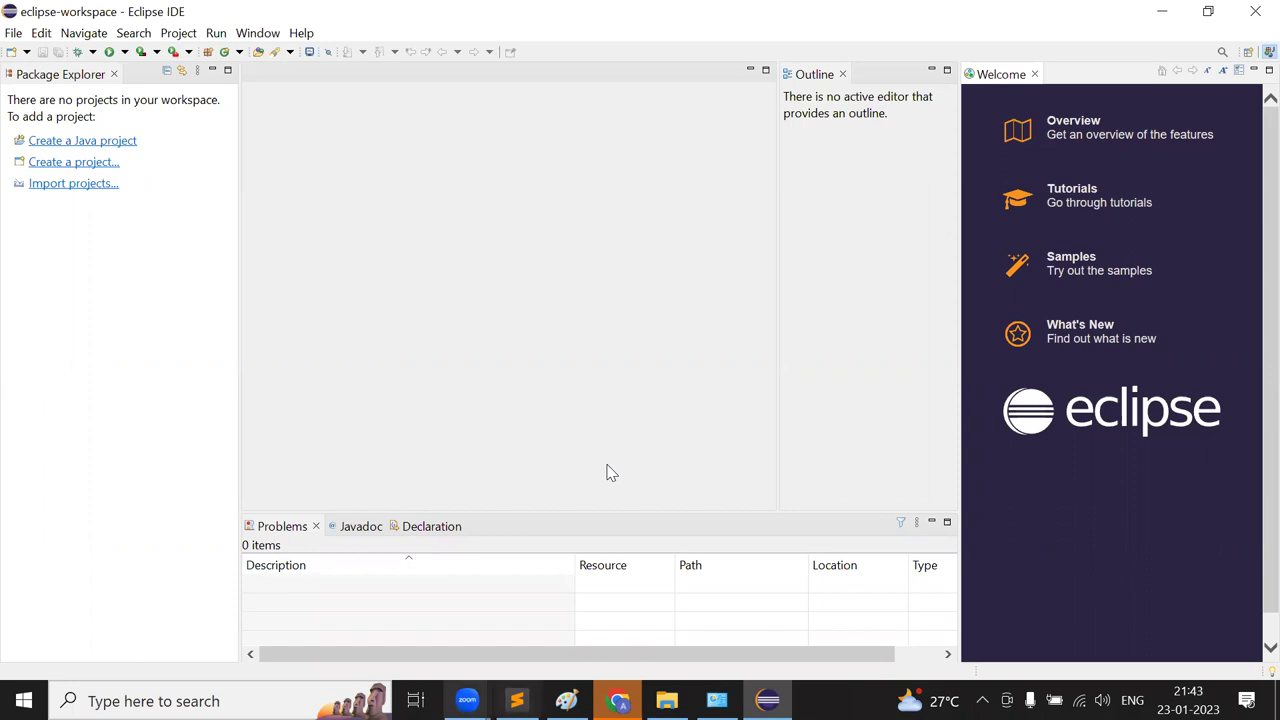
- Start a new Java project from Package Explorer and correct its name to JavaClasses8.30PM
left_click(108, 142)
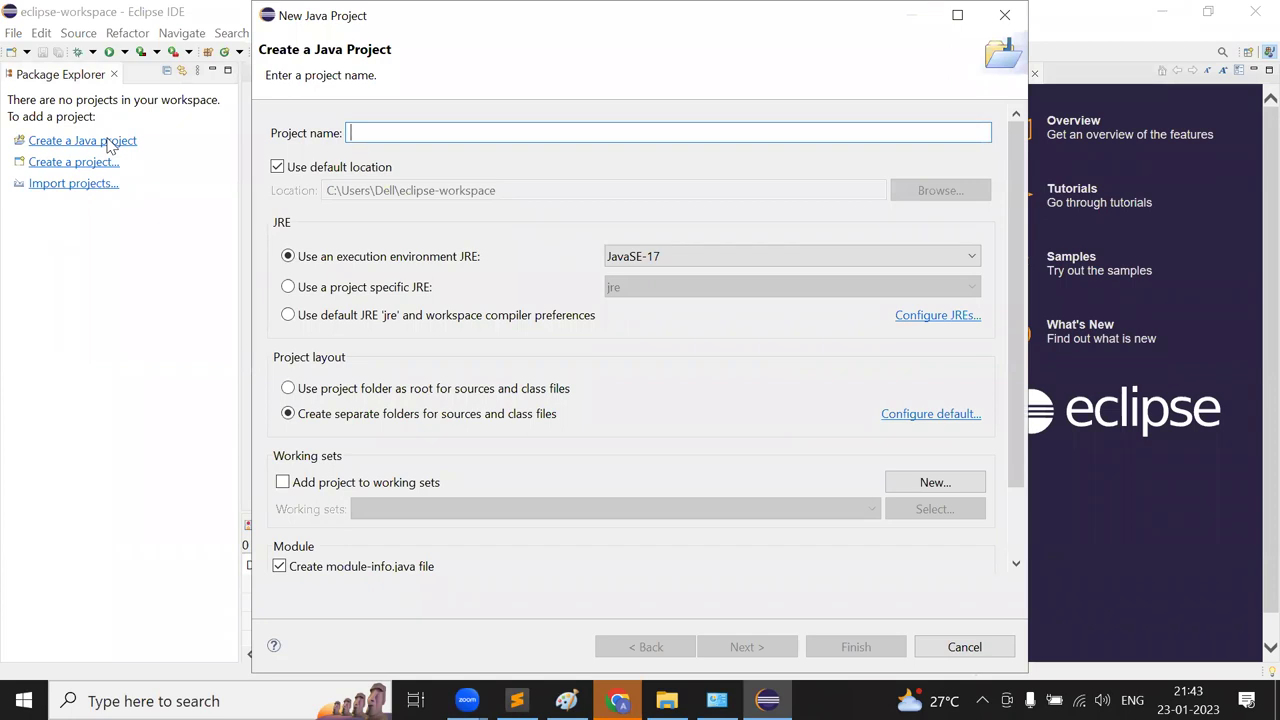
type("FirstJavaSession")
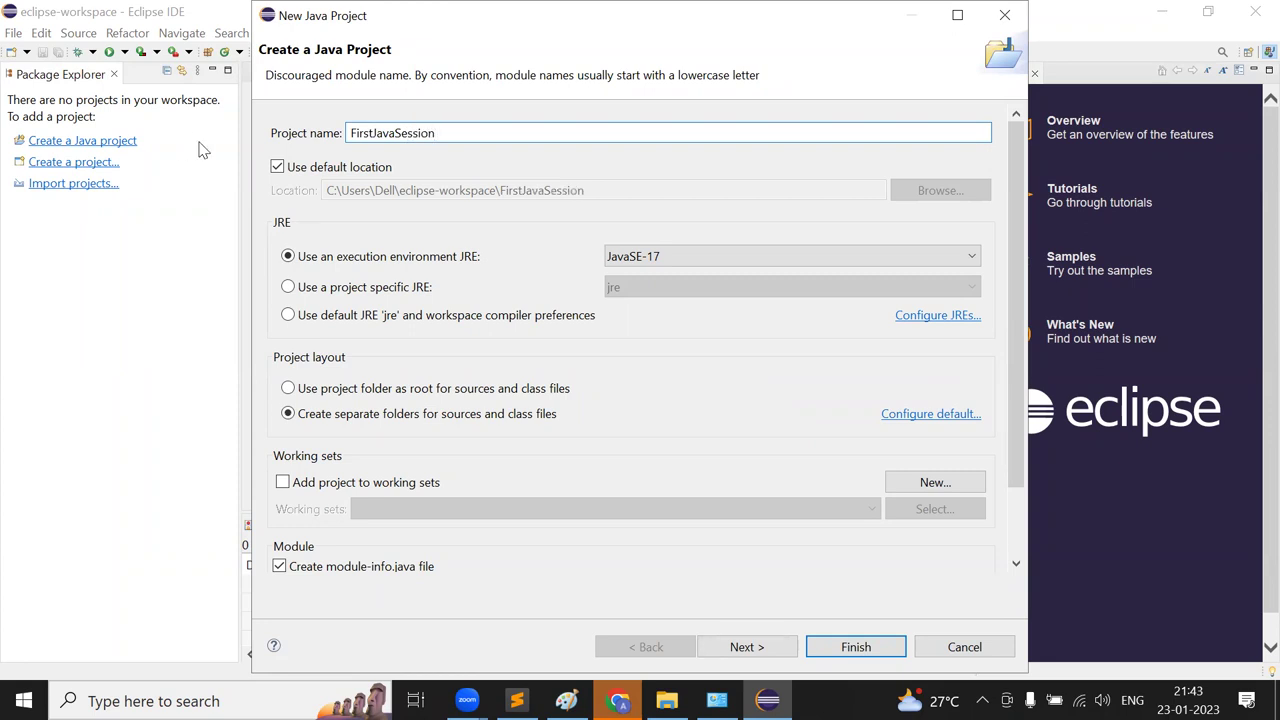
left_click(372, 130)
key("BackSpace")
key("BackSpace")
key("BackSpace")
key("BackSpace")
key("BackSpace")
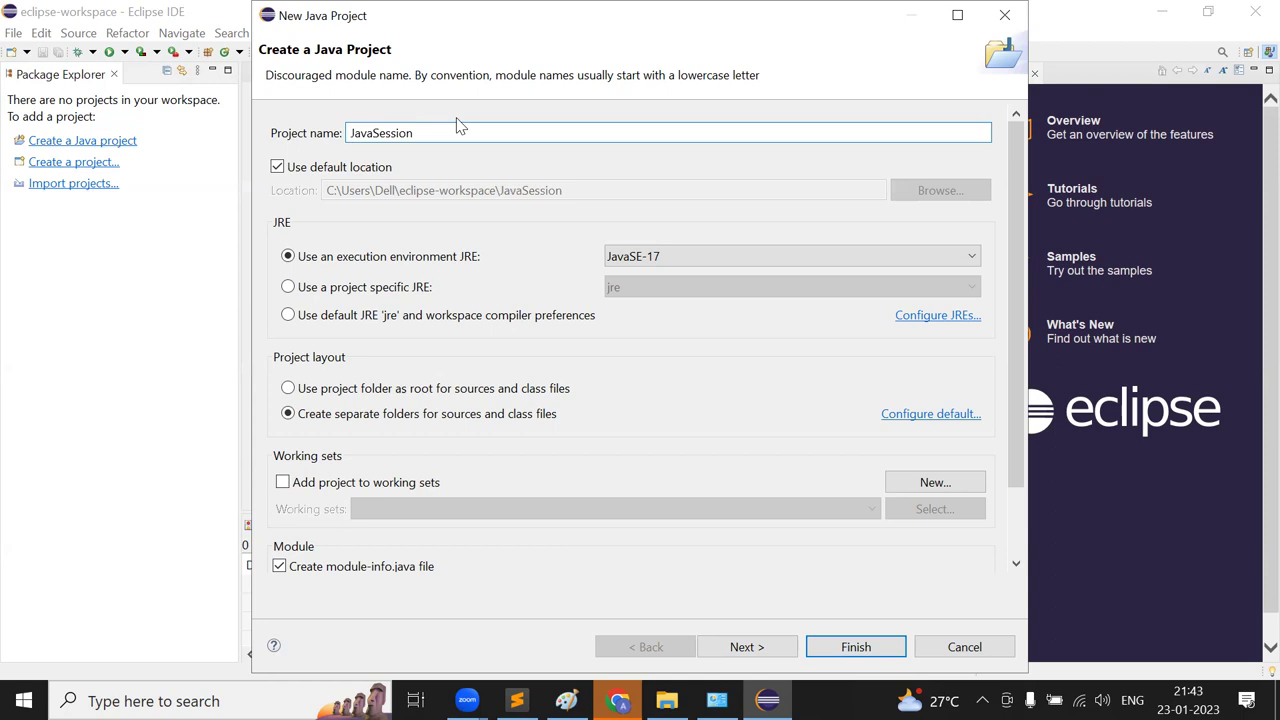
key("BackSpace")
key("BackSpace")
key("BackSpace")
key("BackSpace")
key("BackSpace")
key("BackSpace")
key("BackSpace")
type("Classes8.30PM")
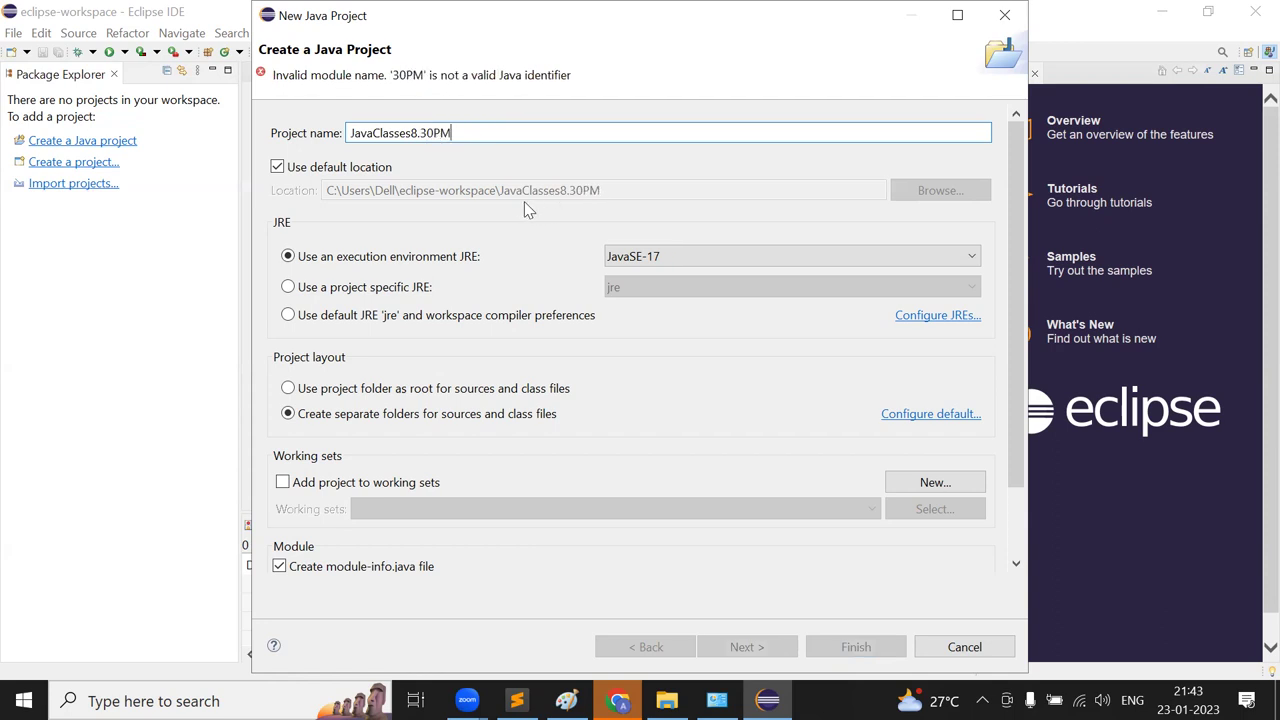